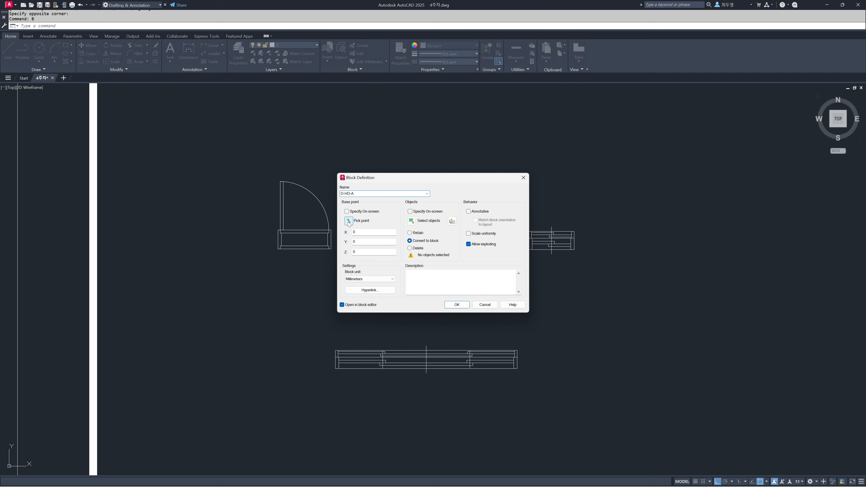
Define the left swing door as block D-HD-A, based at the midpoint of its left jamb's outer edge, and open it for block editing.
left_click(348, 221)
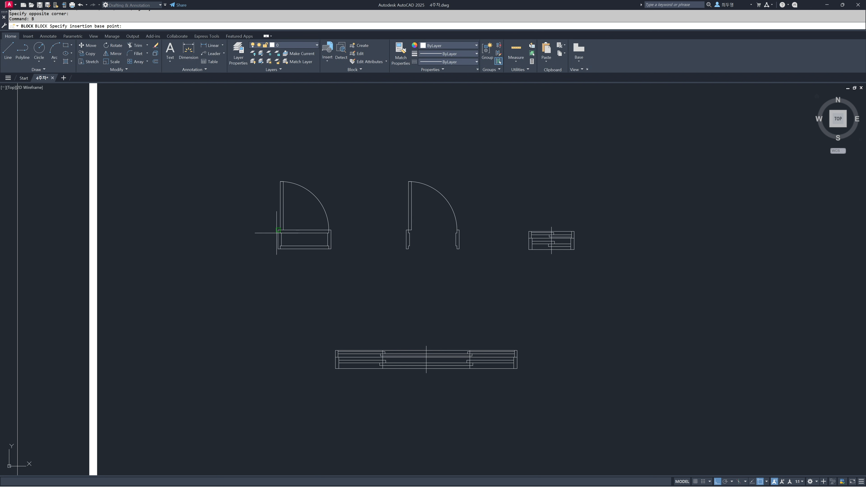
left_click(277, 241)
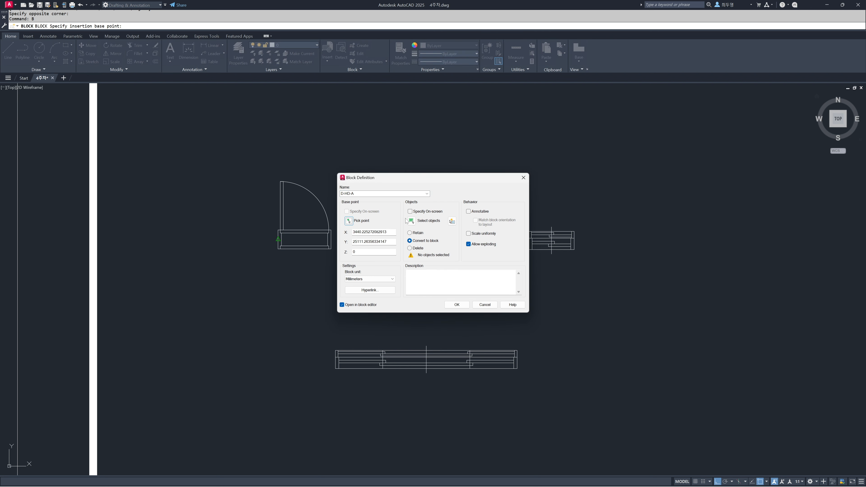
left_click(412, 221)
left_click(262, 166)
left_click(344, 261)
key("Return")
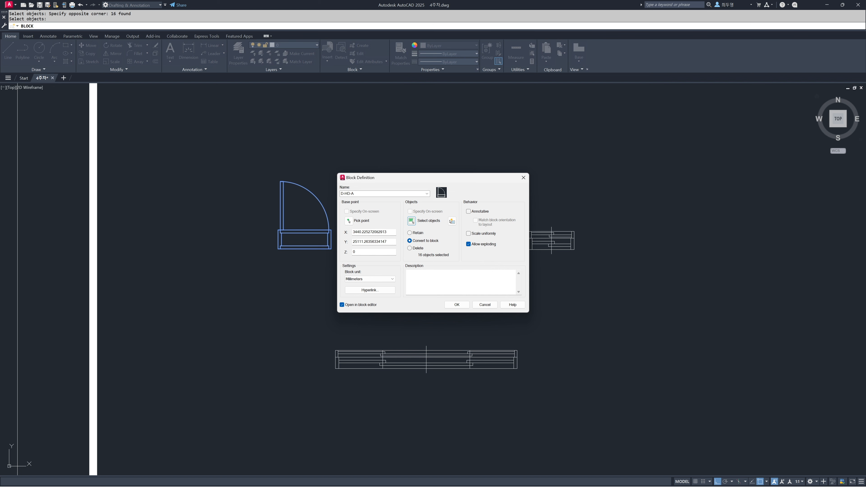
left_click(456, 305)
Add a linear parameter along the door frame's lower edge, from the left to the right end of the opening, labelled below the frame.
scroll(435, 290, "down", 1)
left_click_drag(159, 253, 237, 256)
left_click(291, 237)
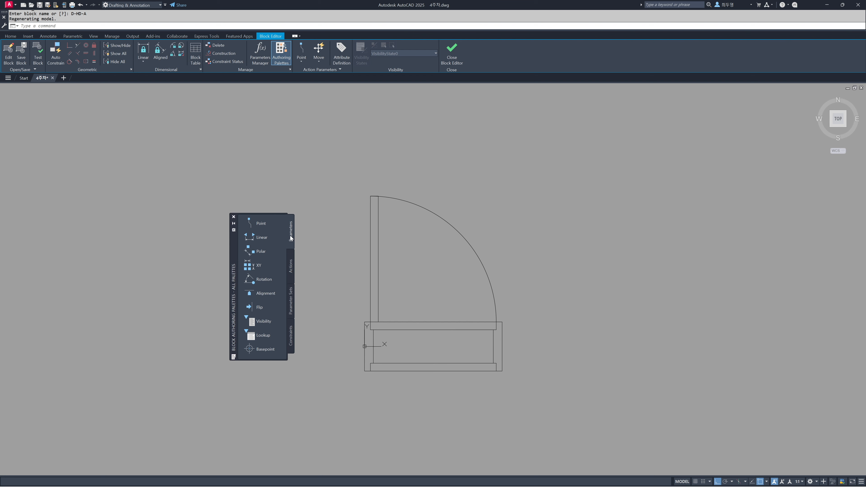
left_click(262, 238)
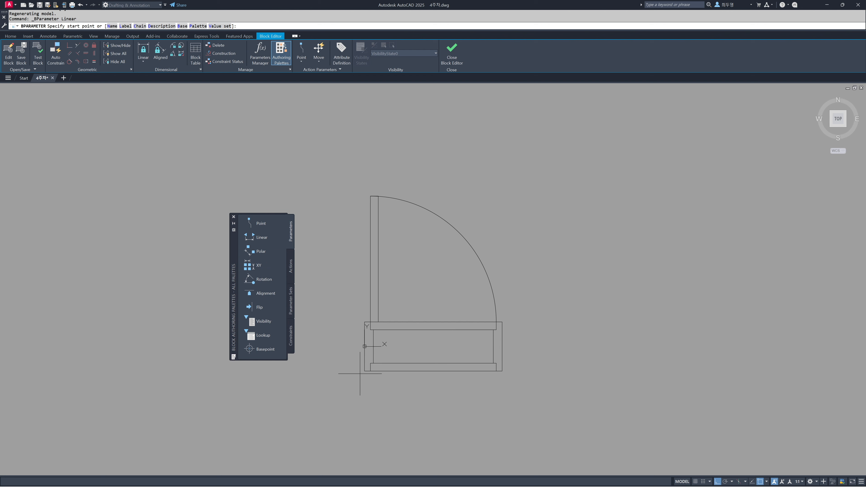
left_click(370, 370)
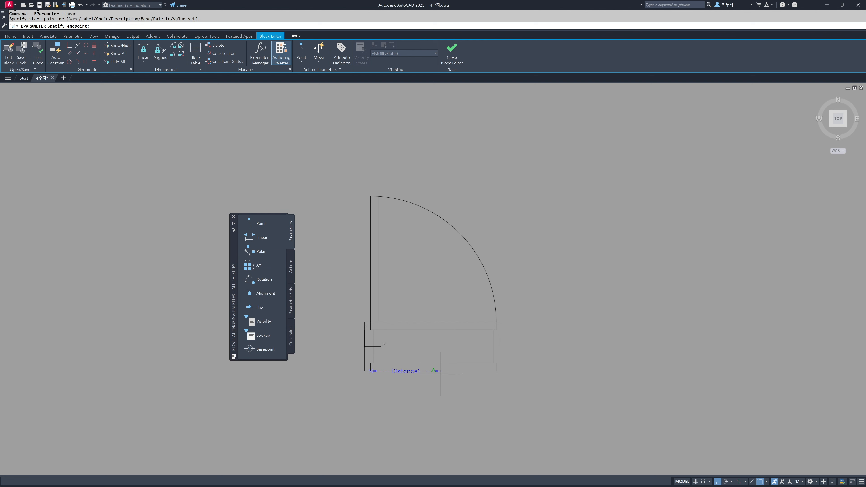
left_click(496, 371)
left_click(498, 406)
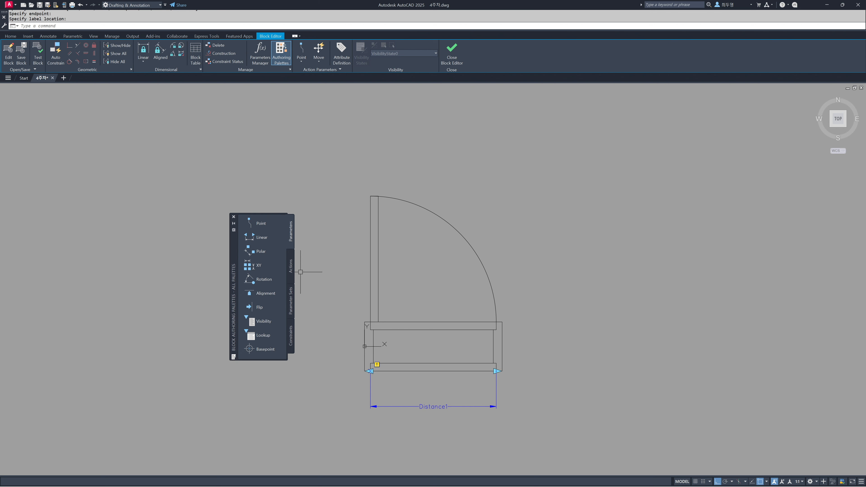
Add a stretch action to the linear parameter's right endpoint, framing the right jamb and leaving the swing arc out of the selection.
left_click(291, 272)
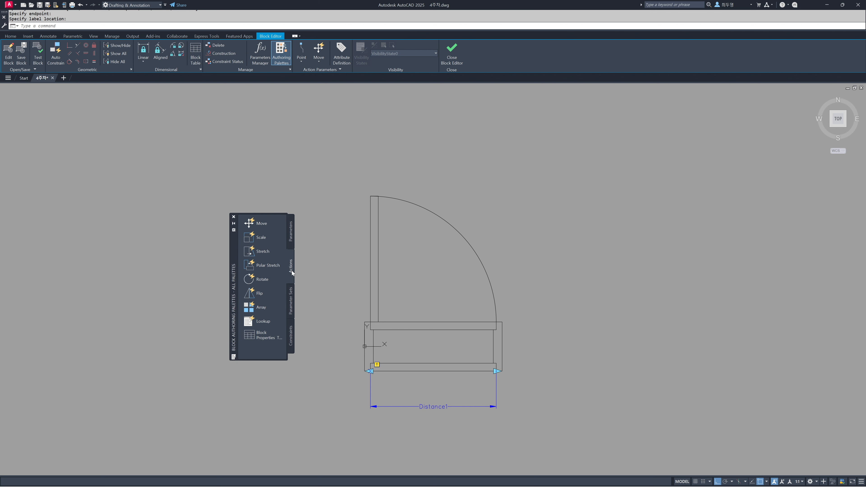
left_click(262, 251)
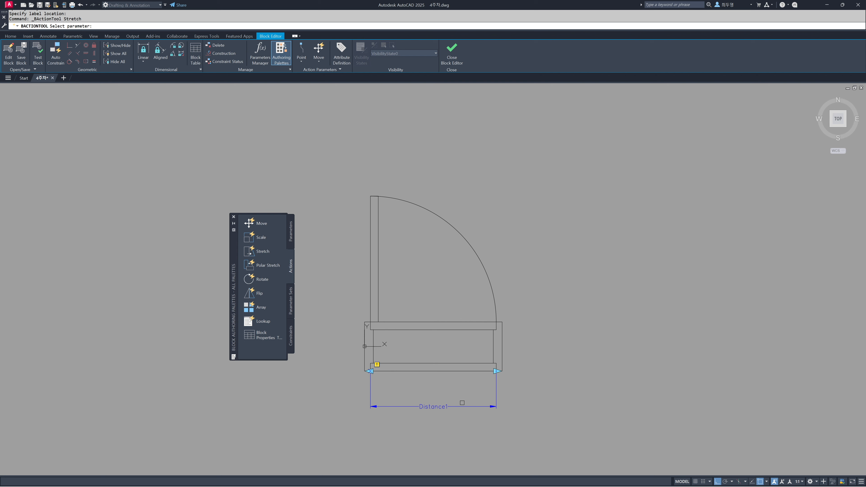
left_click(440, 407)
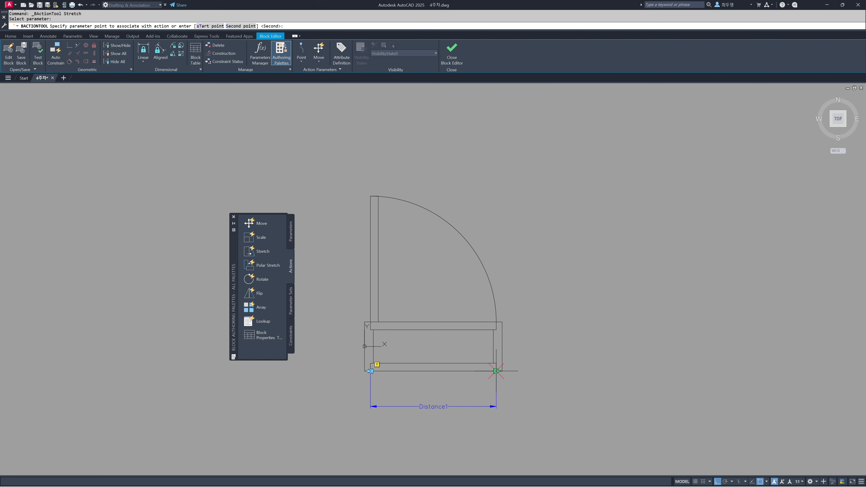
left_click(493, 373)
left_click(545, 394)
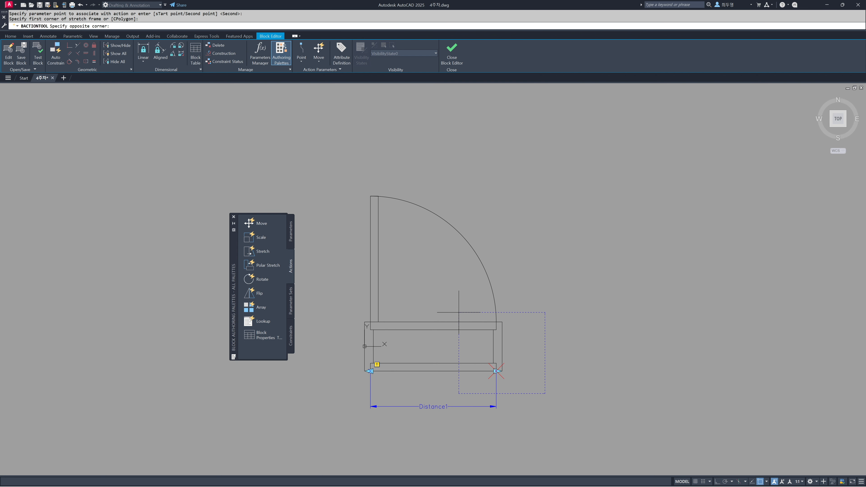
left_click(456, 304)
left_click(530, 385)
left_click(467, 310)
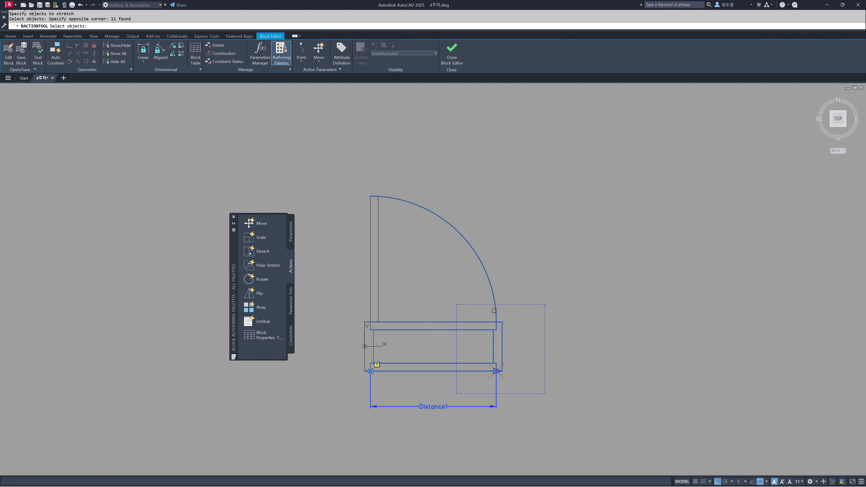
left_click(496, 311, "shift")
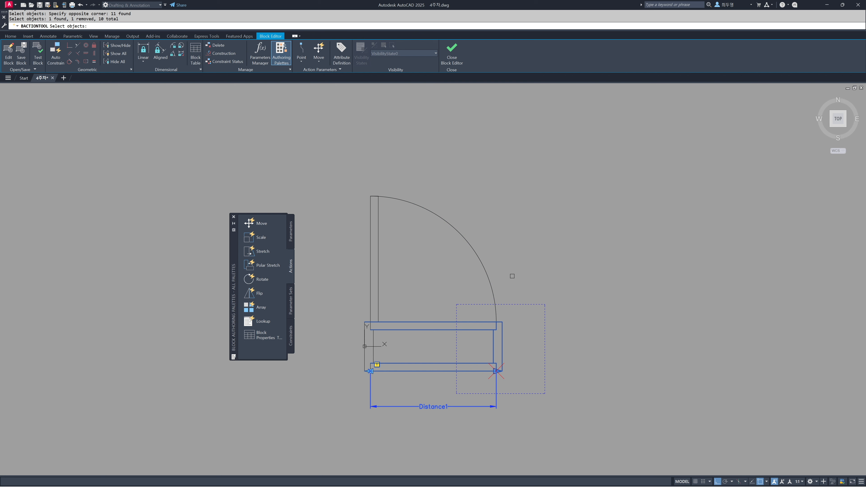
key("Return")
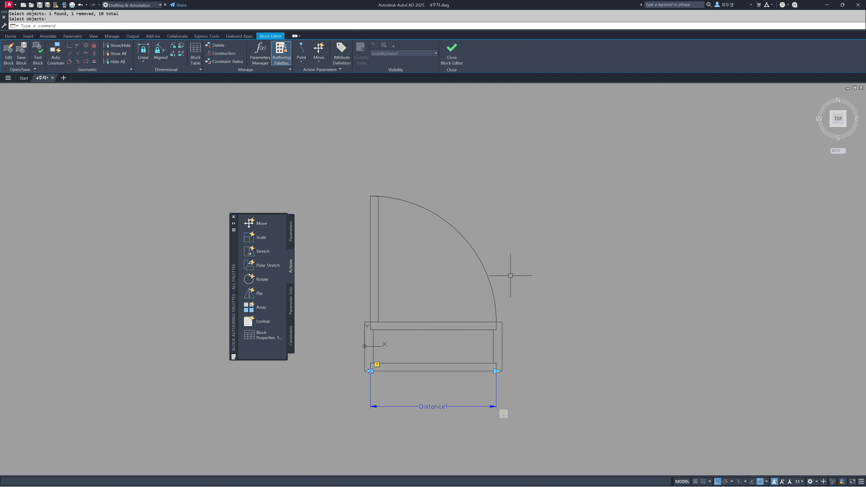
Add a second stretch action to the parameter's right endpoint, framing the door leaf's upper end and excluding the swing arc from the selection.
left_click(262, 251)
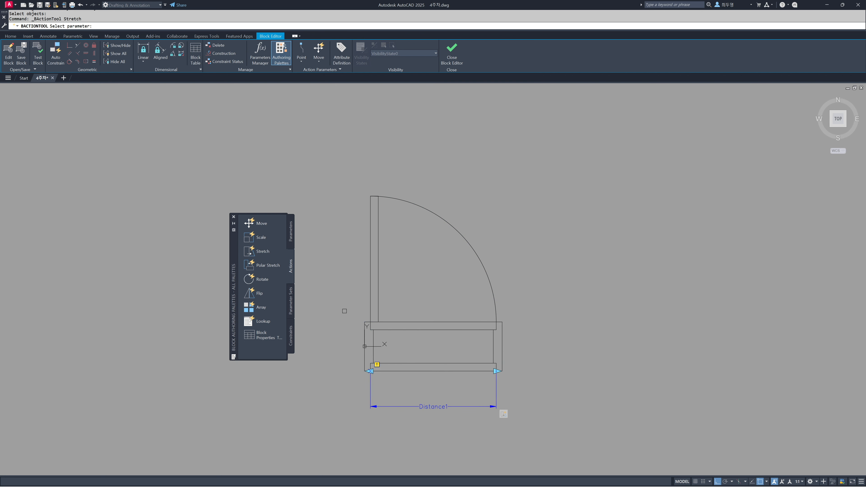
left_click(443, 407)
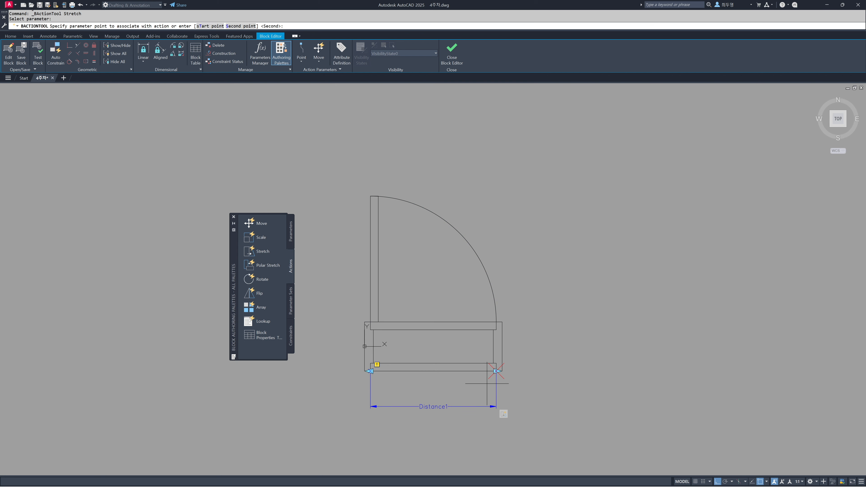
left_click(496, 371)
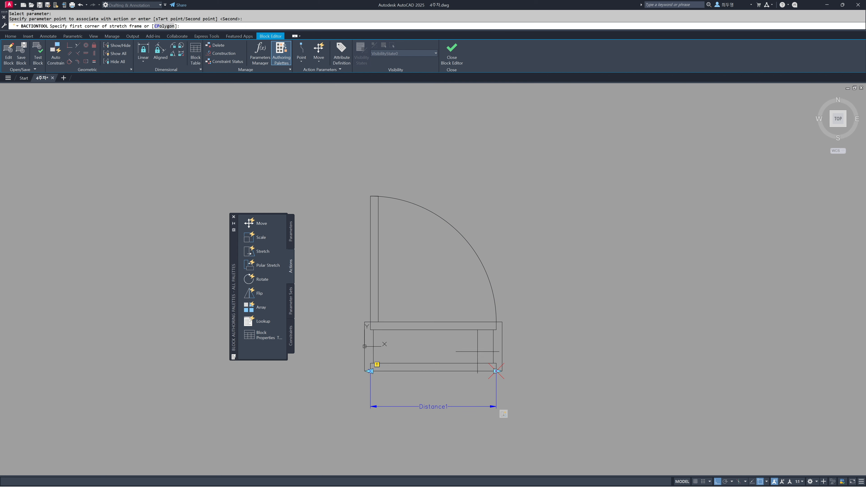
left_click(418, 263)
left_click(342, 171)
left_click(399, 242)
left_click(349, 181)
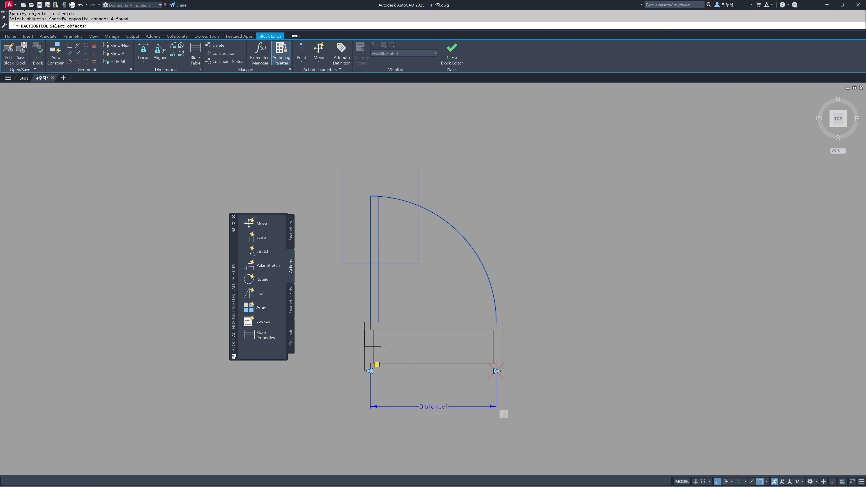
left_click(396, 198, "shift")
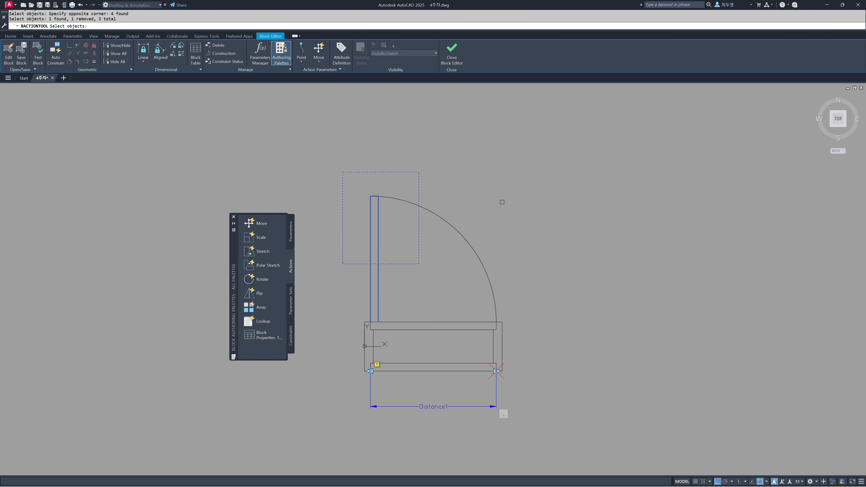
key("Return")
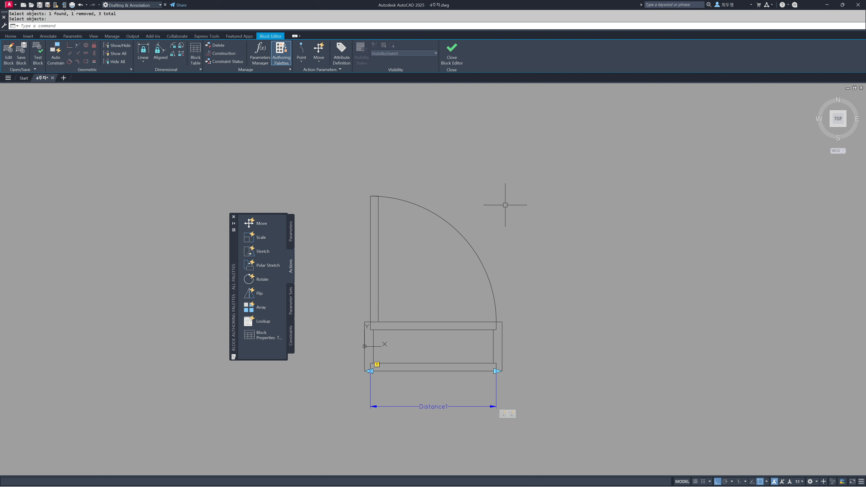
Add a scale action to the linear parameter for the door swing arc, and close the block authoring palettes.
left_click(262, 238)
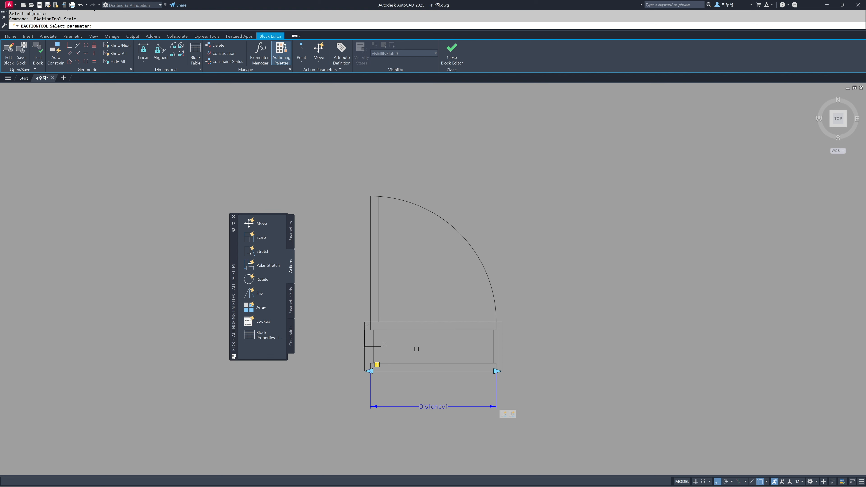
left_click(456, 406)
left_click(472, 251)
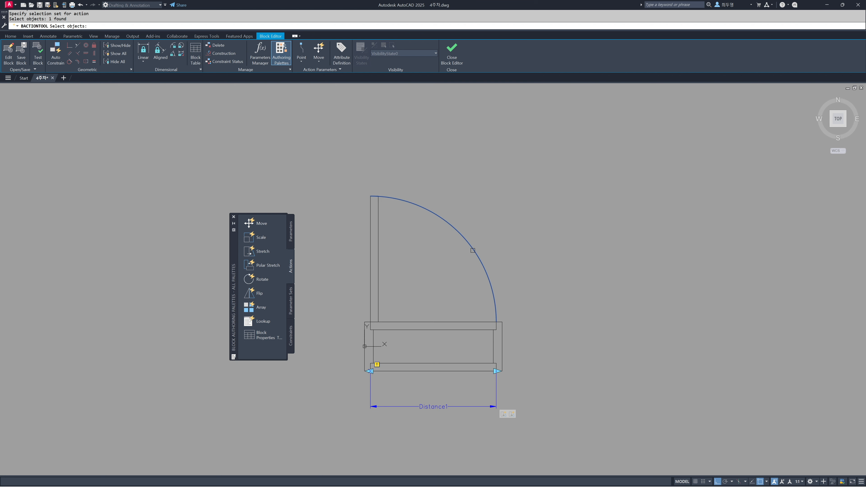
key("Return")
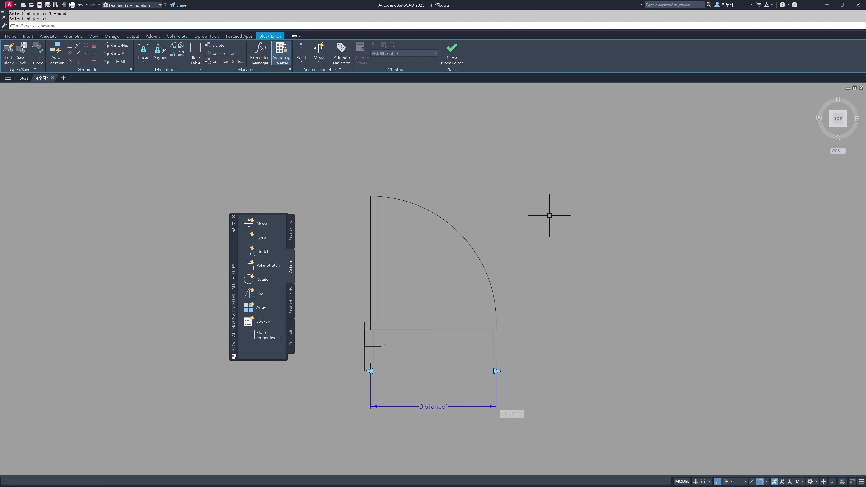
left_click(234, 217)
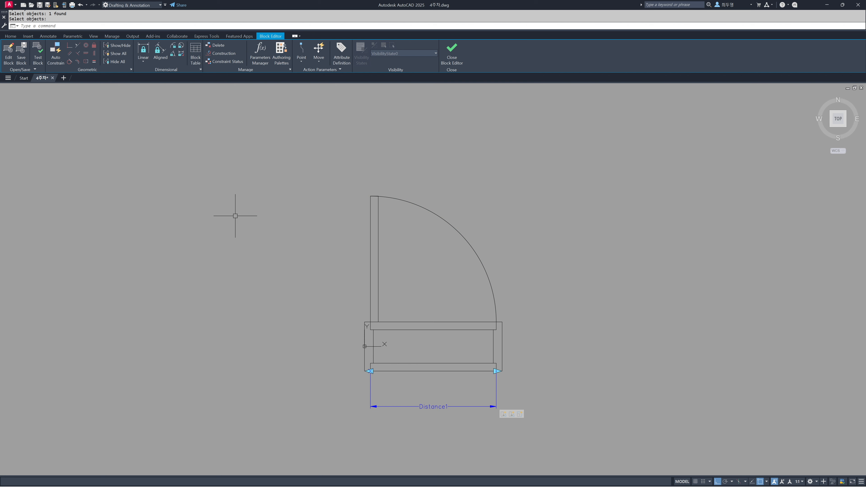
Set the linear parameter's distance type to Increment, with increment 100, minimum 640 and maximum 940, in its properties.
type("PR")
key("Return")
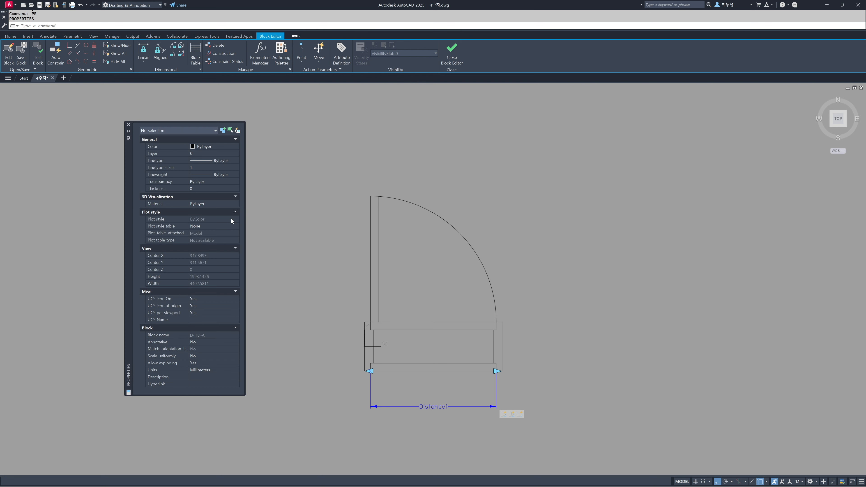
left_click_drag(126, 220, 219, 222)
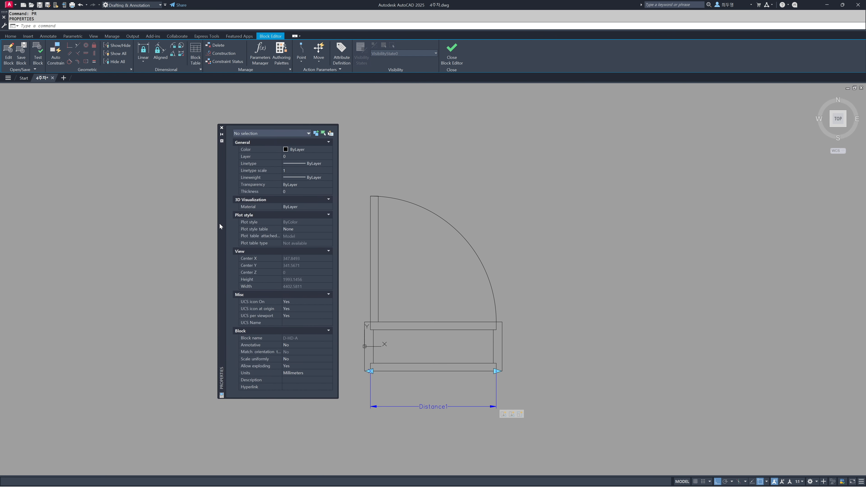
left_click(409, 405)
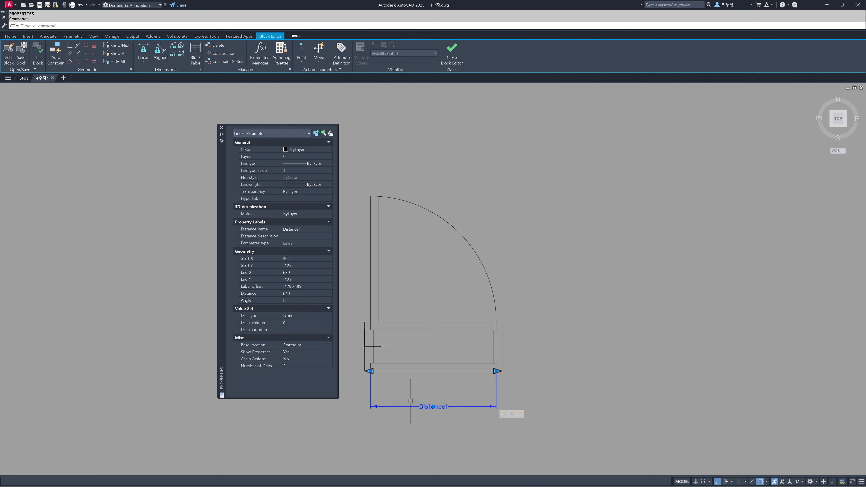
left_click(302, 316)
left_click(301, 328)
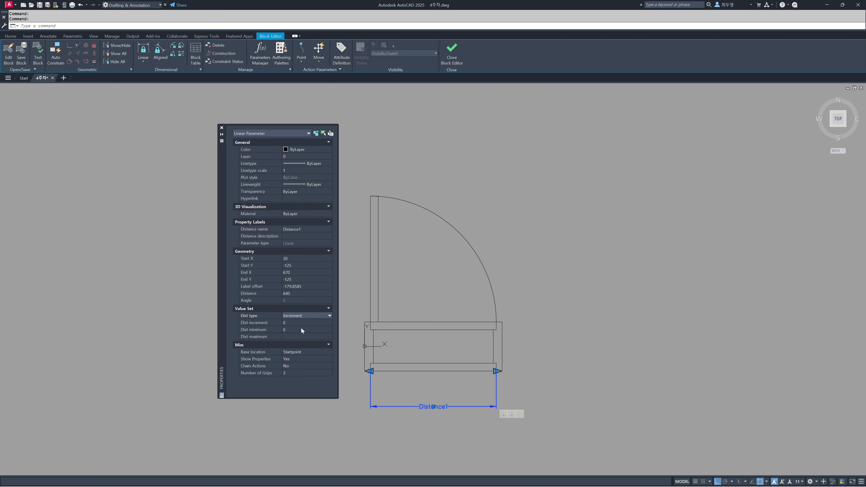
left_click(301, 323)
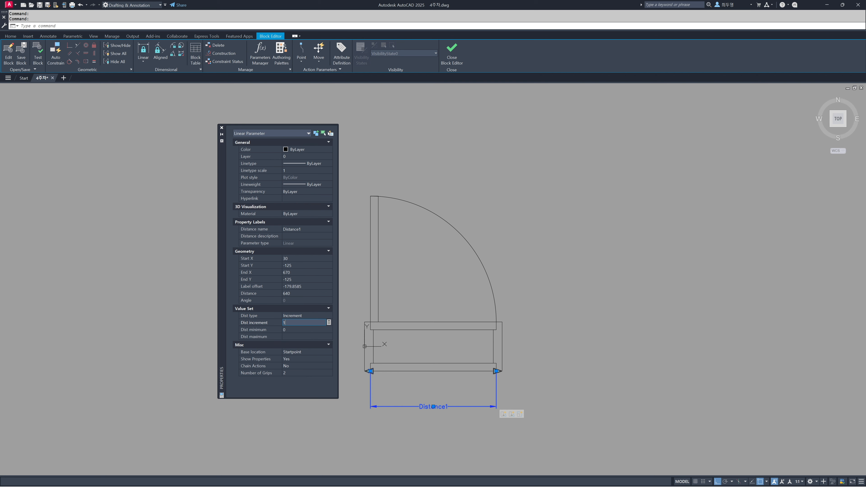
left_click(298, 330)
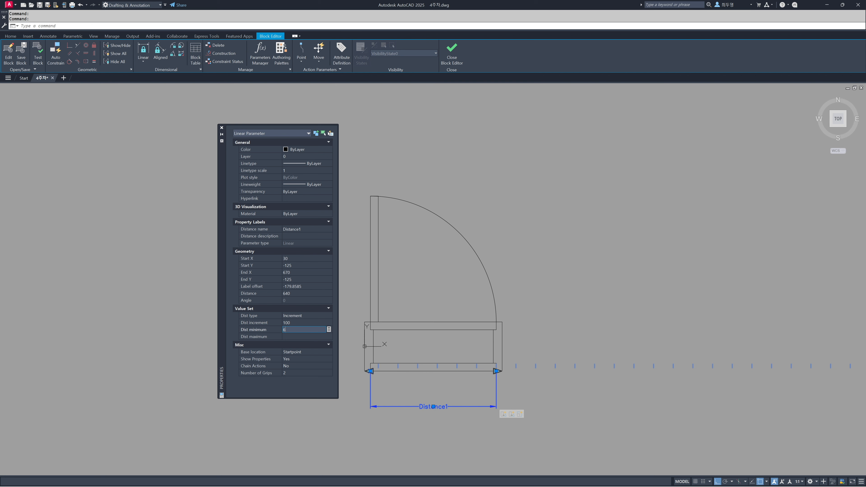
left_click(296, 337)
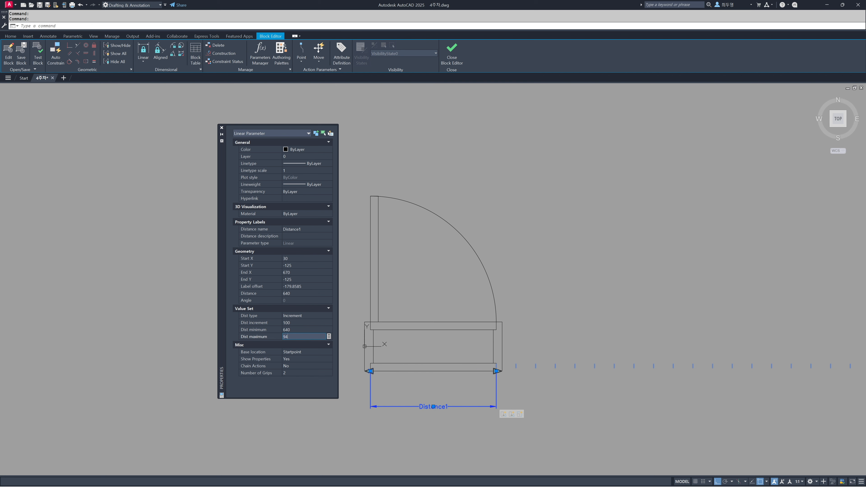
key("Return")
Set the linear parameter's number of grips to 1 and deselect it.
left_click(301, 372)
left_click(299, 374)
left_click(298, 385)
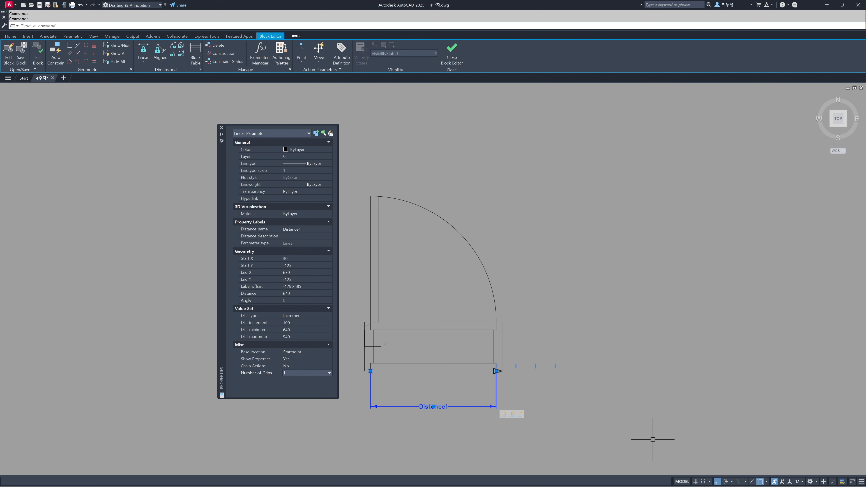
key("Escape")
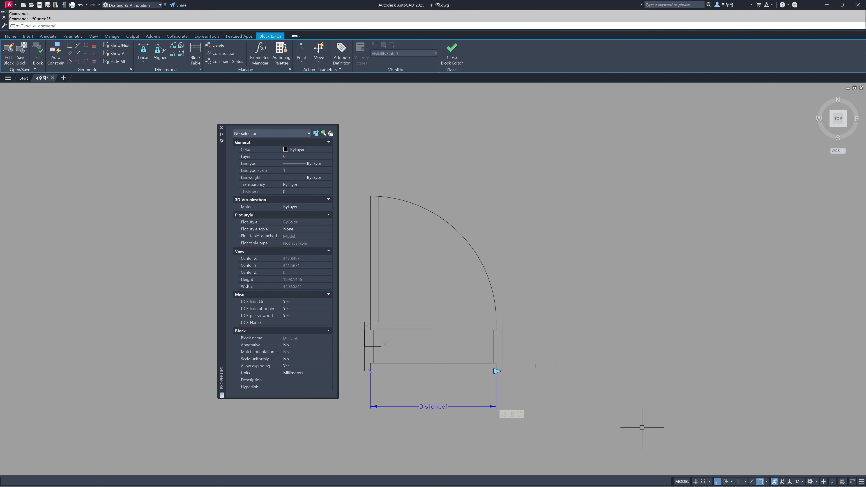
Examine the properties of the stretch action that controls the right jamb, and deselect it.
left_click(504, 414)
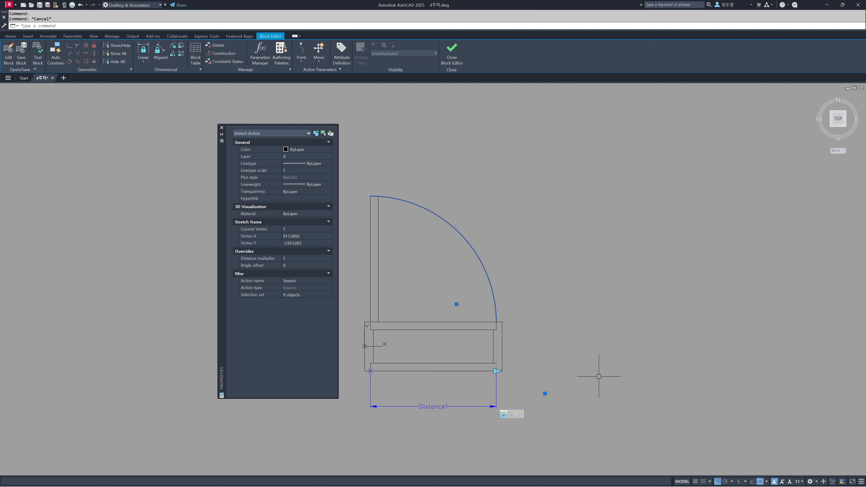
key("Escape")
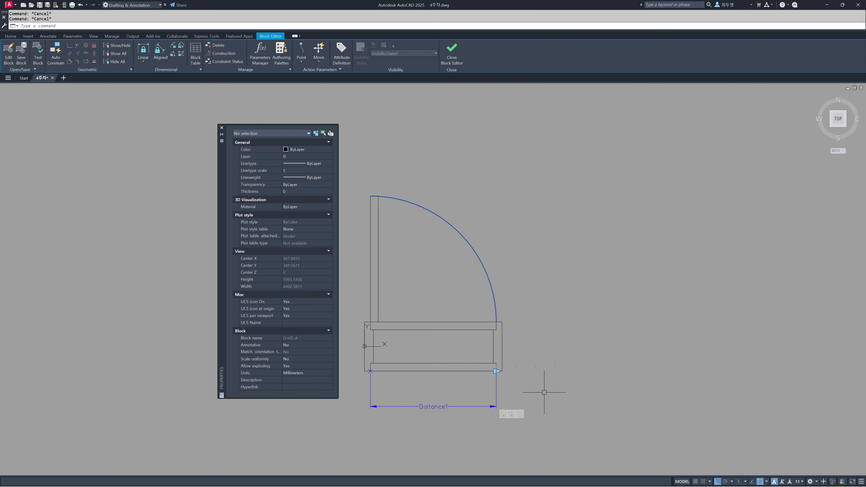
Set the angle offset of the door leaf's stretch action to 90 and deselect it.
left_click(512, 414)
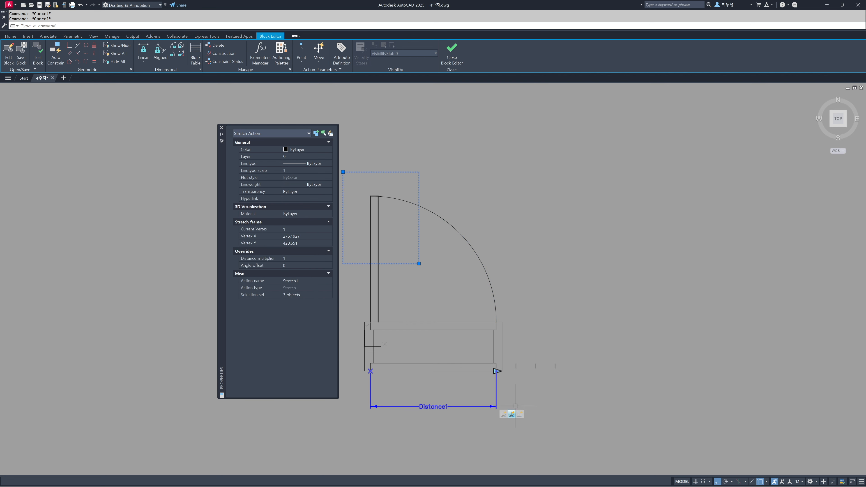
left_click(298, 266)
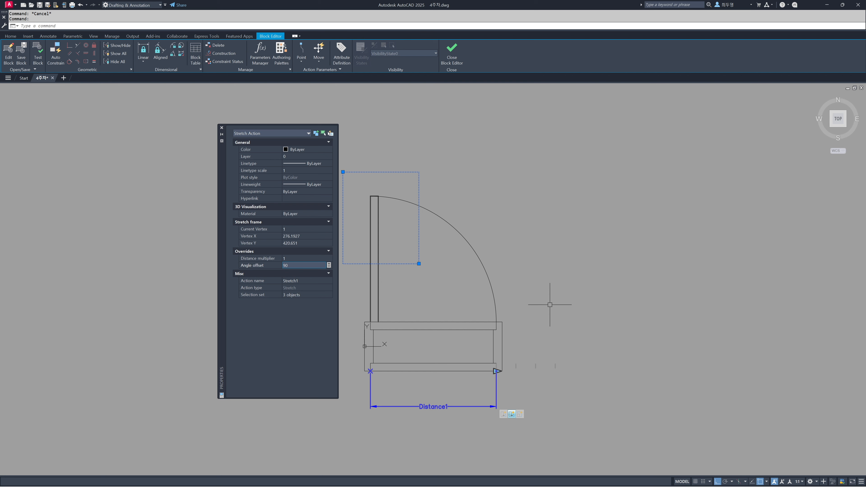
key("Escape")
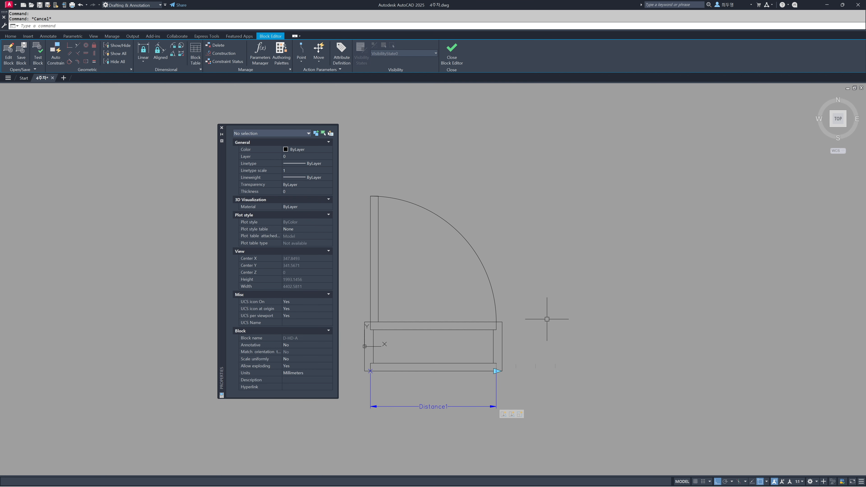
Make the arc's scale action base type Independent and move its base point up to the door leaf's lower hinge corner.
left_click(519, 414)
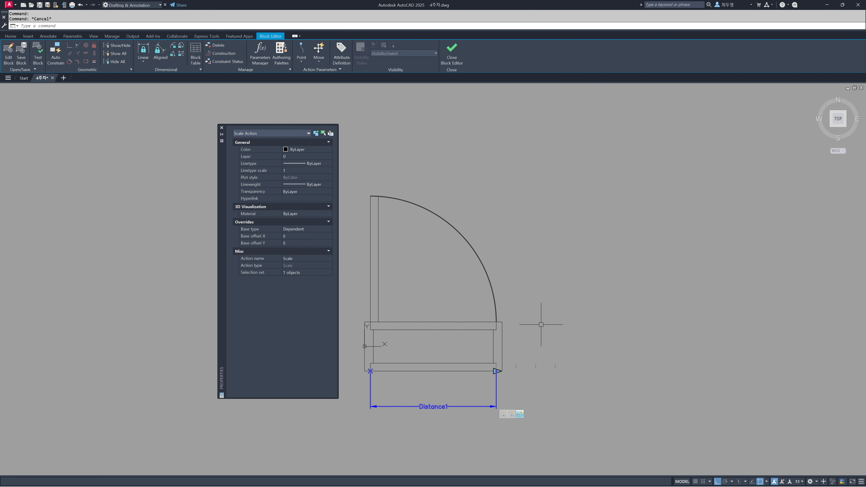
left_click(308, 230)
left_click(309, 241)
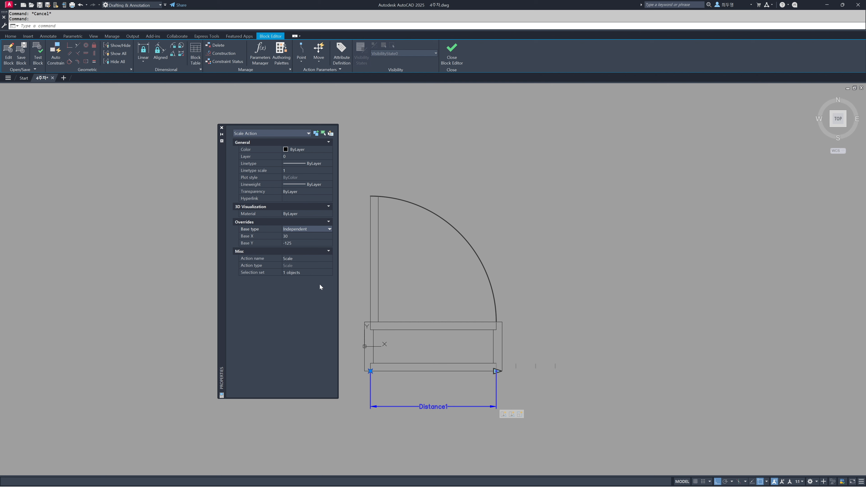
left_click(370, 371)
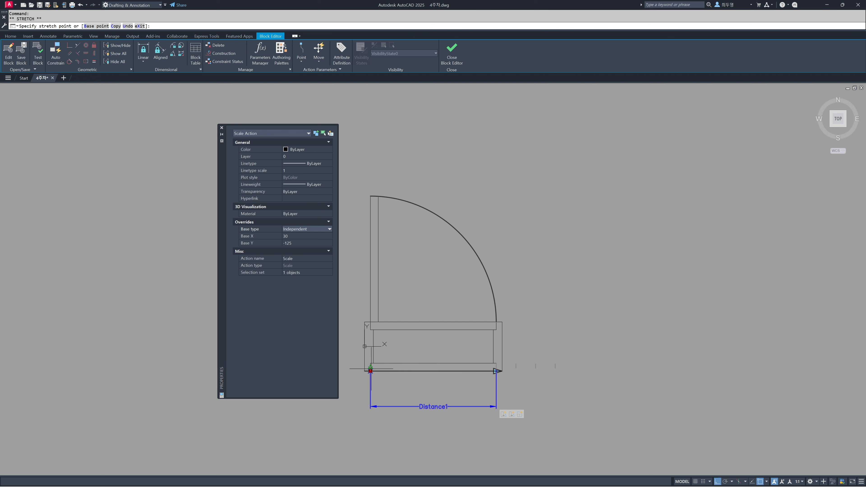
left_click(370, 322)
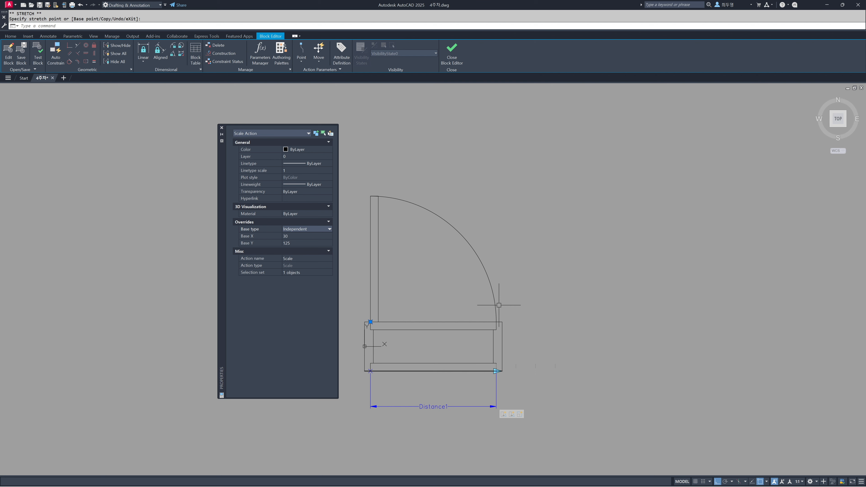
Close the properties and the block editor, saving the changes to D-HD-A.
left_click(222, 128)
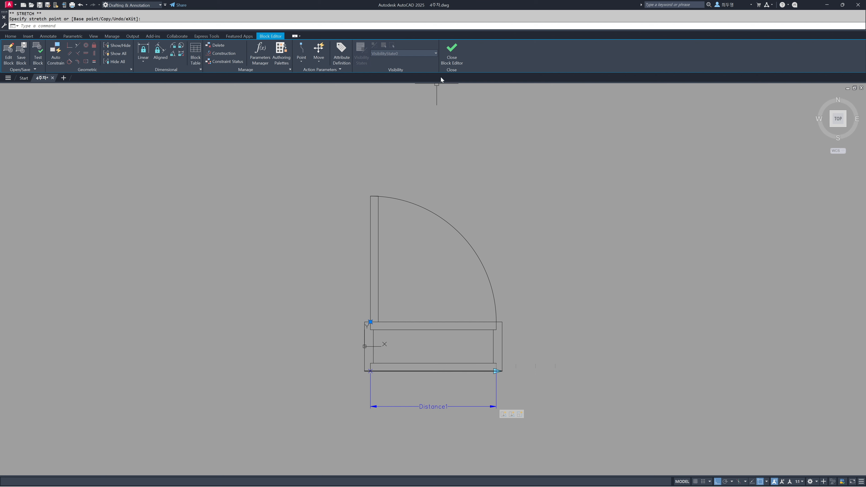
left_click(451, 58)
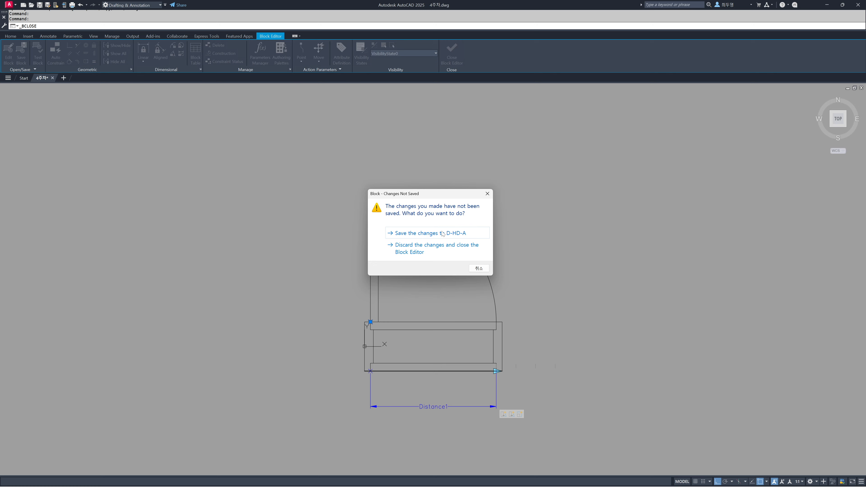
left_click(442, 233)
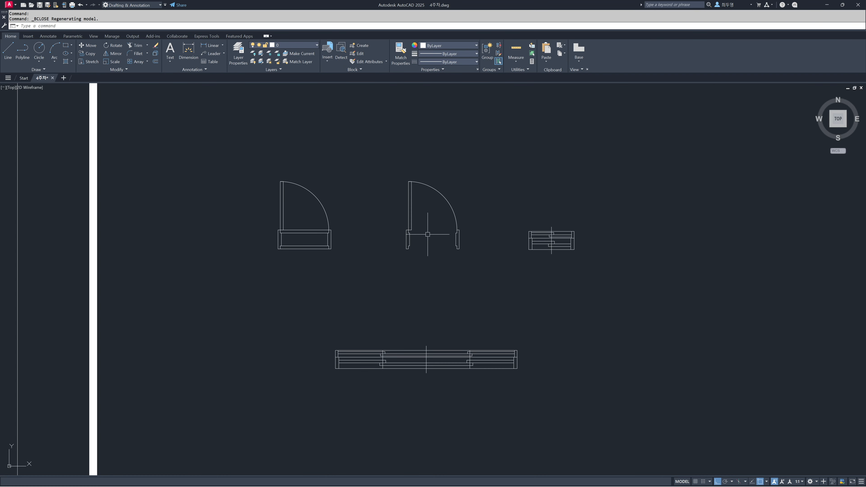
Test the D-HD-A door block by stretching its width grip through the increments up to the widest size, and deselect it.
type("z")
key("Return")
left_click(222, 143)
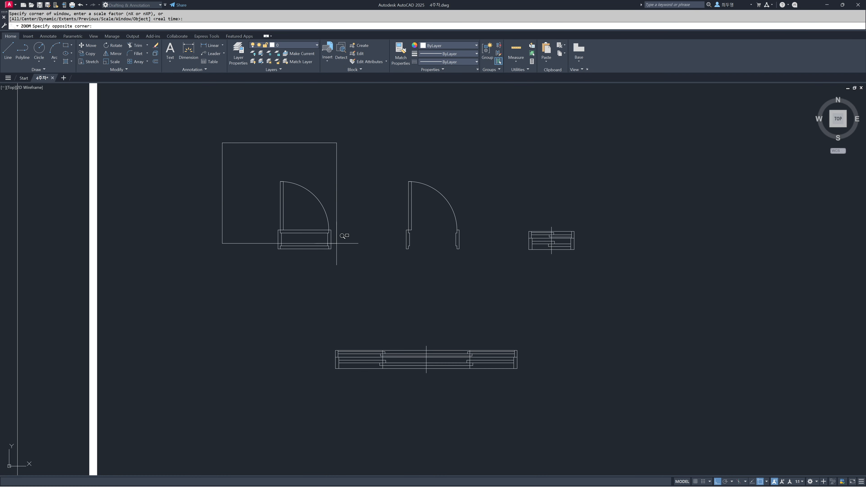
left_click(396, 284)
left_click(415, 315)
left_click(492, 361)
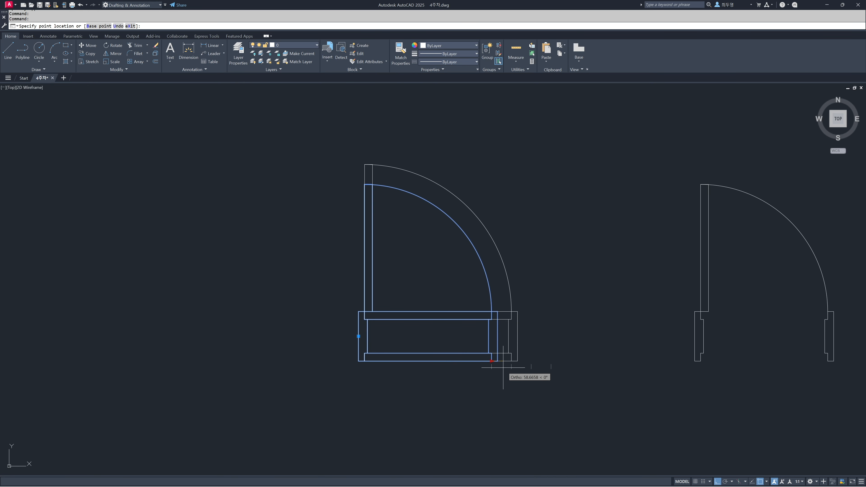
left_click(510, 360)
left_click(511, 361)
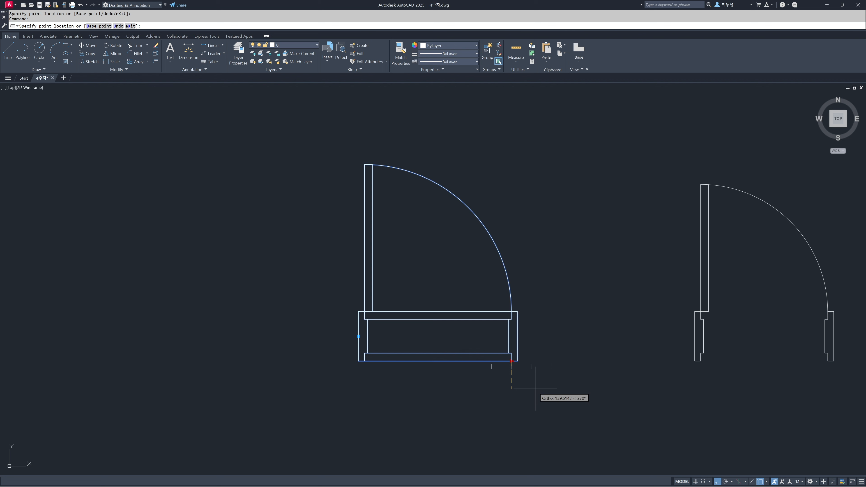
left_click(550, 361)
left_click(551, 360)
left_click(523, 386)
left_click(531, 361)
key("Escape")
key("Escape")
Measure the overall width of the stretched door block between its lower outer frame corners.
type("D")
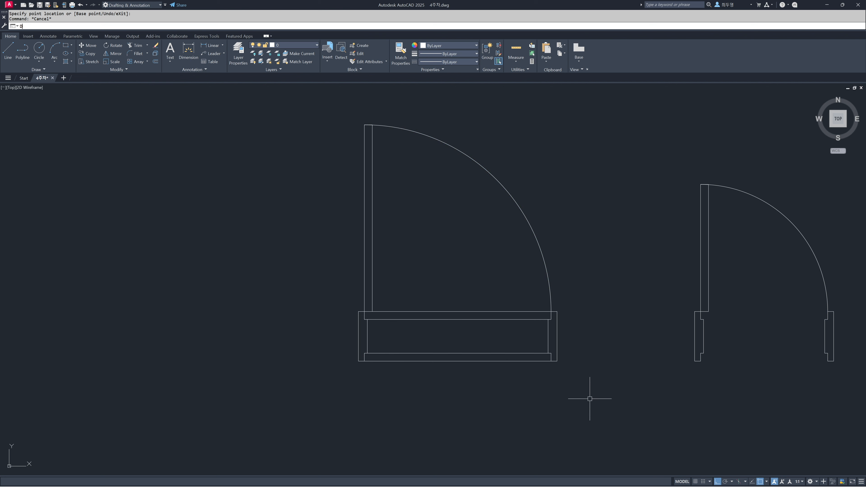
type("I")
key("Return")
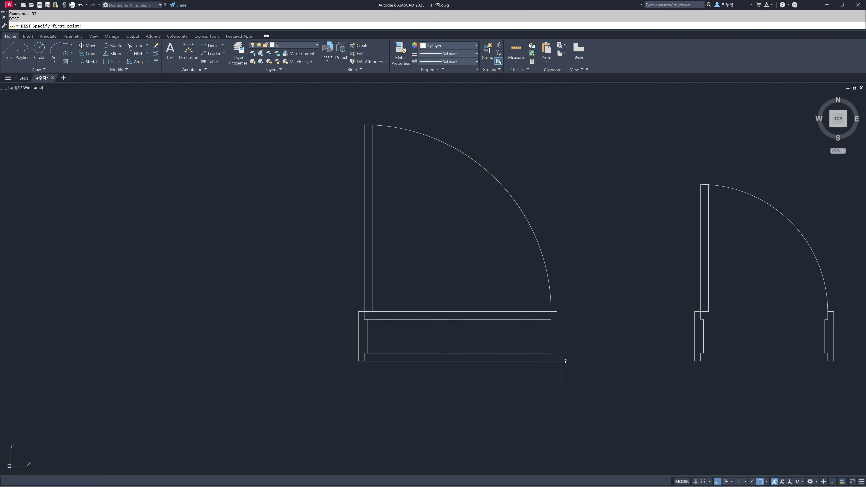
left_click(557, 360)
left_click(358, 361)
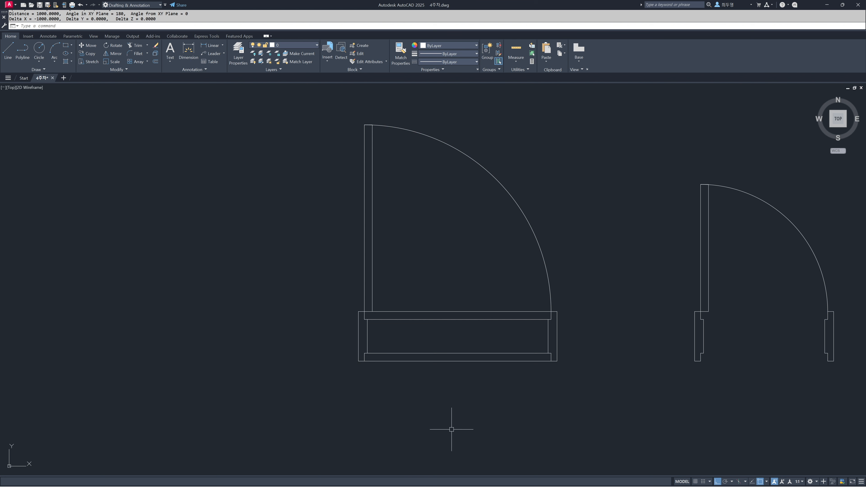
Stretch the D-HD-A door block back to its smallest width and deselect it.
left_click(526, 353)
left_click(551, 361)
left_click(490, 366)
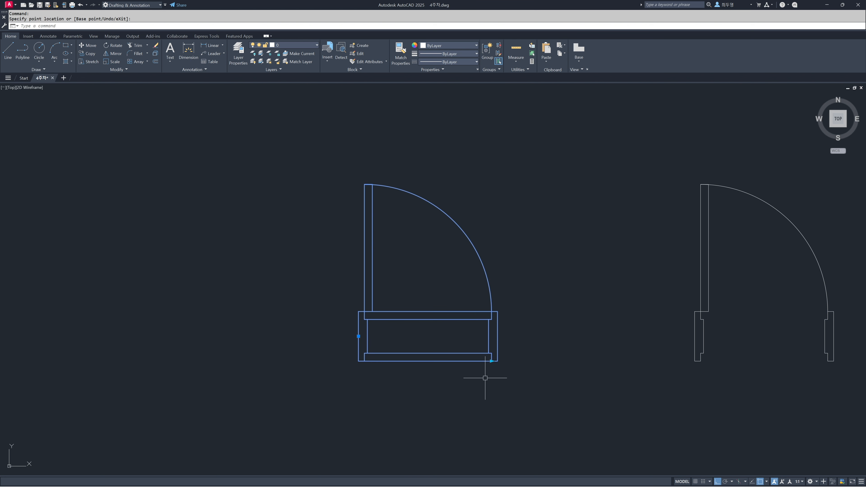
key("Escape")
Start a block definition named D-HD-B with its base point at the midpoint of the left jamb's outer edge on the door without a sill.
mouse_move(702, 401)
middle_mouse_down()
mouse_move(450, 398)
mouse_move(388, 410)
middle_mouse_up()
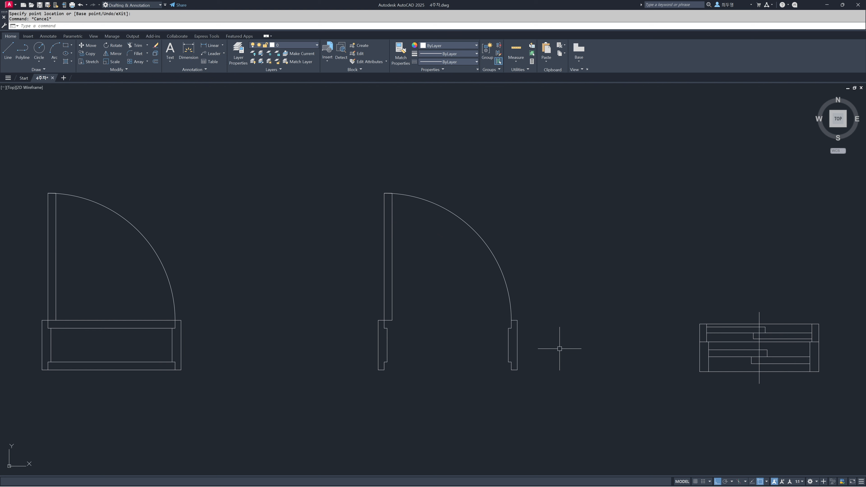
type("B")
key("Return")
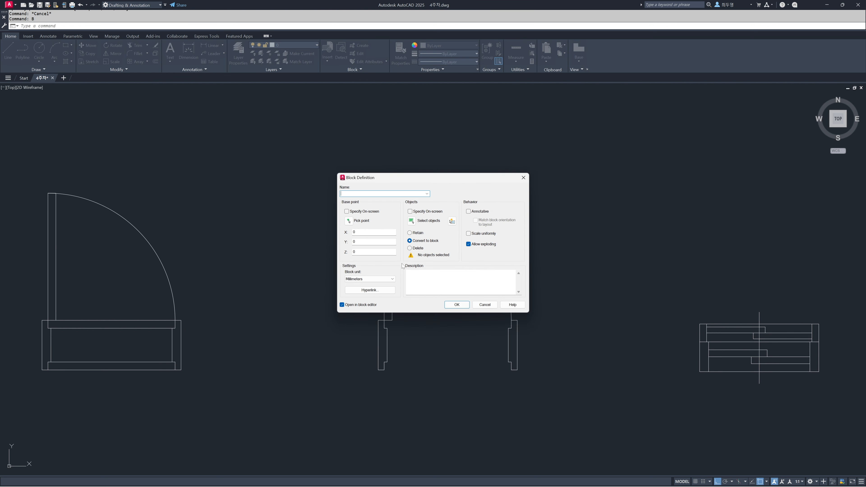
type("D-HD-B")
left_click(348, 220)
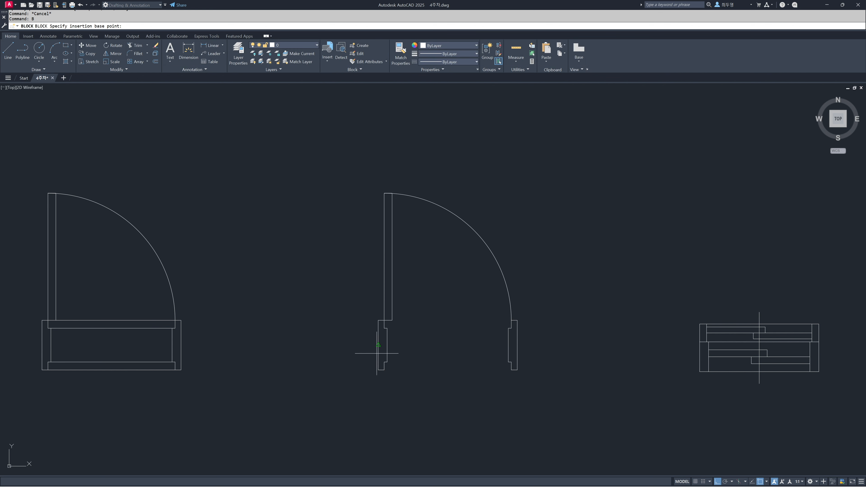
left_click(378, 346)
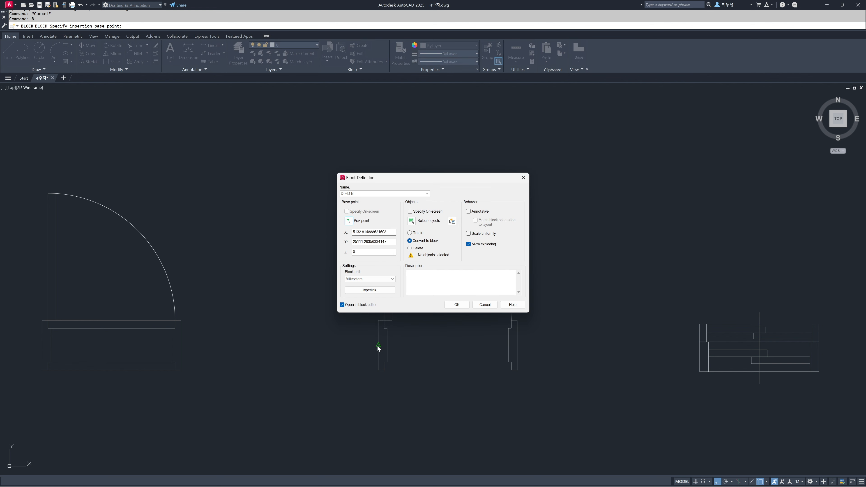
Use all objects of the swing door without a sill for D-HD-B and create the block, opening it in the block editor.
left_click(411, 221)
left_click(336, 169)
left_click(563, 393)
key("Return")
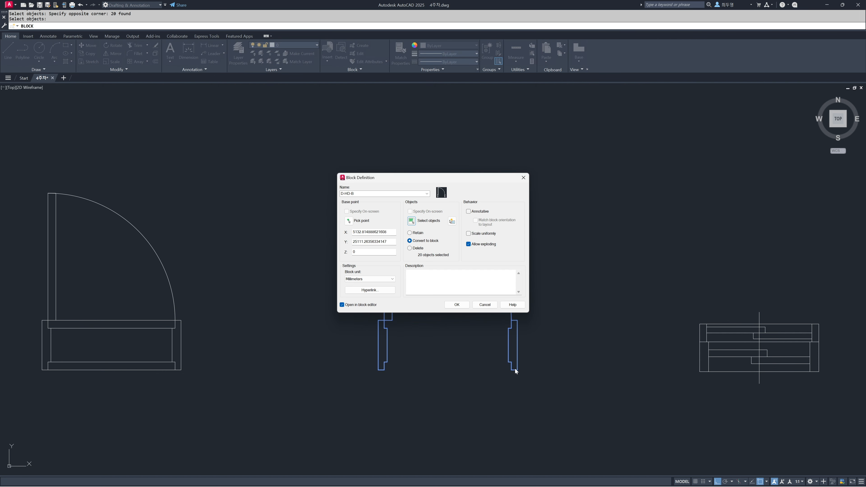
left_click(456, 305)
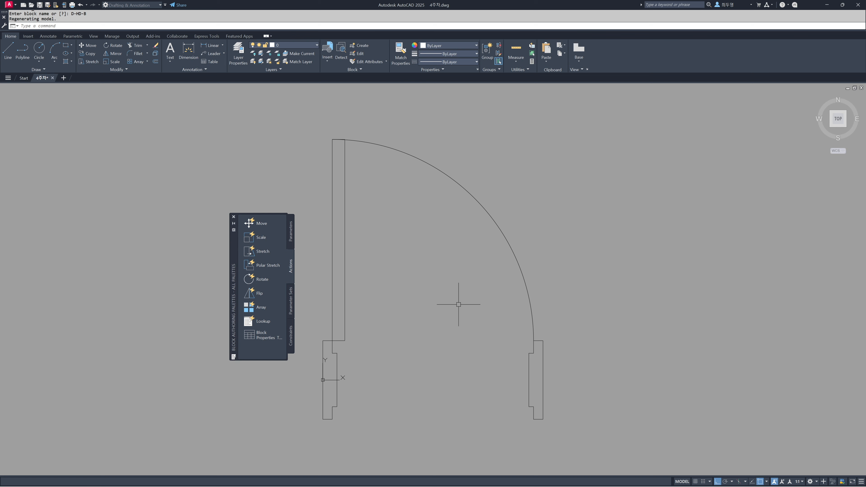
left_click(291, 239)
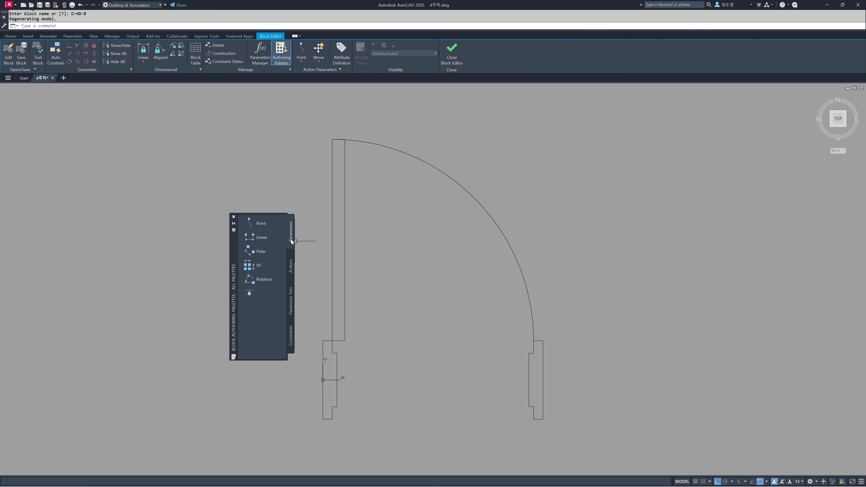
left_click(250, 238)
left_click(323, 419)
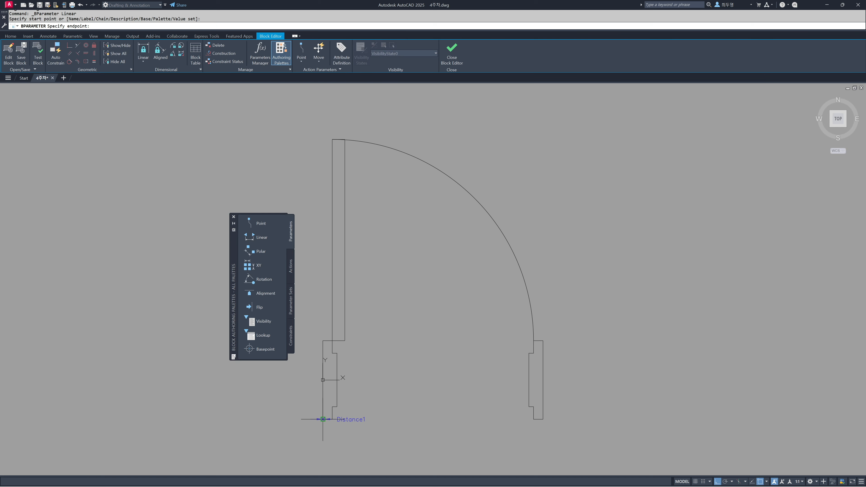
left_click(543, 419)
key("Escape")
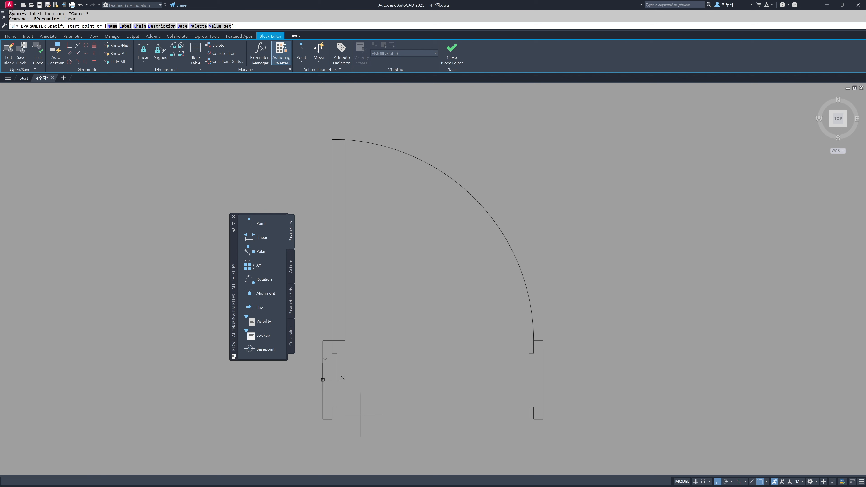
Add a linear parameter across the door opening between the two jambs' lower rebate corners, with its label below the door.
scroll(425, 313, "down", 1)
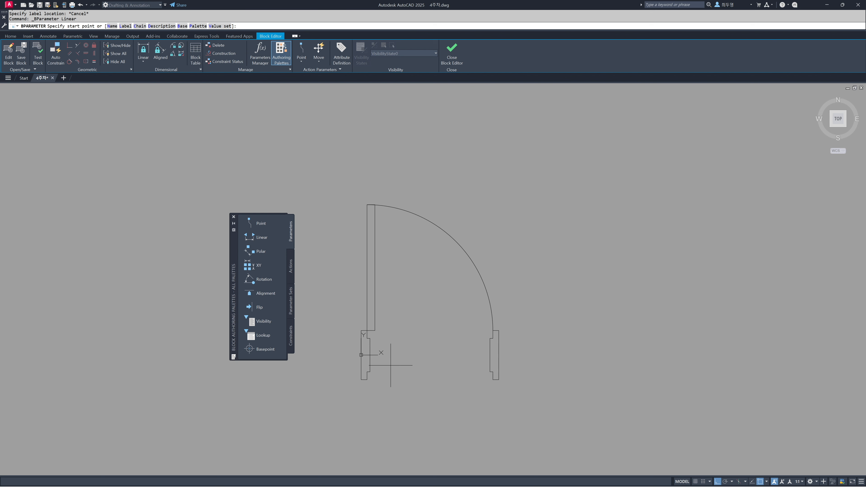
left_click(366, 379)
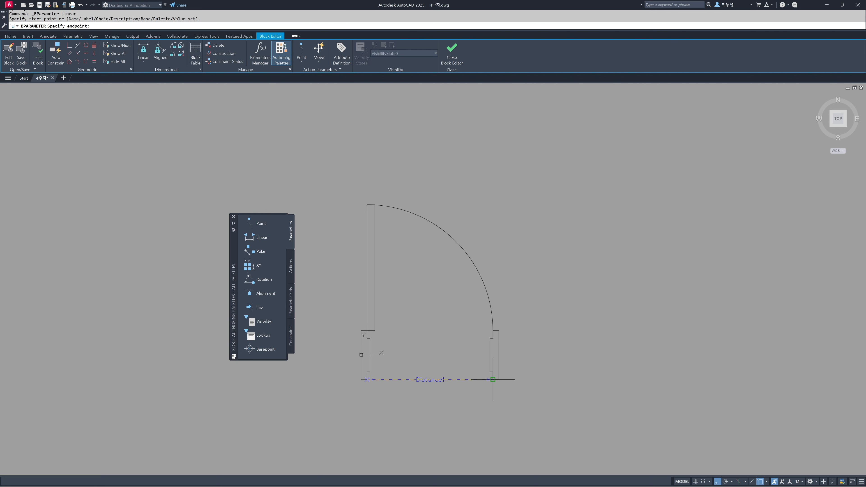
left_click(492, 379)
left_click(487, 410)
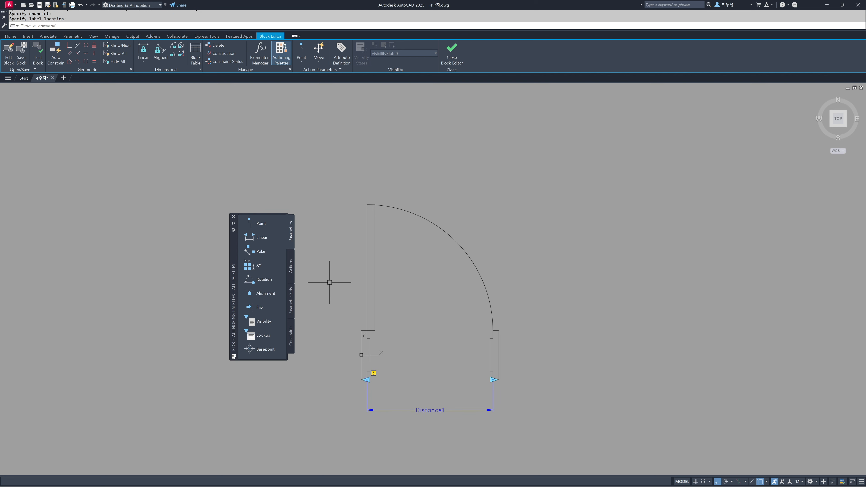
Add a stretch action to the linear parameter's right point, framing the right jamb and selecting its objects without the swing arc.
left_click(291, 269)
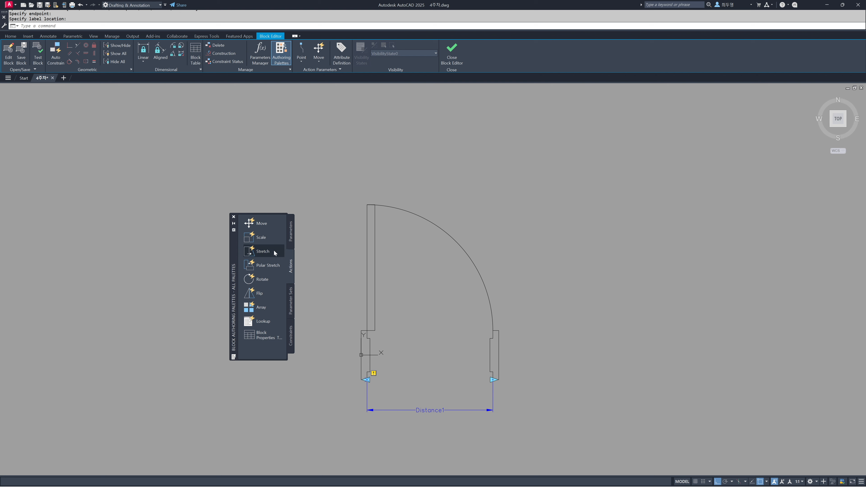
left_click(261, 252)
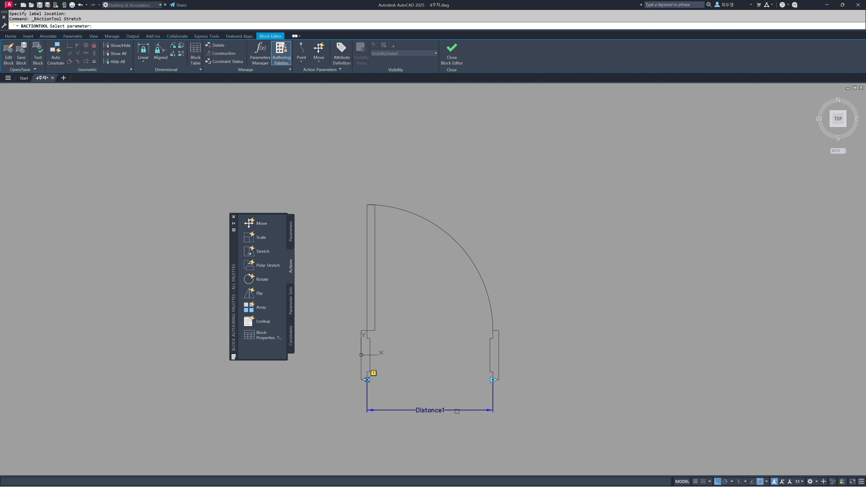
left_click(457, 410)
left_click(492, 379)
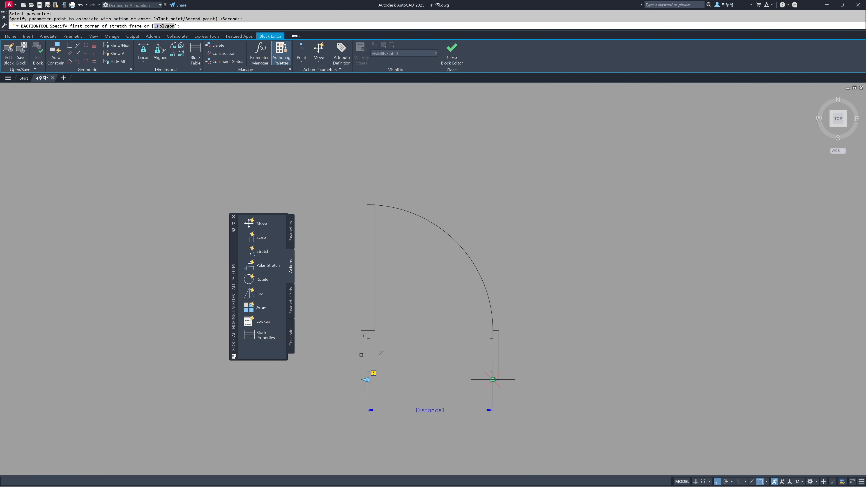
left_click(549, 399)
left_click(455, 307)
left_click(528, 384)
left_click(464, 312)
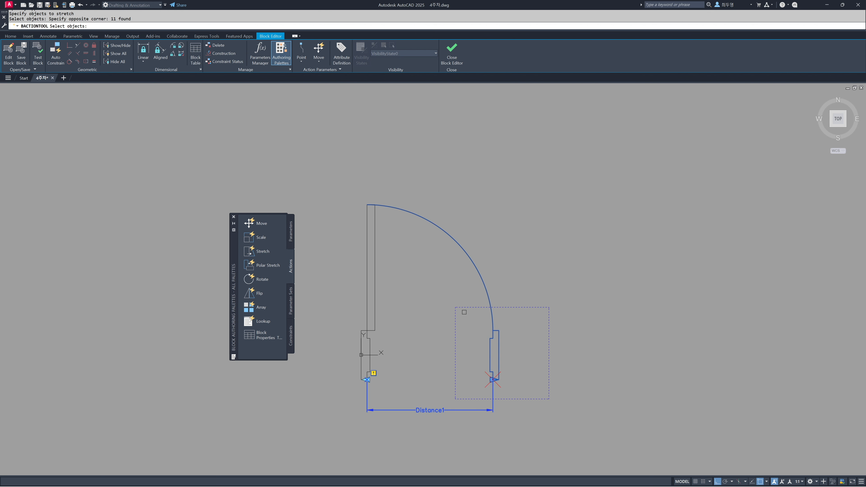
left_click(492, 316, "shift")
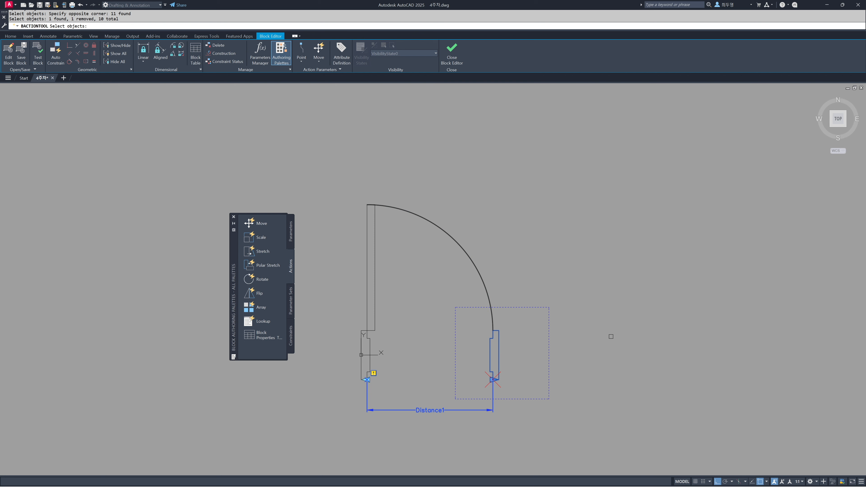
key("Return")
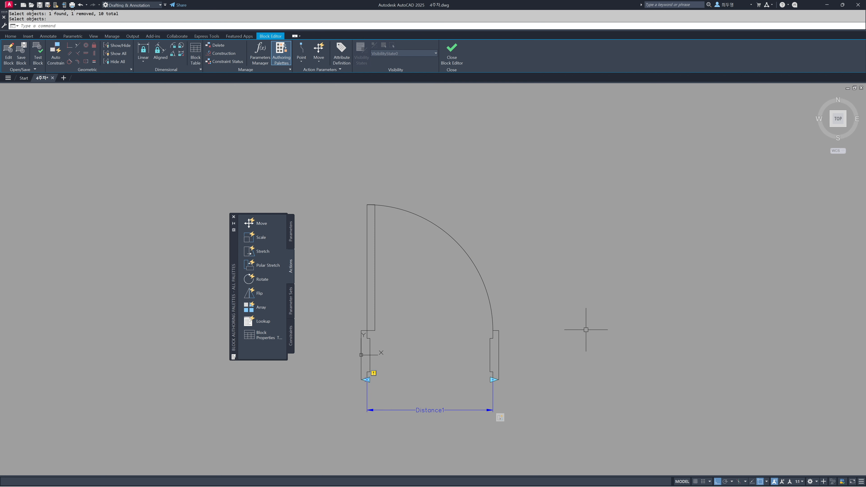
Add a second stretch action to the linear parameter's right point, framing the leaf's upper end and selecting the leaf lines without the swing arc.
left_click(251, 254)
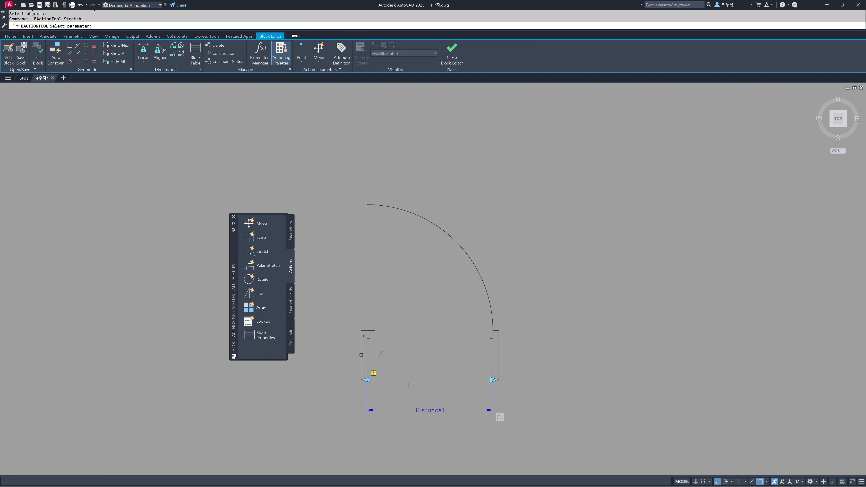
left_click(453, 411)
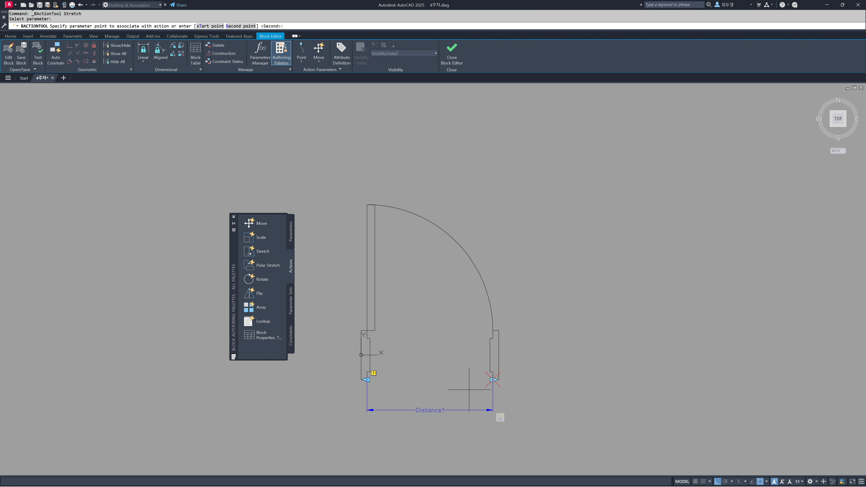
left_click(493, 379)
left_click(411, 258)
left_click(324, 173)
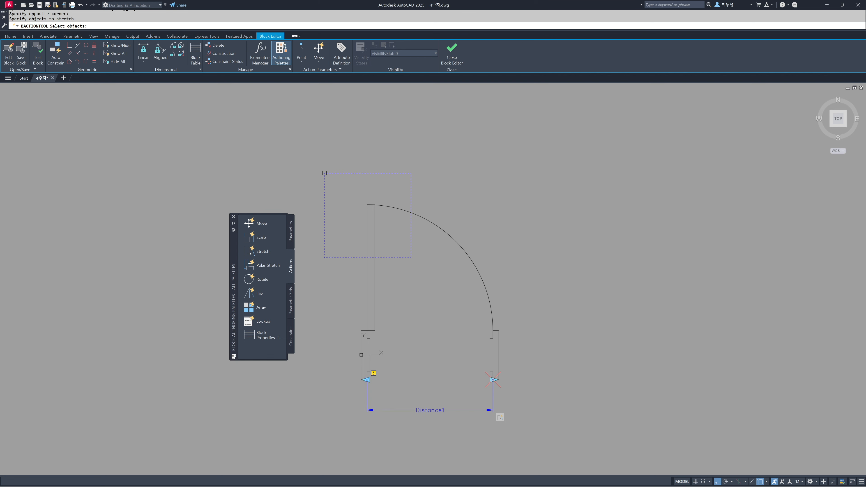
left_click(393, 242)
left_click(342, 188)
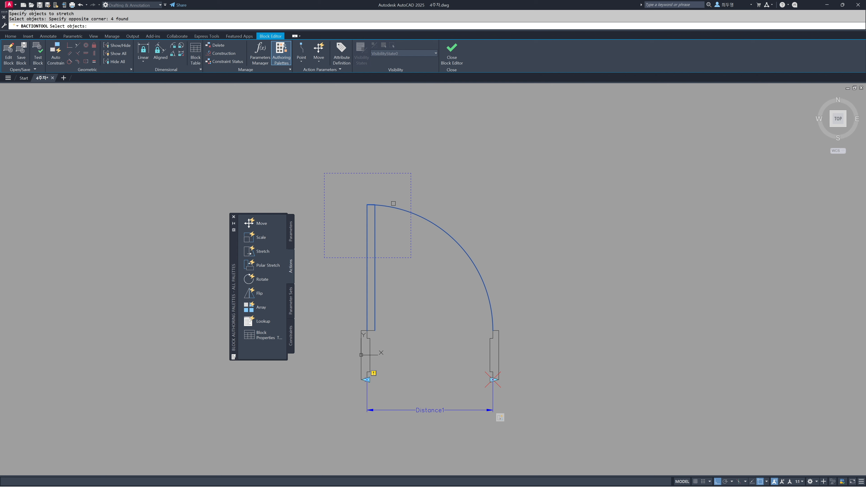
left_click(389, 207, "shift")
key("Return")
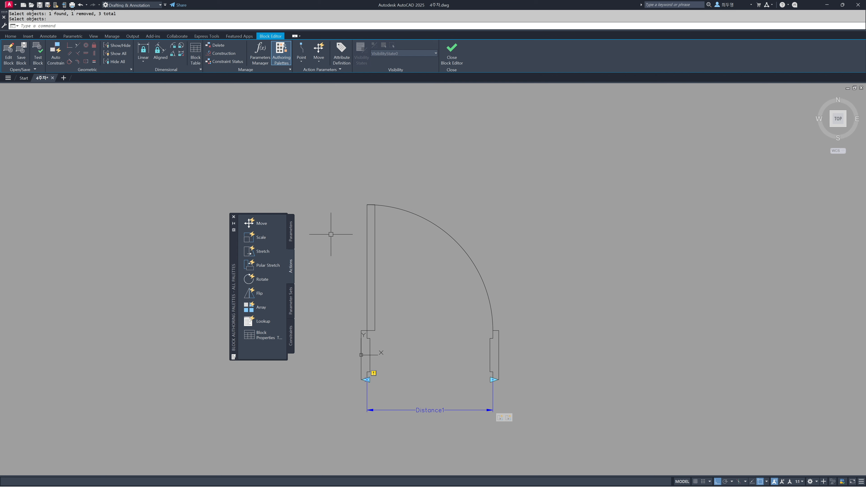
Add a scale action to the linear parameter that applies only to the swing arc.
left_click(261, 238)
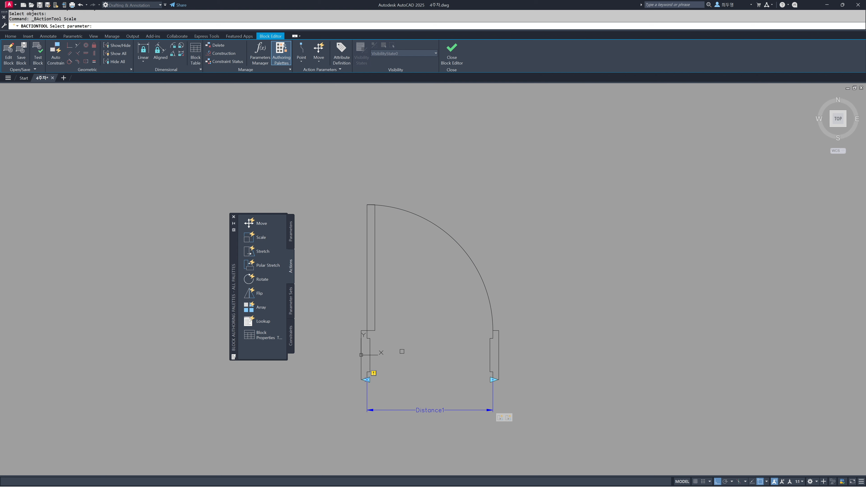
left_click(410, 410)
left_click(489, 280)
key("Return")
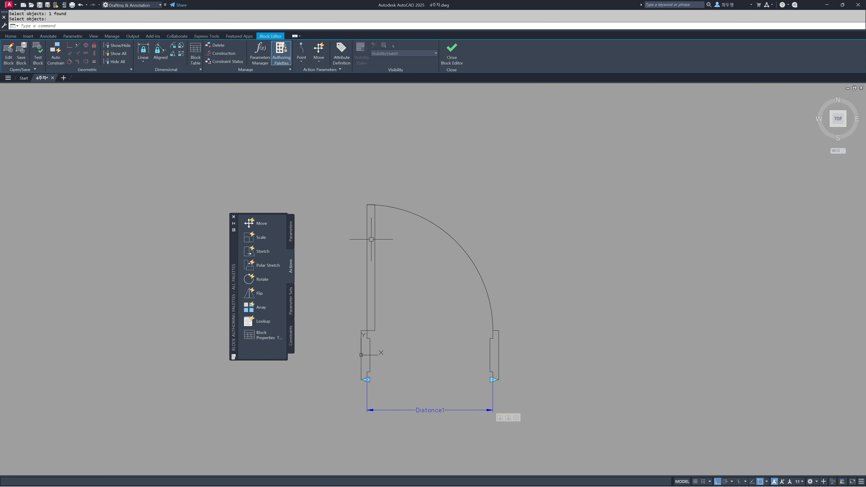
Give the linear parameter an Increment value set with an increment of 100, a minimum of 640 and a maximum of 940.
left_click(233, 217)
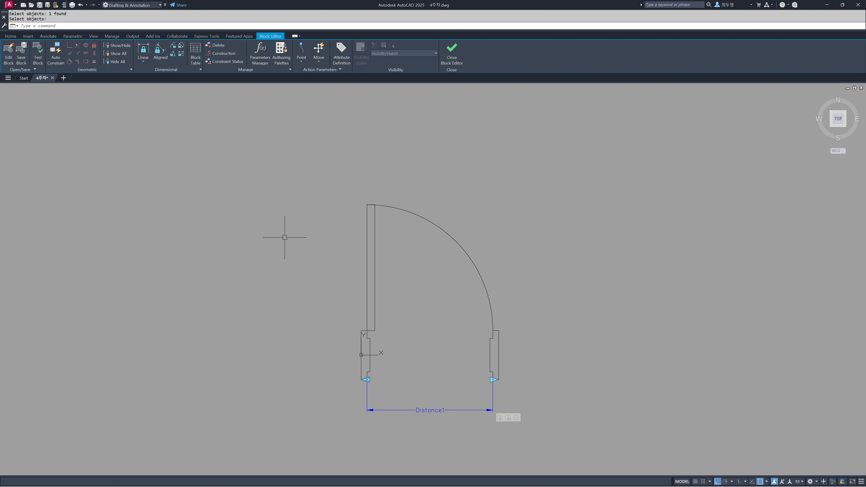
type("R")
key("Return")
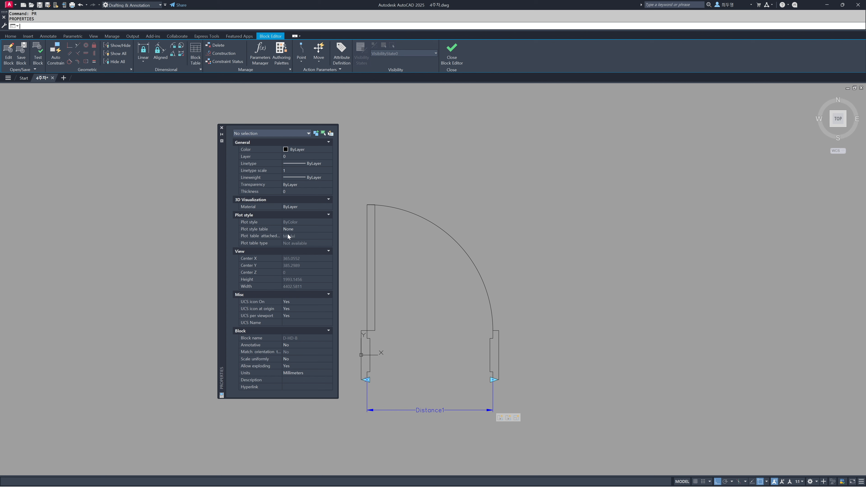
left_click(403, 409)
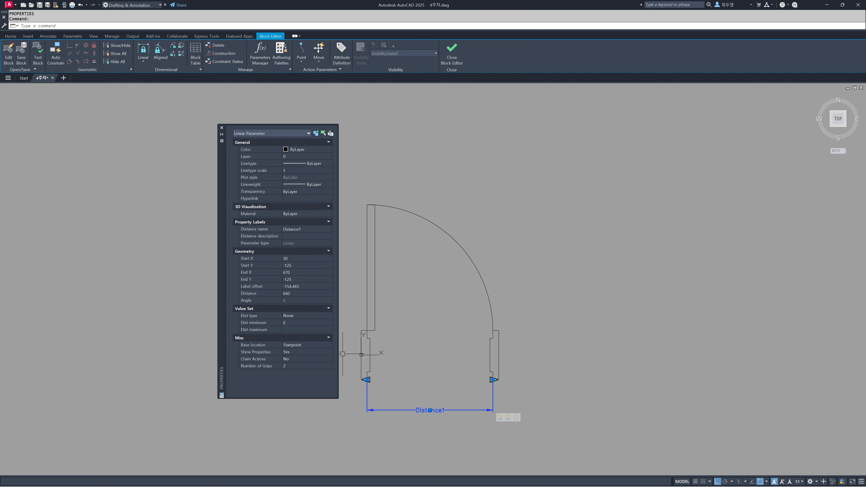
left_click(299, 318)
left_click(299, 322)
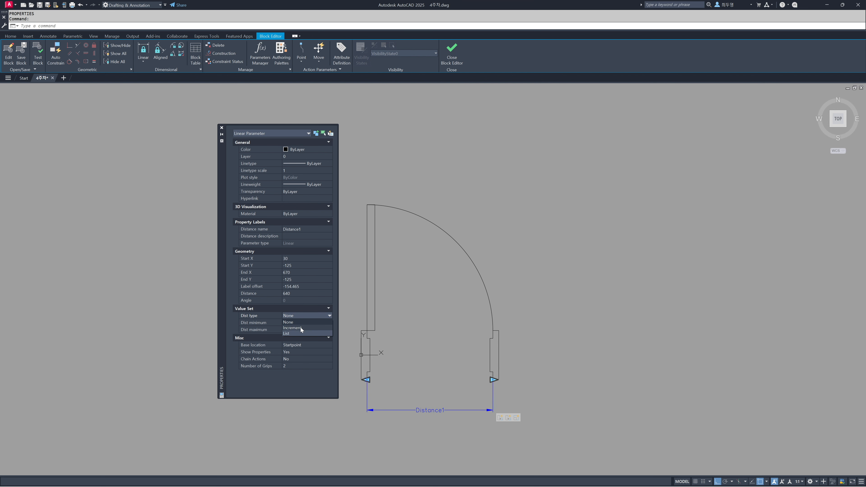
left_click(300, 323)
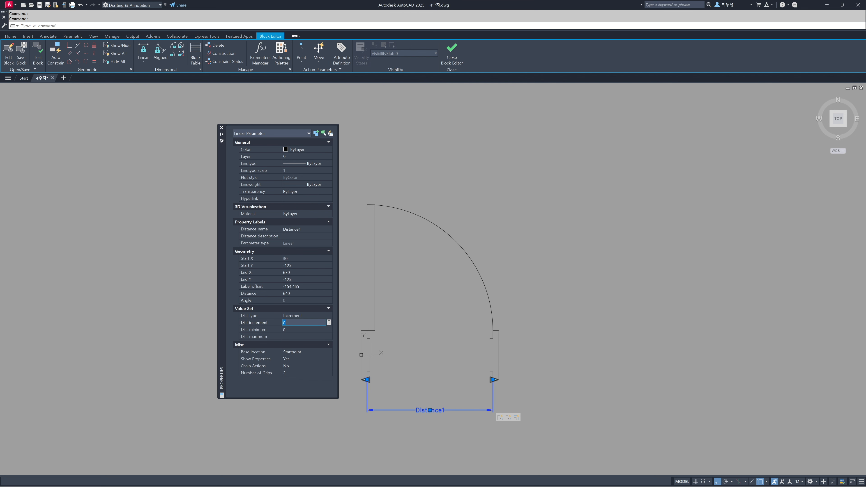
key("Tab")
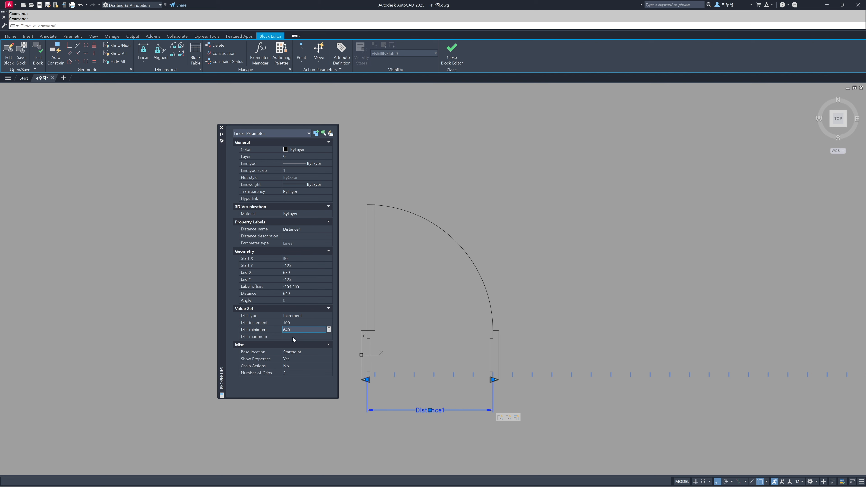
key("Tab")
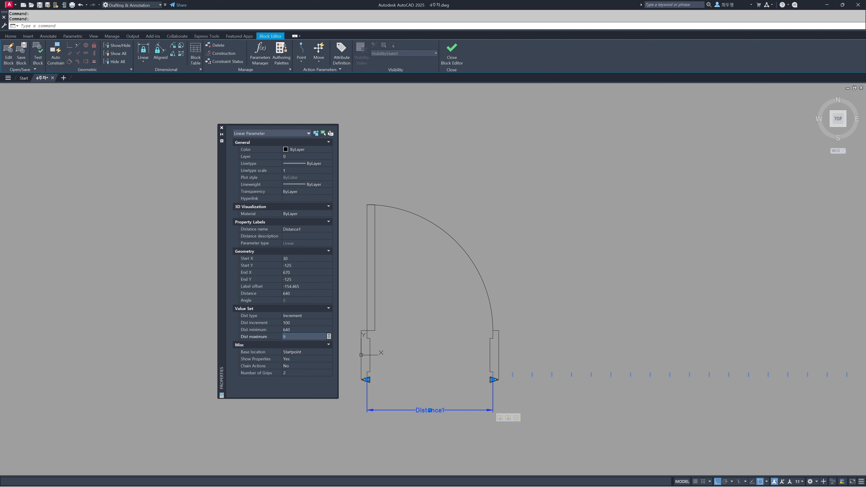
key("Return")
Set the linear parameter's number of grips to 1.
left_click(307, 373)
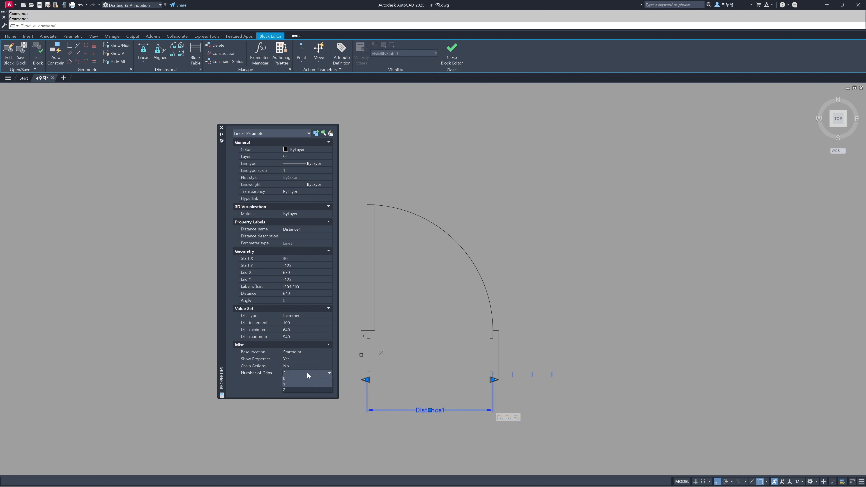
left_click(306, 373)
left_click(299, 384)
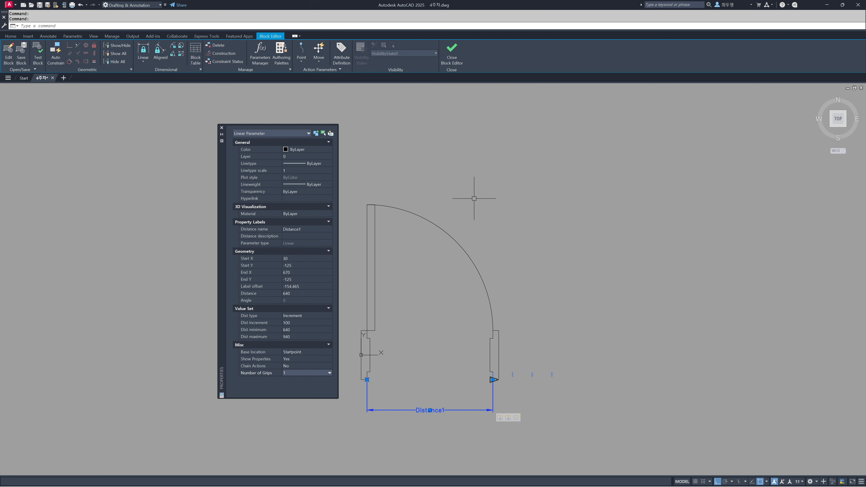
key("Escape")
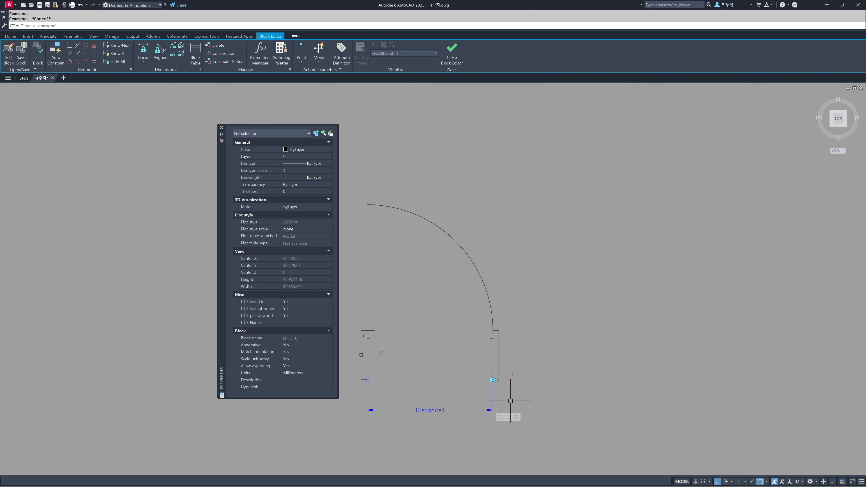
Set the angle offset of the door leaf's stretch action to 90.
left_click(499, 418)
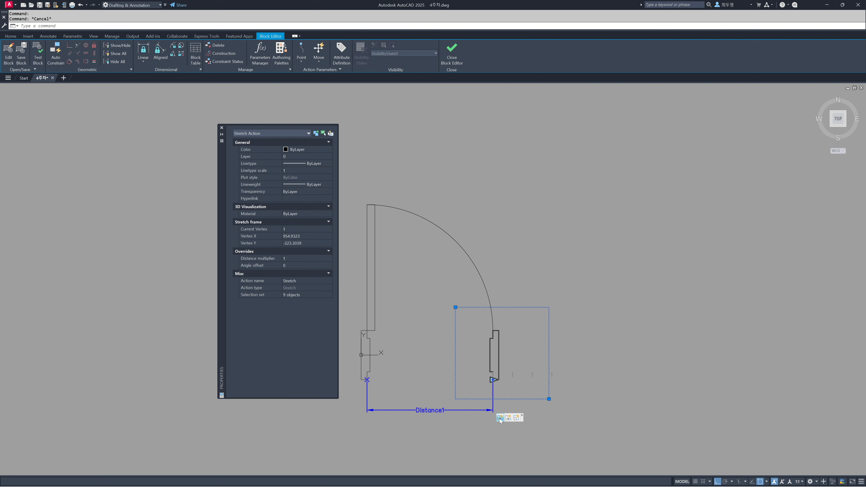
key("Escape")
left_click(508, 418)
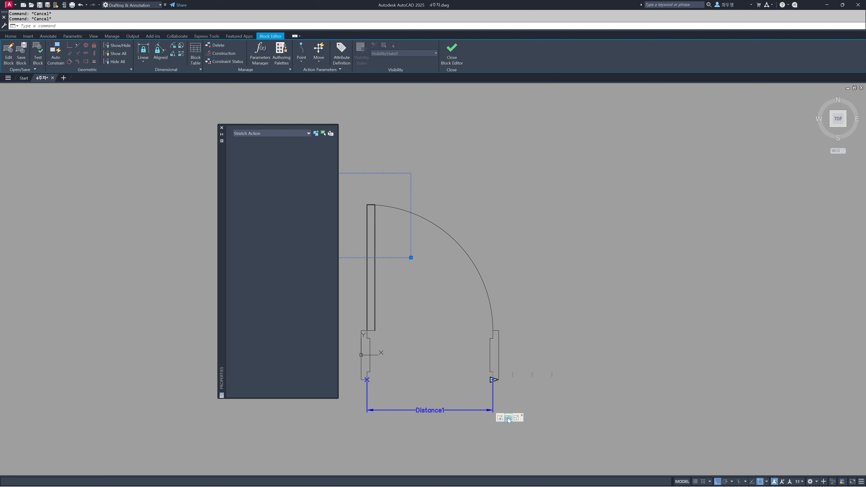
left_click(296, 265)
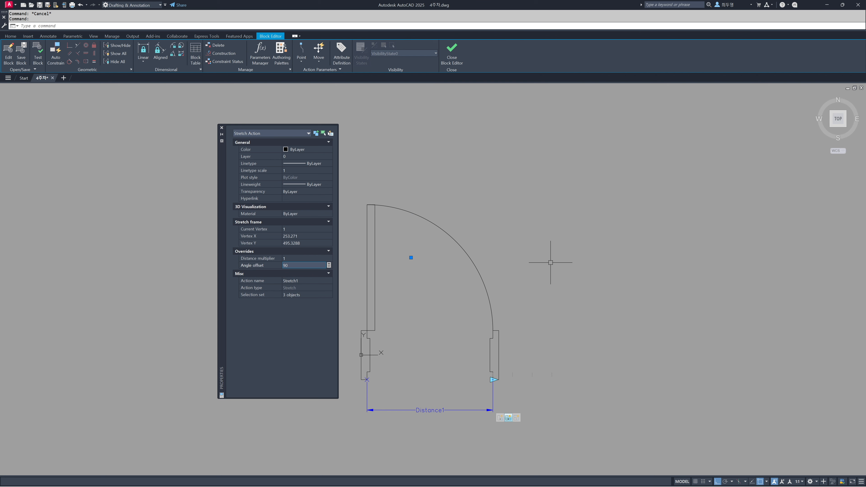
key("Escape")
Make the scale action's base type Independent and move its base point to the leaf's hinge corner on the left jamb.
left_click(516, 418)
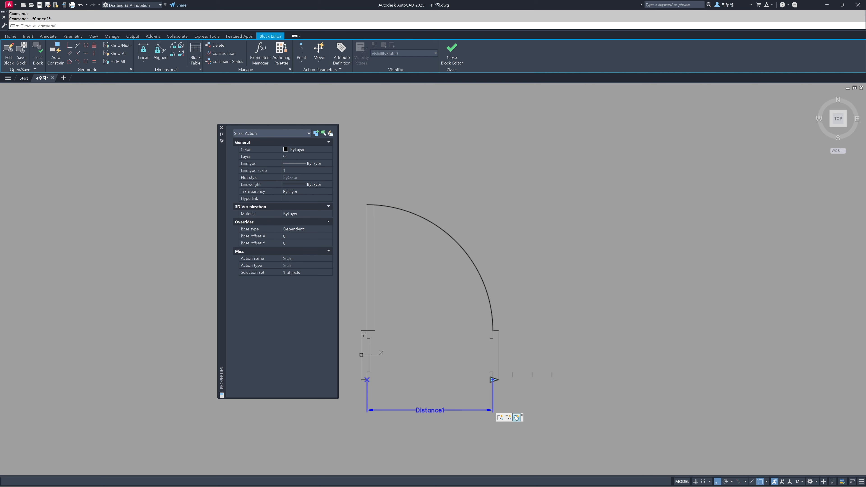
left_click(321, 230)
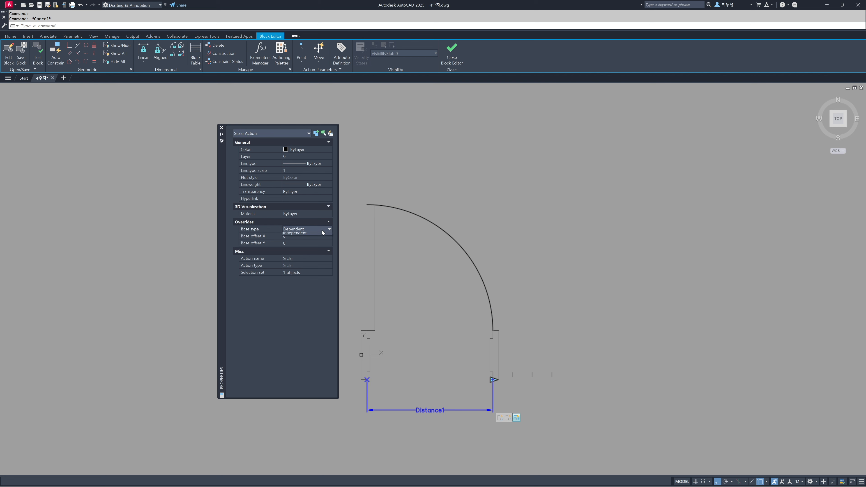
left_click(318, 240)
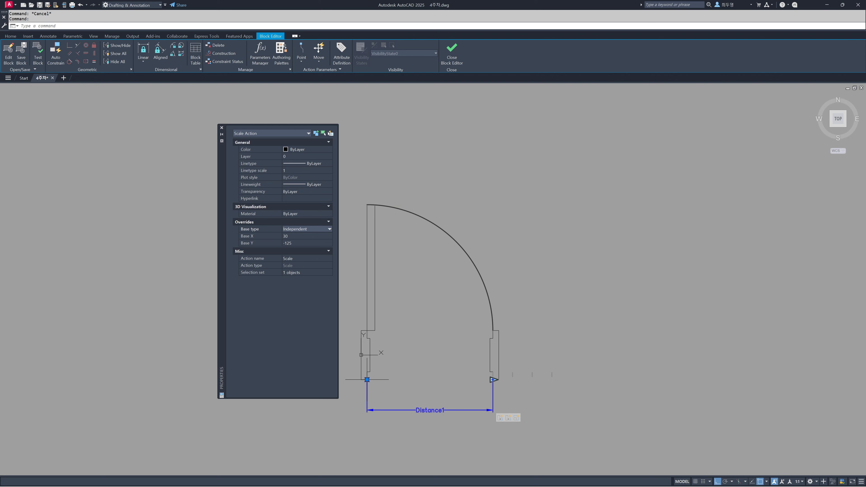
left_click(367, 379)
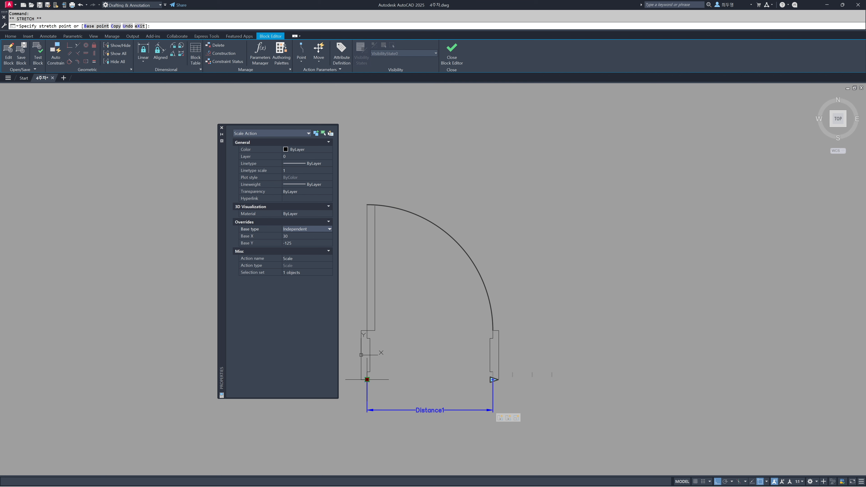
left_click(367, 330)
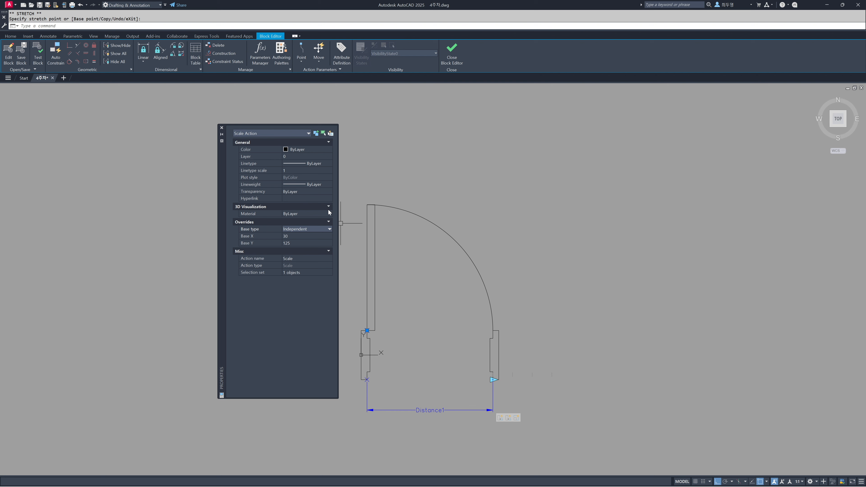
Close the properties and the block editor, saving the changes to D-HD-B.
left_click(222, 128)
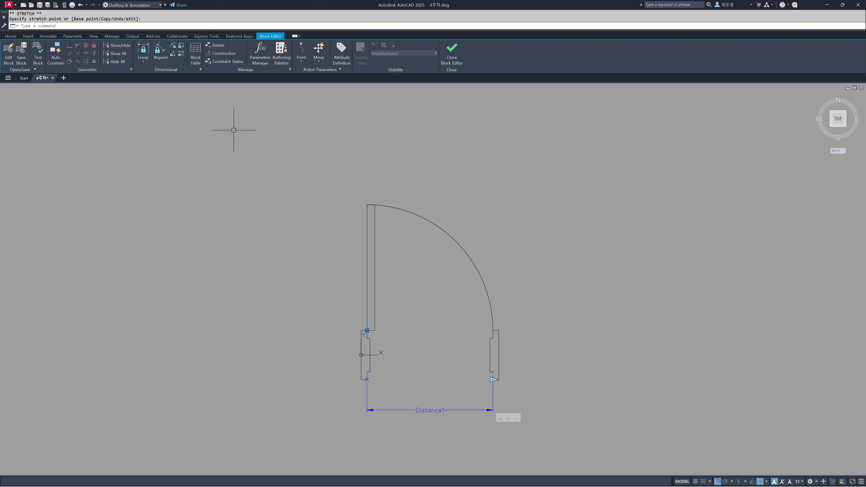
key("Escape")
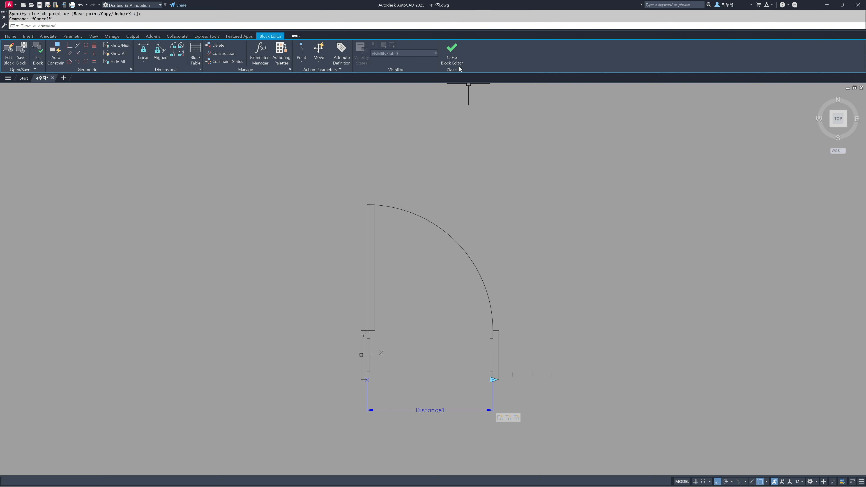
left_click(451, 57)
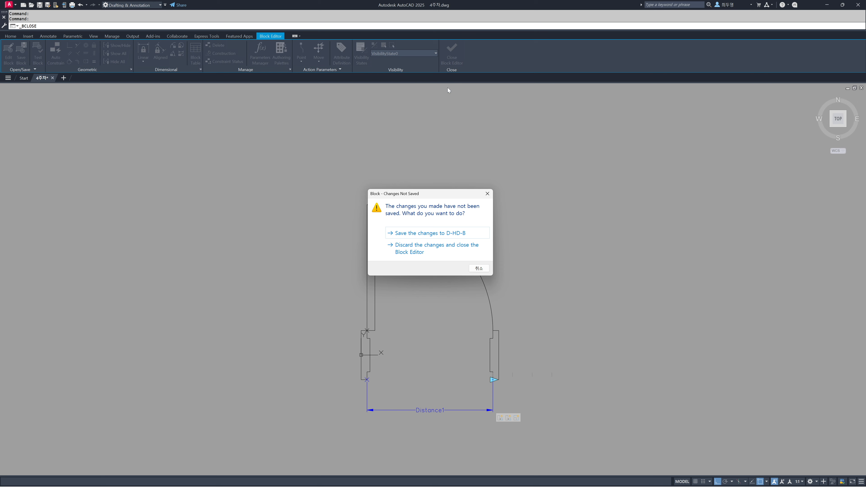
left_click(436, 233)
Test the D-HD-B door's width grip at several increments, finishing with the opening stretched to its maximum of 940 mm.
left_click(517, 335)
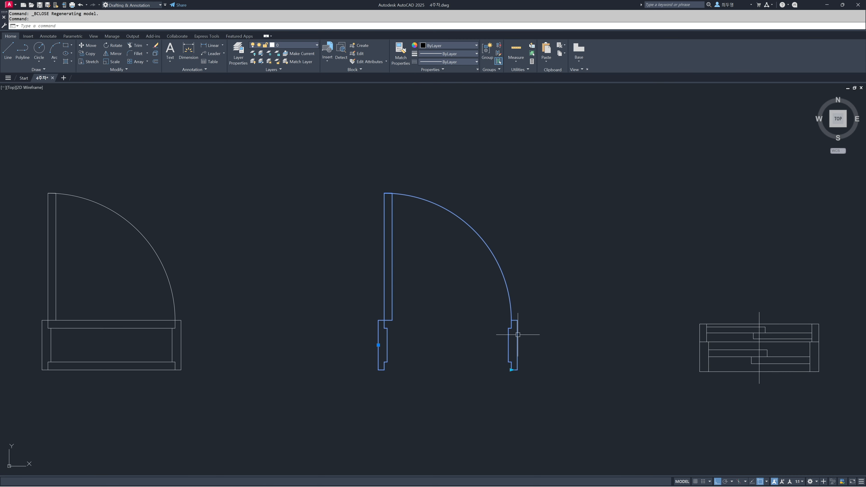
left_click(511, 369)
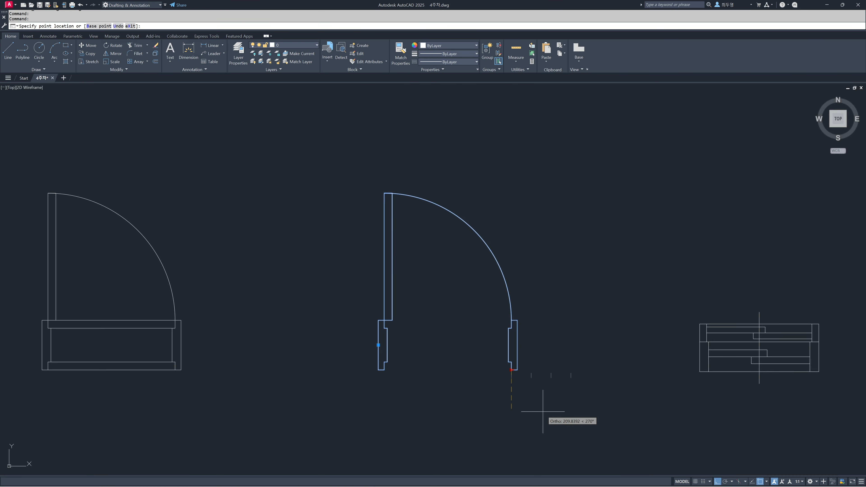
left_click(561, 406)
left_click(571, 370)
left_click(550, 368)
left_click(551, 370)
left_click(530, 361)
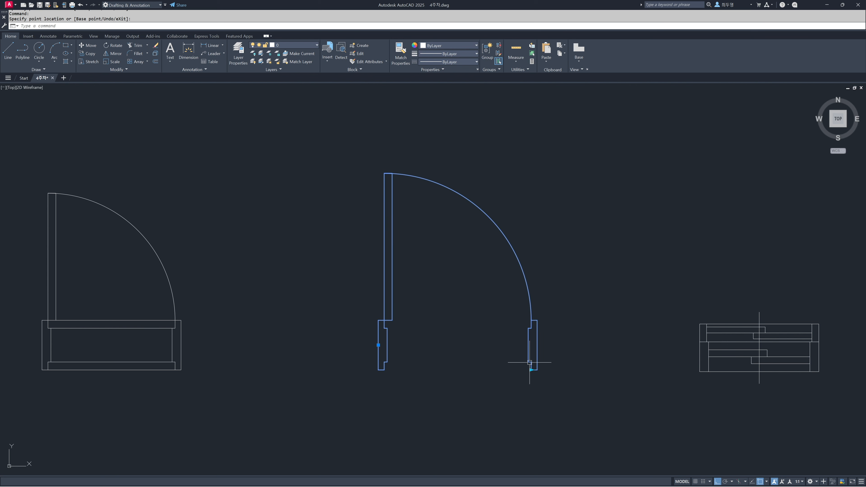
left_click(531, 369)
left_click(511, 369)
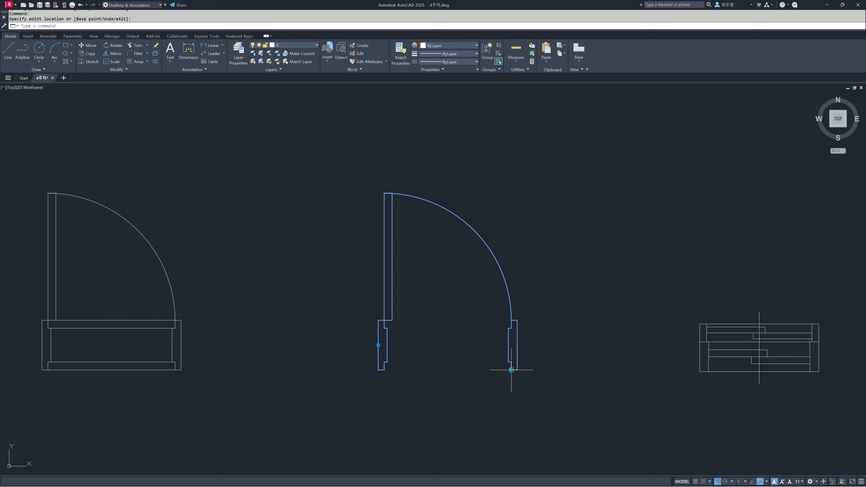
left_click(571, 371)
key("Escape")
key("Escape")
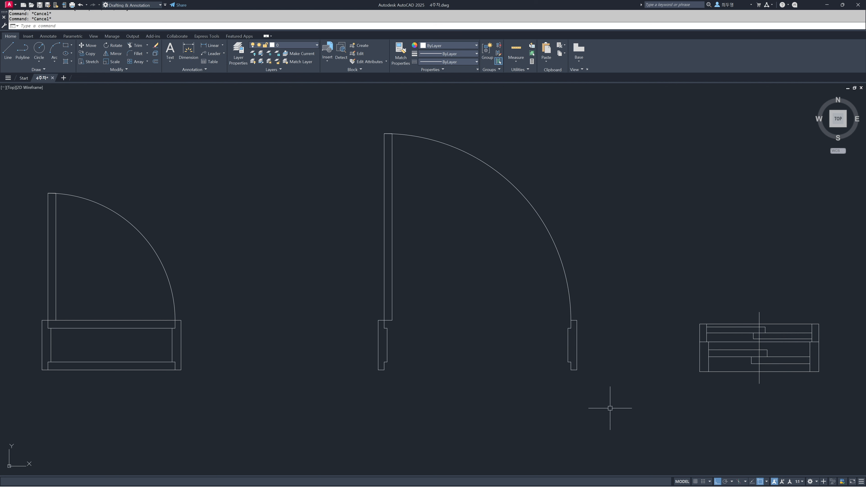
Measure the stretched door's overall width between the outer lower corners of the two jambs.
type("DI")
key("Return")
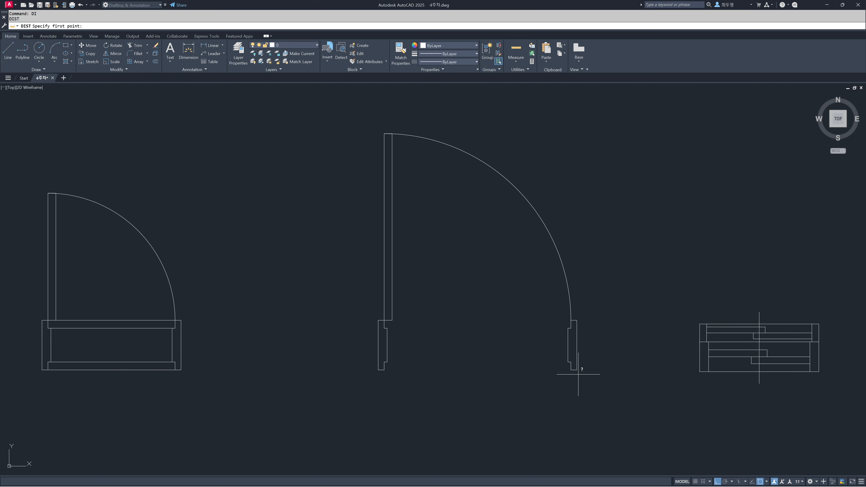
left_click(576, 370)
left_click(379, 369)
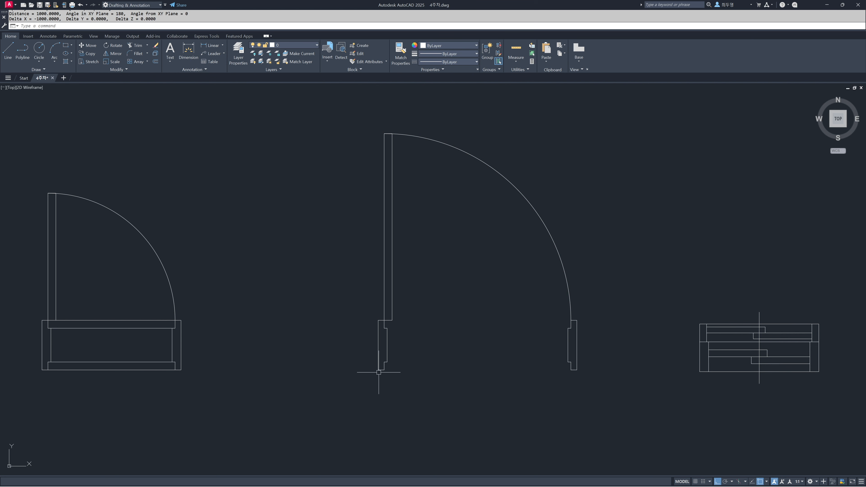
Resize the D-HD-B door to a narrower opening with its width grip and deselect it.
left_click(568, 344)
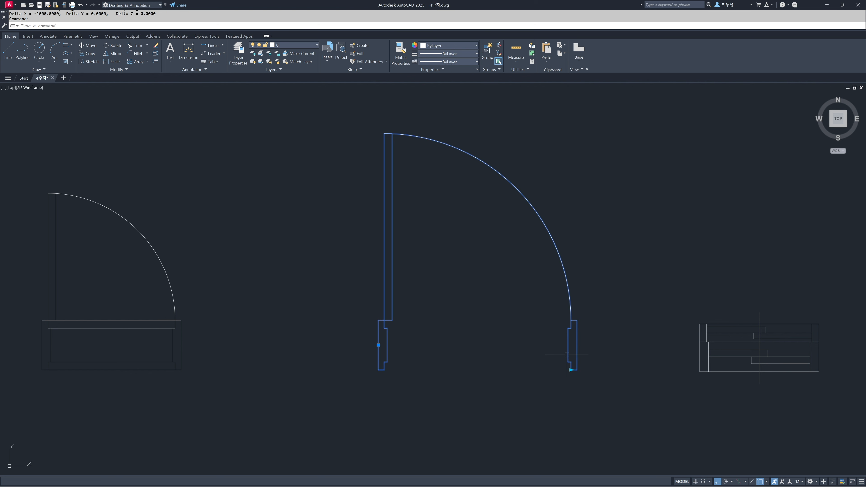
left_click(571, 370)
left_click(488, 404)
key("Escape")
Start a block definition named WD-DSD-A with its base point at the sliding window's lower-left outer corner.
mouse_move(799, 364)
middle_mouse_down()
mouse_move(619, 320)
mouse_move(483, 320)
mouse_move(506, 295)
middle_mouse_up()
scroll(468, 313, "up", 2)
scroll(468, 313, "up", 2)
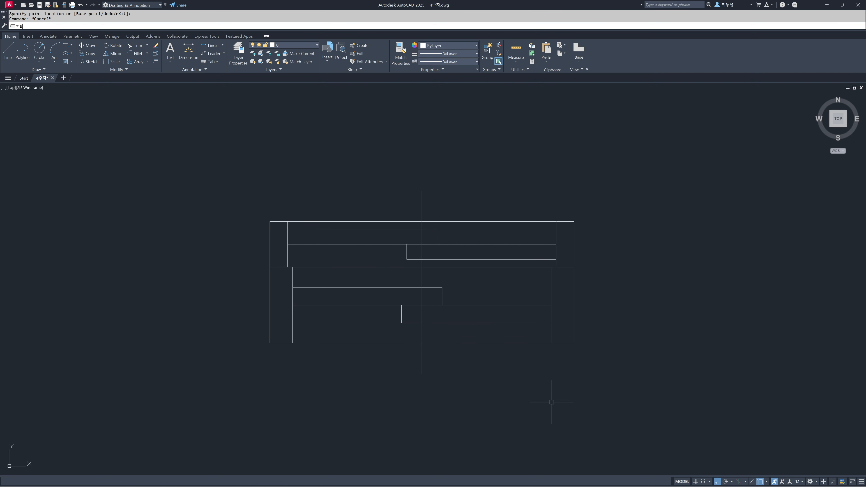
key("Return")
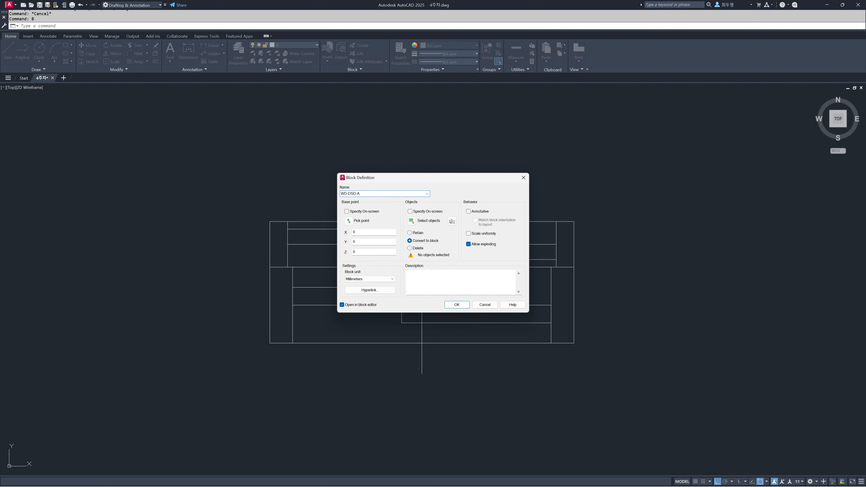
left_click(349, 221)
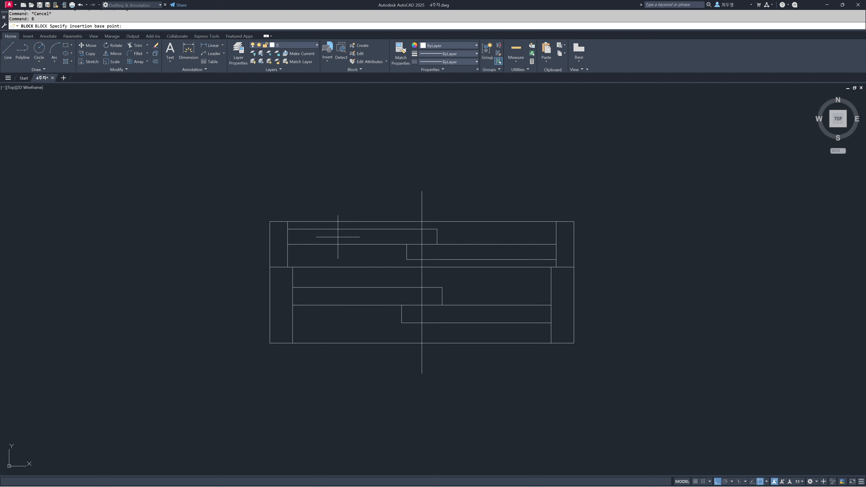
left_click(269, 343)
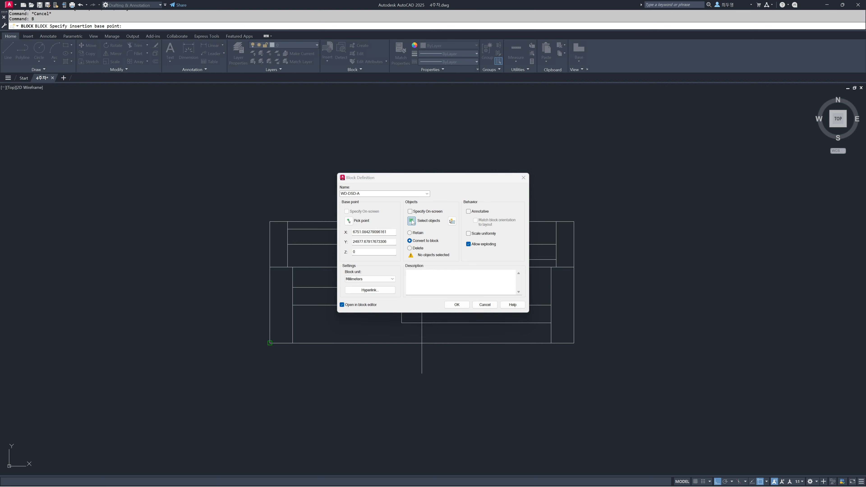
Select all of the sliding window's geometry, convert it to the WD-DSD-A block and open it in the block editor.
left_click(412, 220)
left_click(209, 159)
left_click(663, 435)
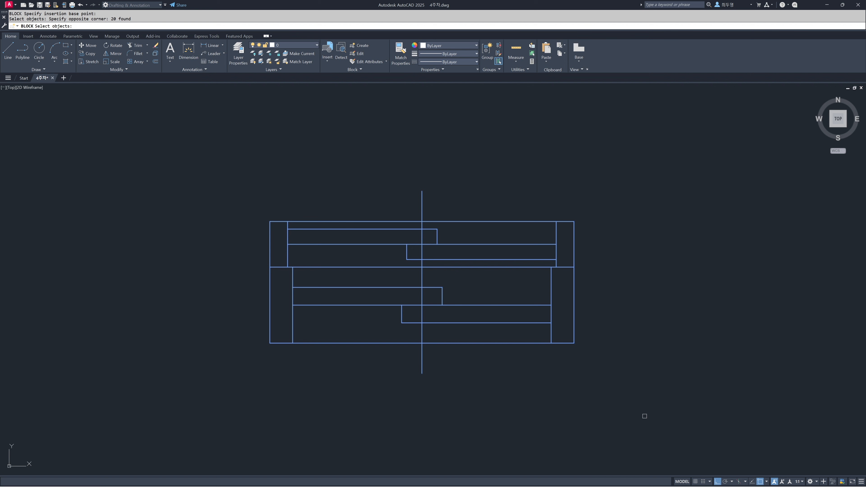
key("Return")
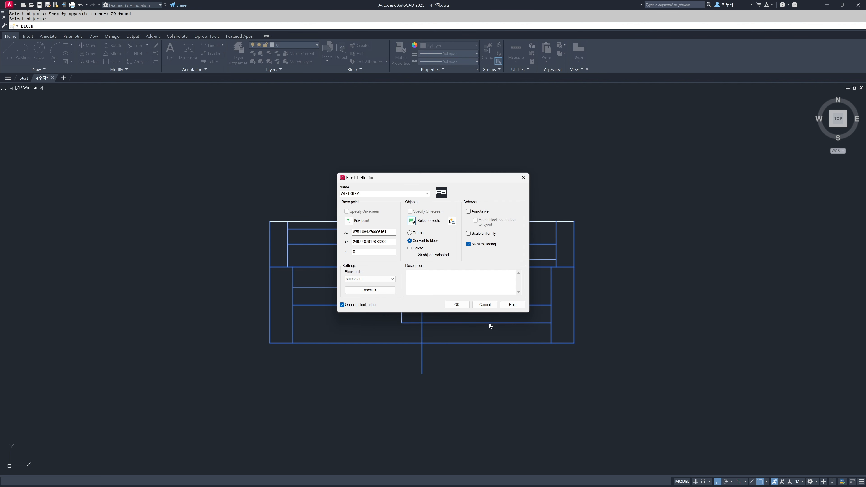
left_click(466, 306)
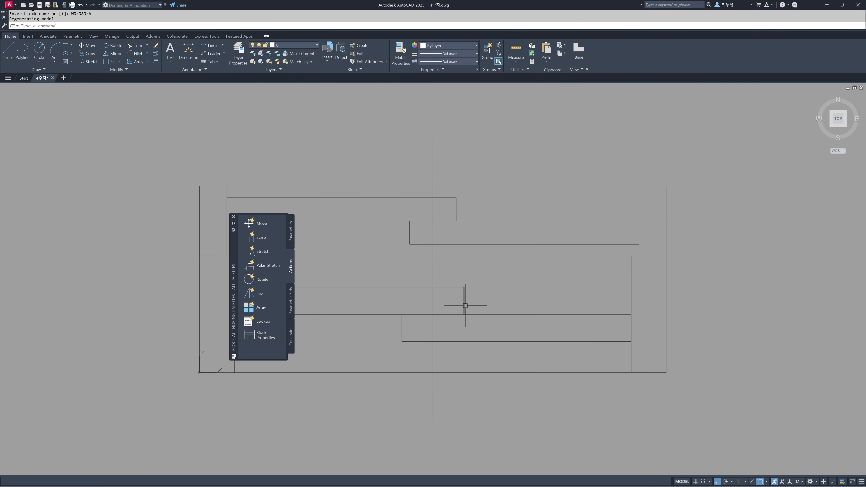
Add a linear parameter along the window's bottom edge, from the lower-left to the lower-right outer corner, with its label below the frame.
left_click_drag(235, 286, 95, 278)
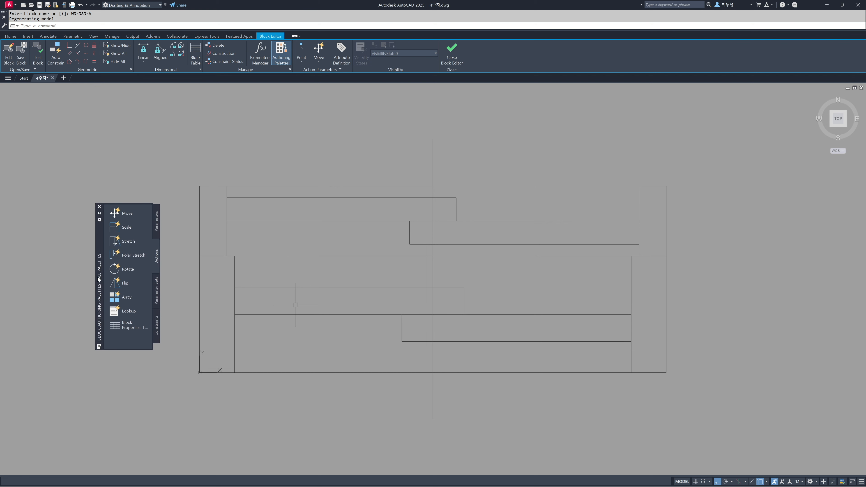
scroll(462, 282, "down", 1)
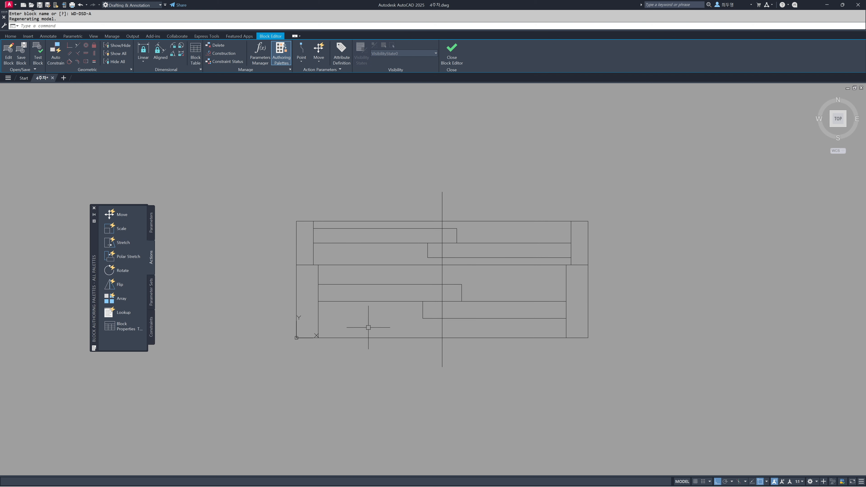
left_click(152, 229)
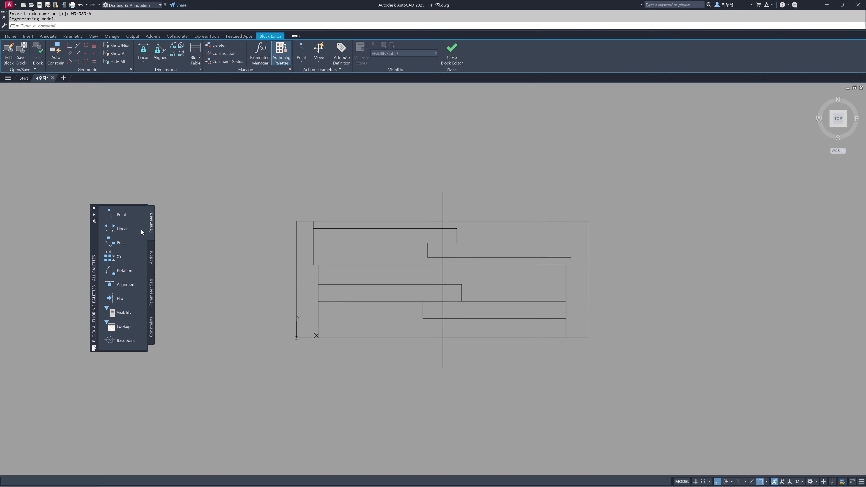
left_click(120, 229)
left_click(296, 338)
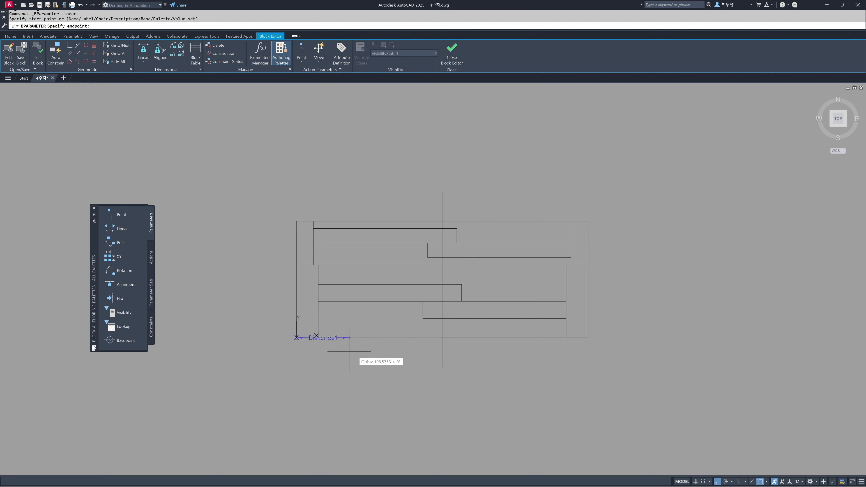
left_click(588, 338)
left_click(587, 405)
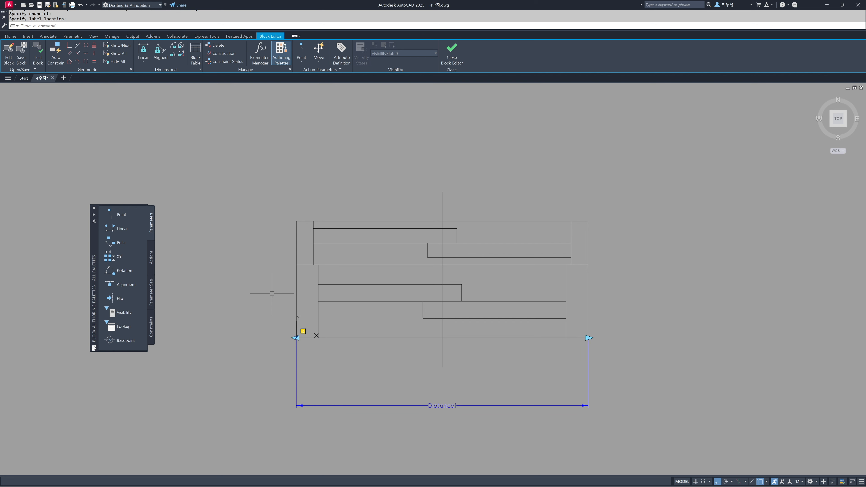
Add a stretch action to the linear parameter's right end point, framing the window's right part and acting on the objects crossing it.
left_click(152, 260)
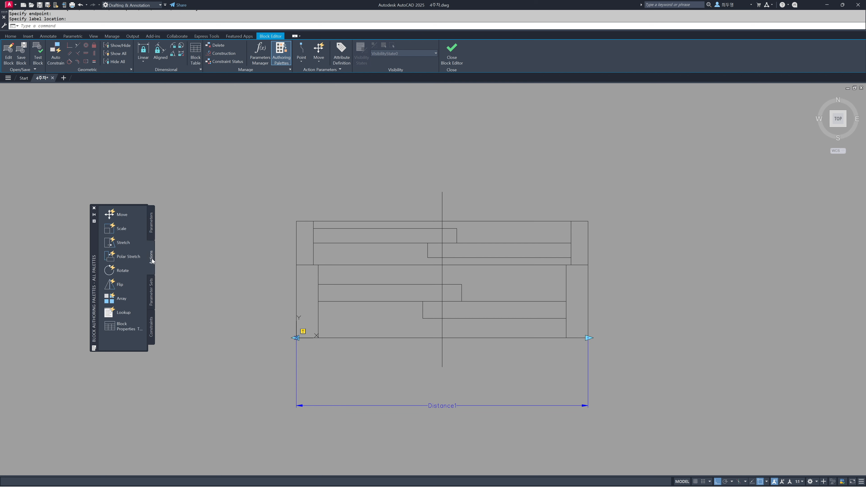
left_click(108, 243)
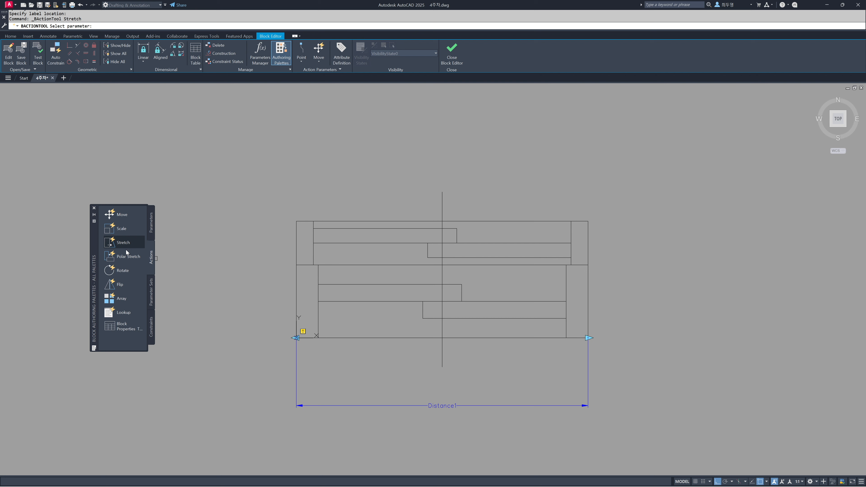
left_click(489, 405)
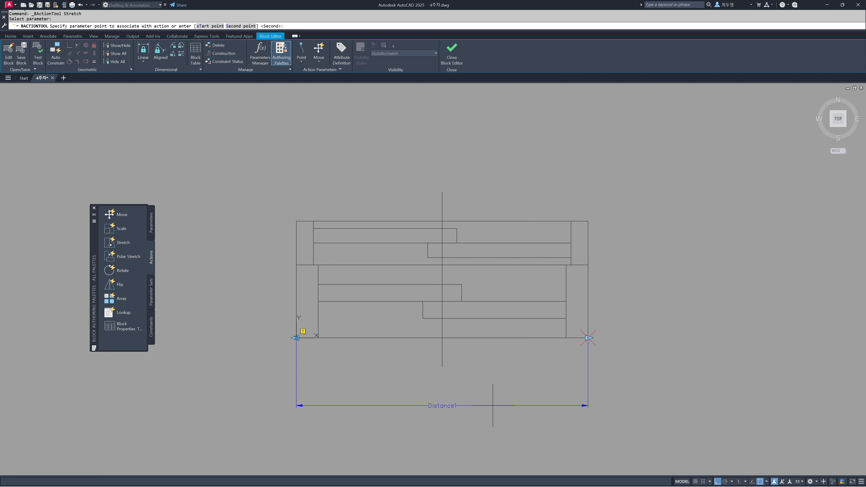
left_click(588, 337)
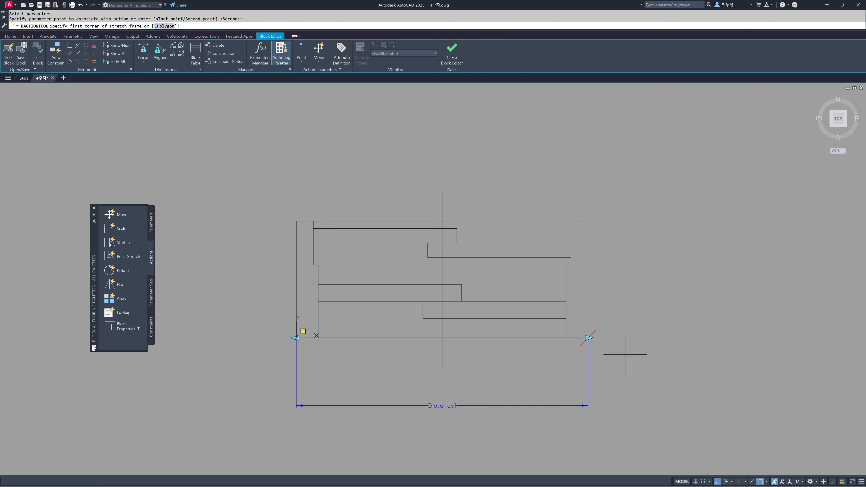
left_click(651, 377)
left_click(516, 198)
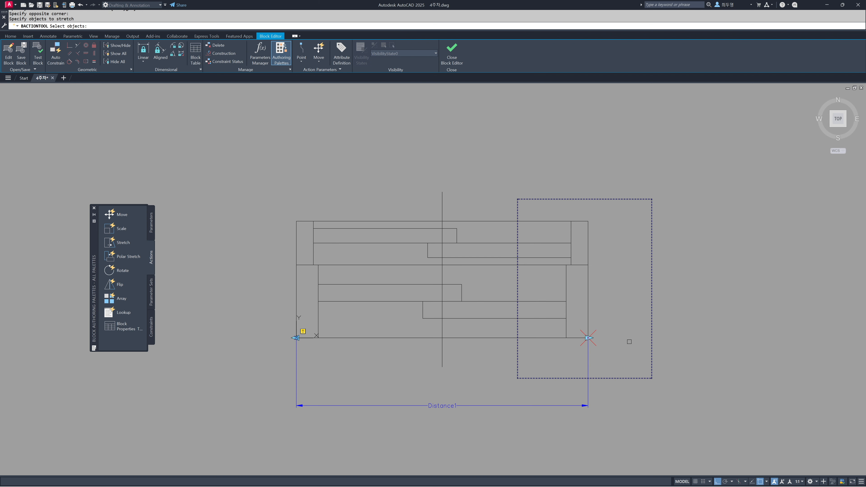
left_click(631, 360)
left_click(536, 212)
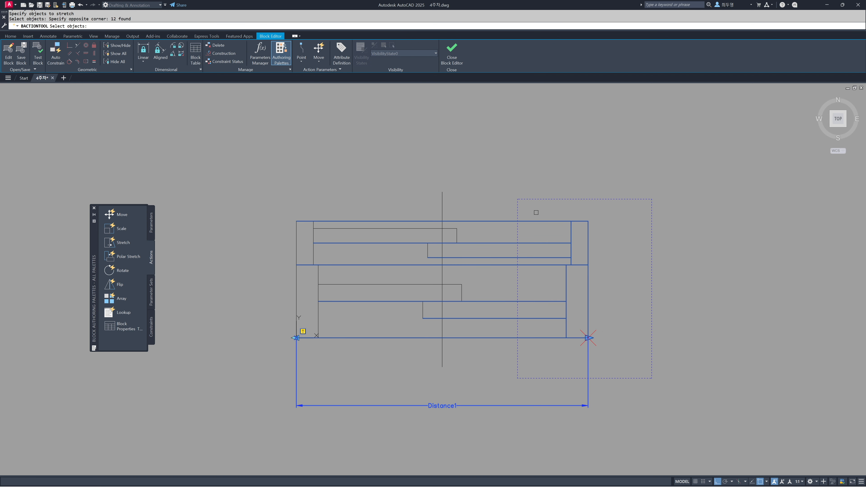
key("Return")
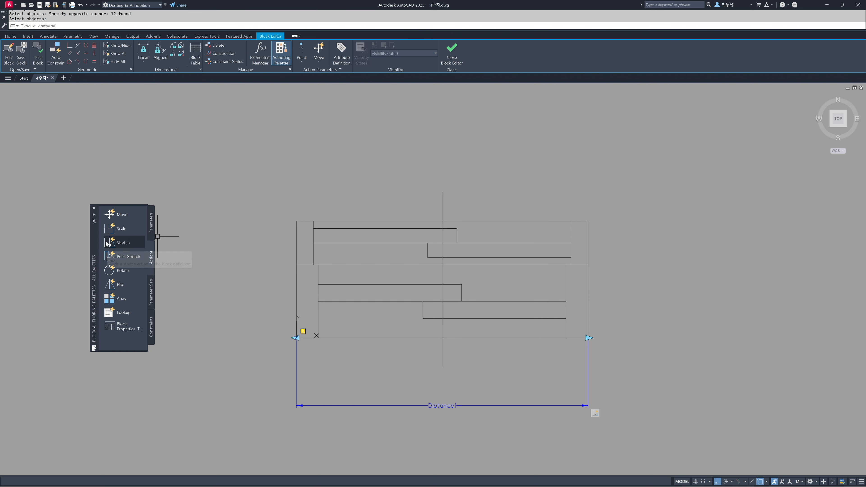
Add a second stretch action at the parameter's right end point, framing the middle and acting on the centre line and overlapping sash ends, excluding full-width lines.
left_click(118, 243)
left_click(472, 406)
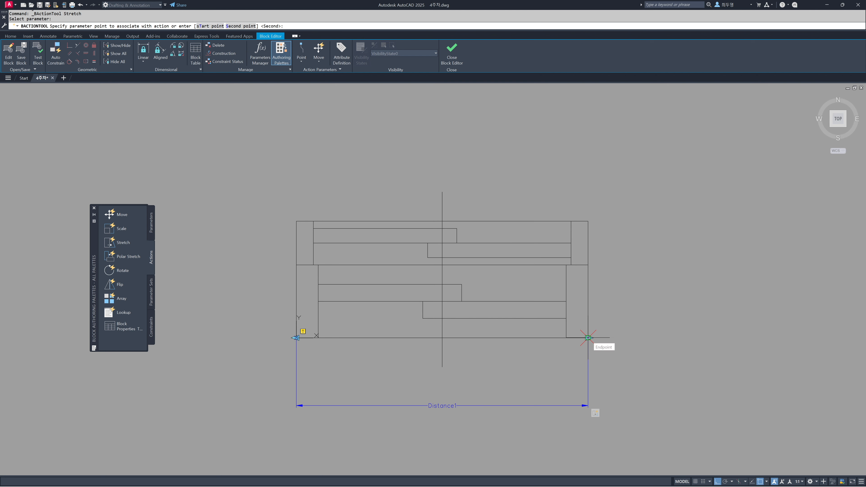
left_click(588, 338)
left_click(515, 386)
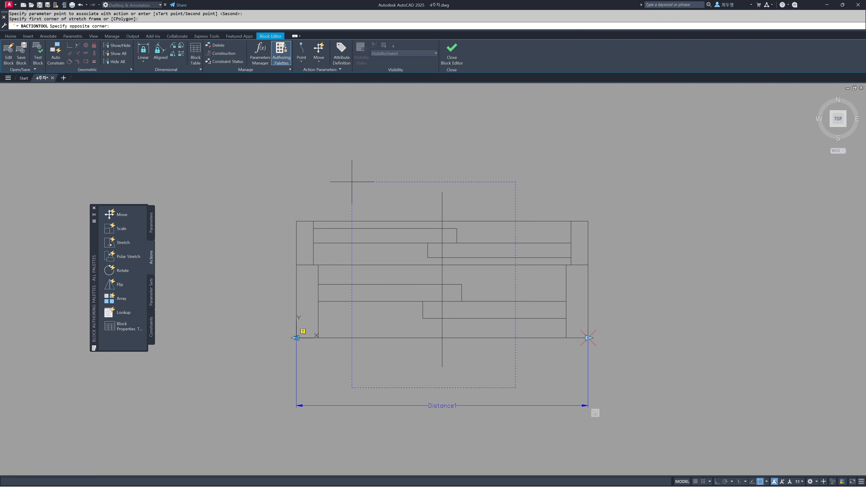
left_click(352, 177)
left_click(490, 376)
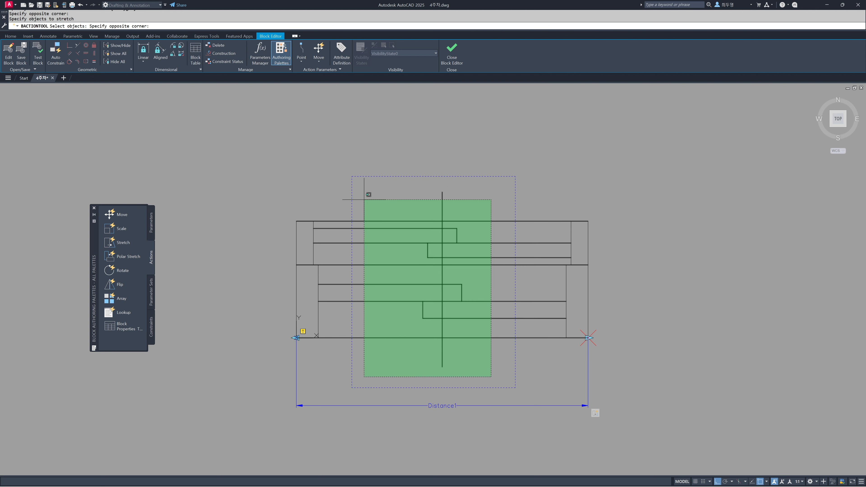
left_click(364, 180)
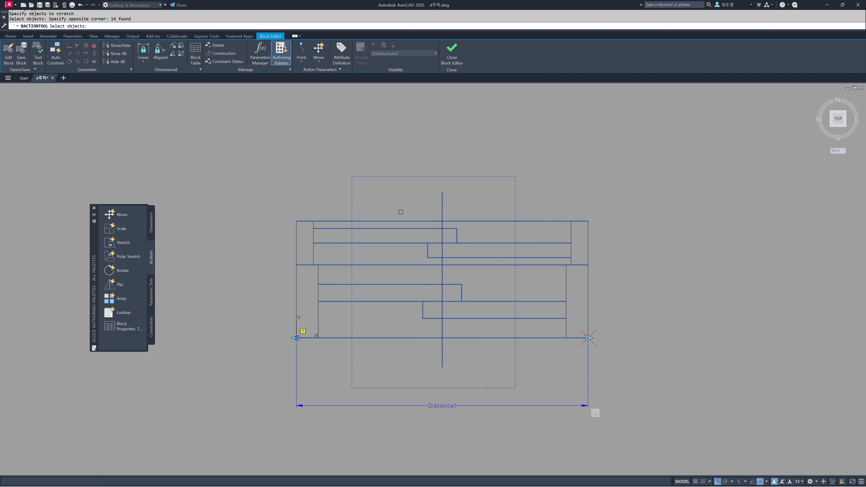
left_click(406, 221, "shift")
left_click(418, 242, "shift")
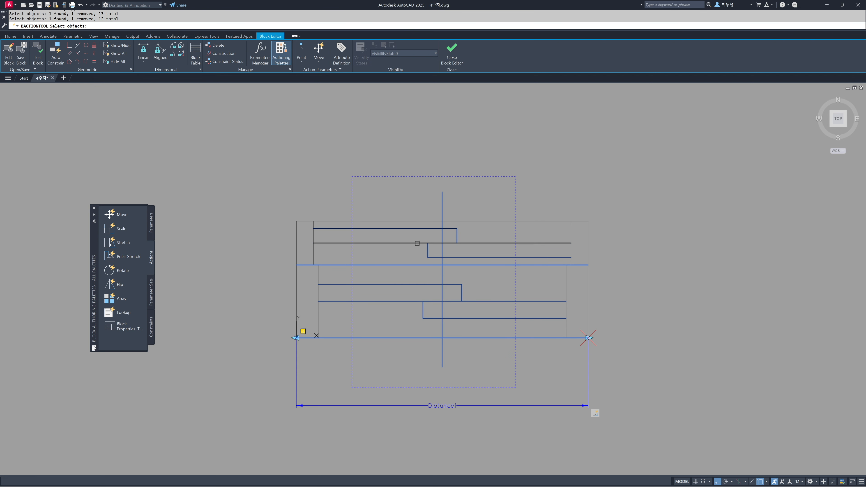
left_click(416, 265, "shift")
left_click(411, 301, "shift")
left_click(416, 338, "shift")
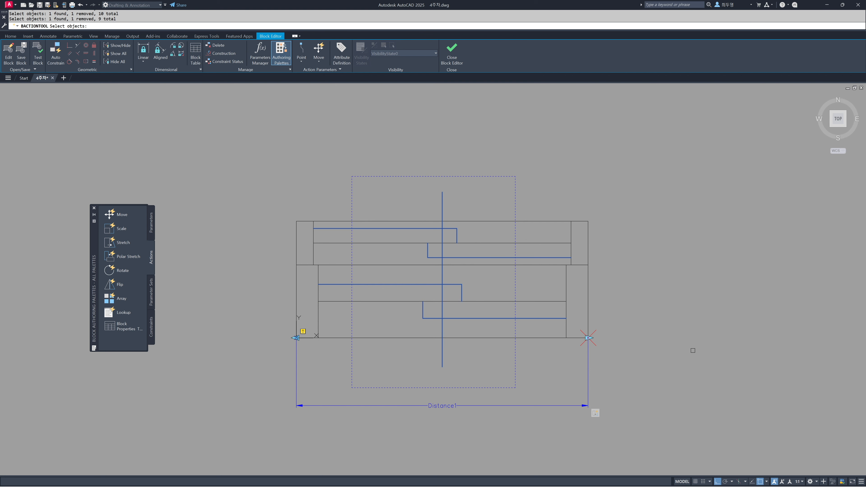
key("Return")
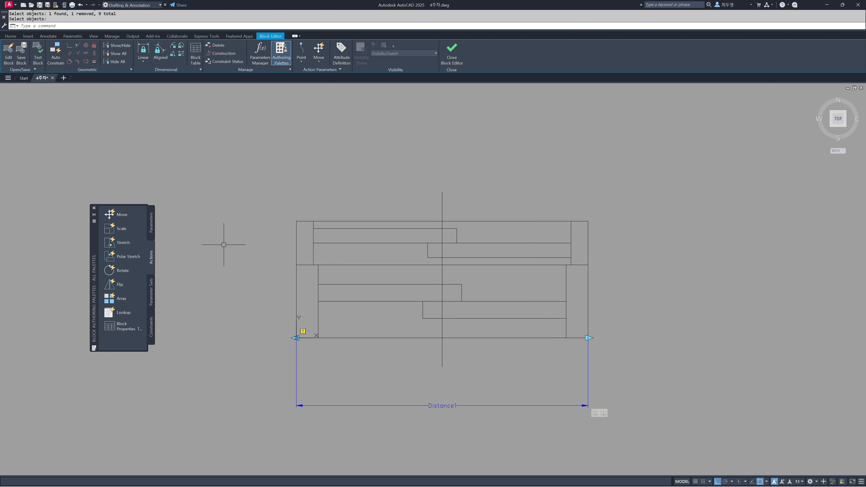
Close the authoring palettes, show the linear parameter's properties and set its distance type to Increment.
left_click(94, 209)
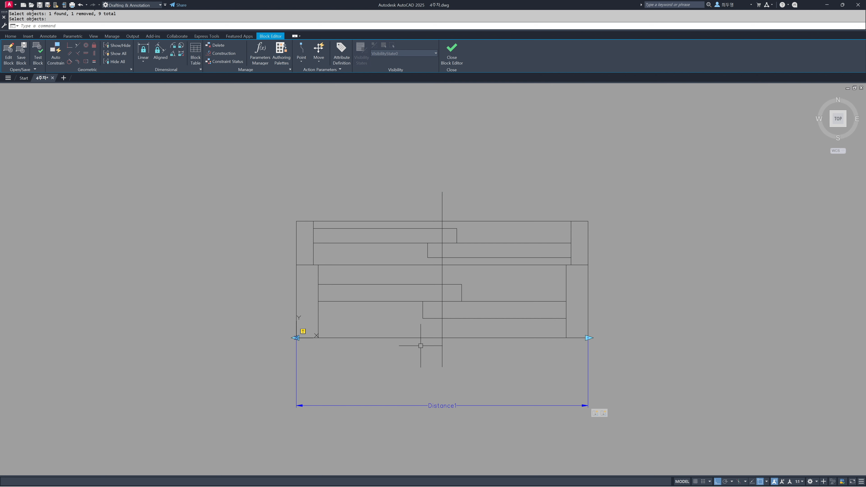
type("PR")
key("Return")
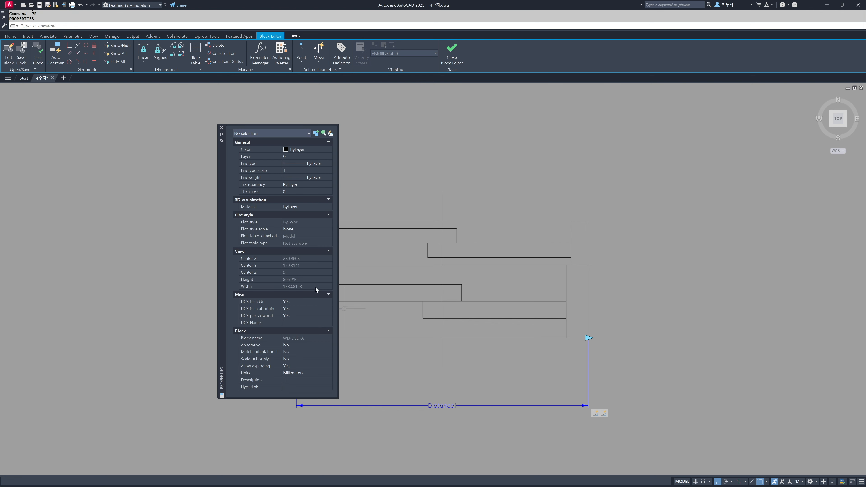
left_click_drag(222, 203, 148, 216)
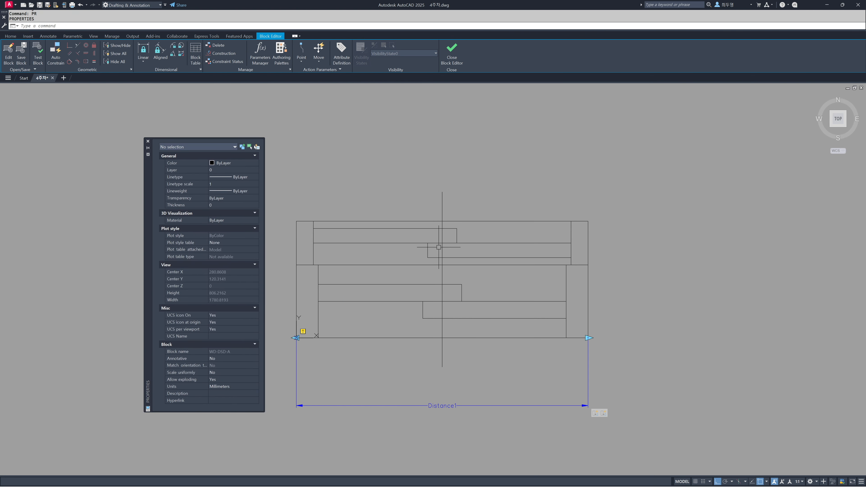
scroll(448, 248, "down", 2)
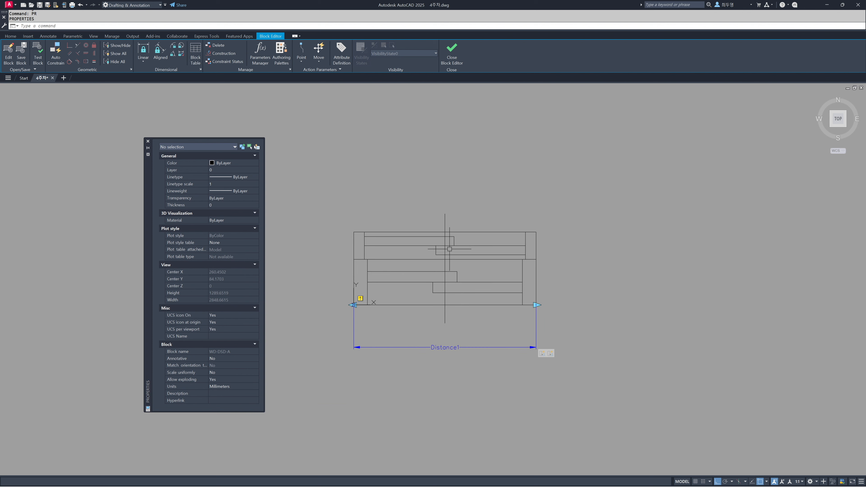
left_click(416, 347)
left_click(234, 329)
left_click(234, 341)
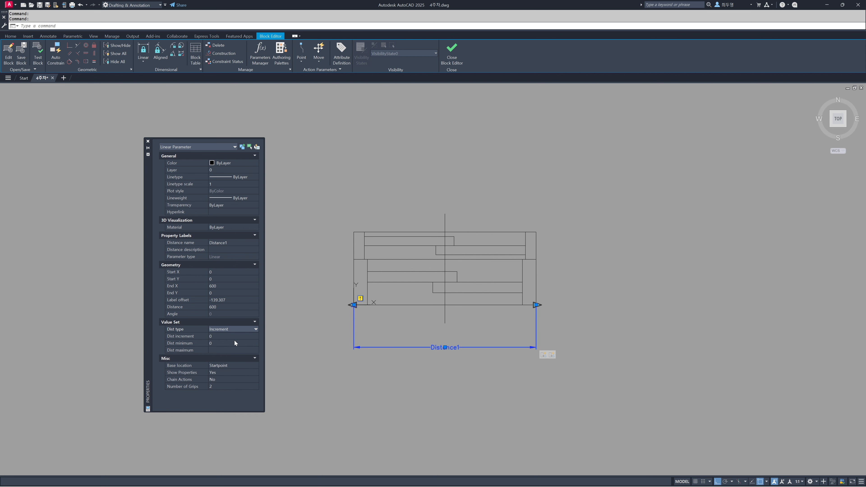
Set the linear parameter's distance increment to 100, minimum to 600 and maximum to 3000.
left_click(230, 337)
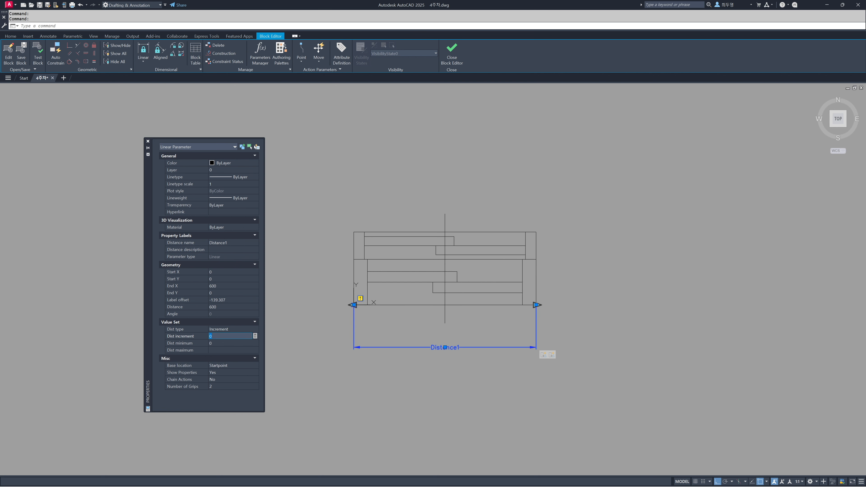
left_click(231, 343)
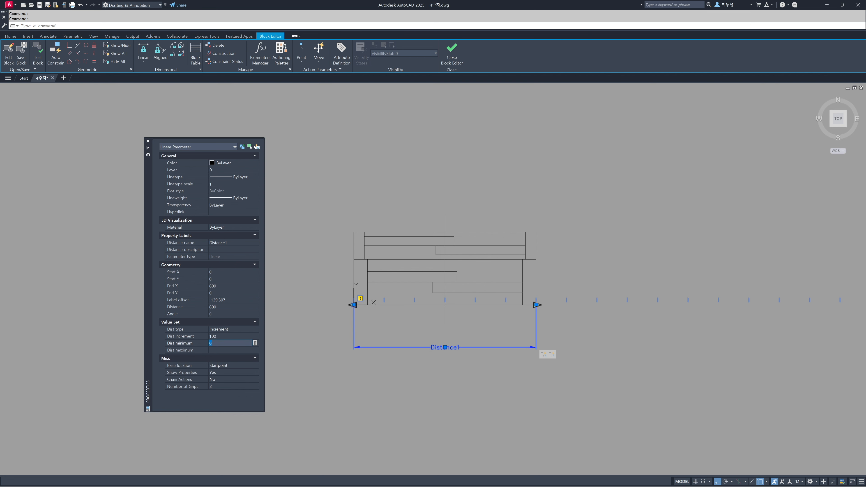
left_click(224, 350)
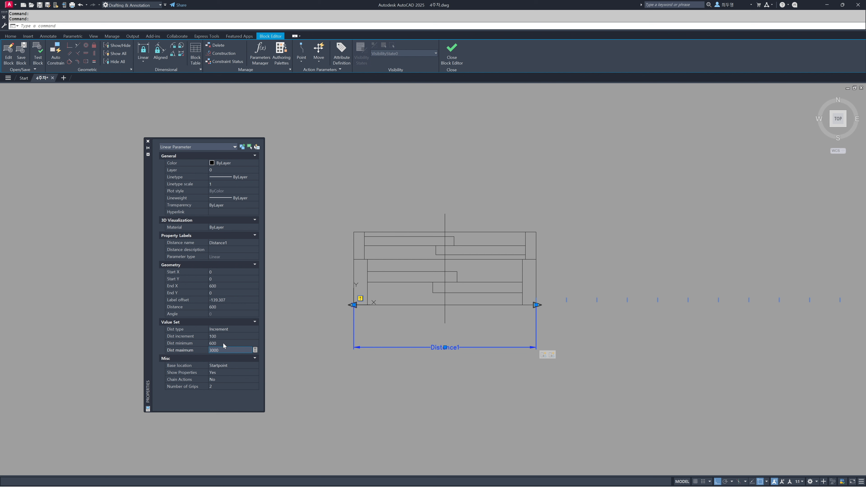
Set the linear parameter's number of grips to 1 and deselect it.
left_click(228, 386)
left_click(228, 386)
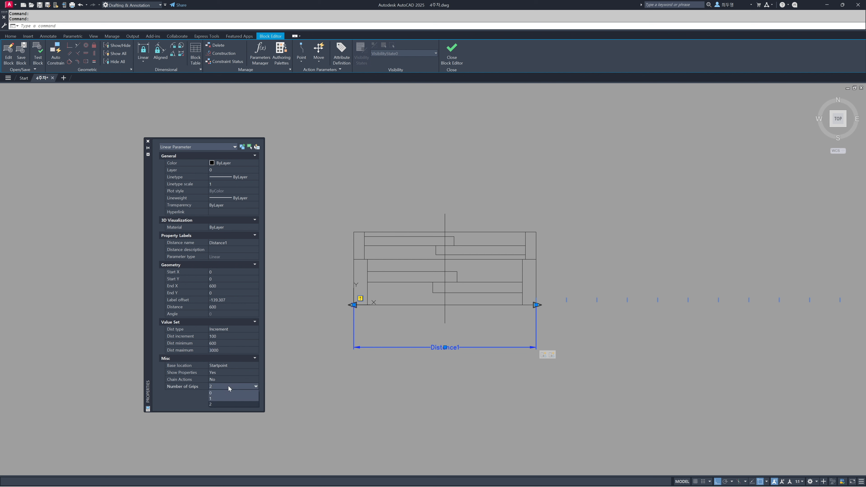
left_click(228, 399)
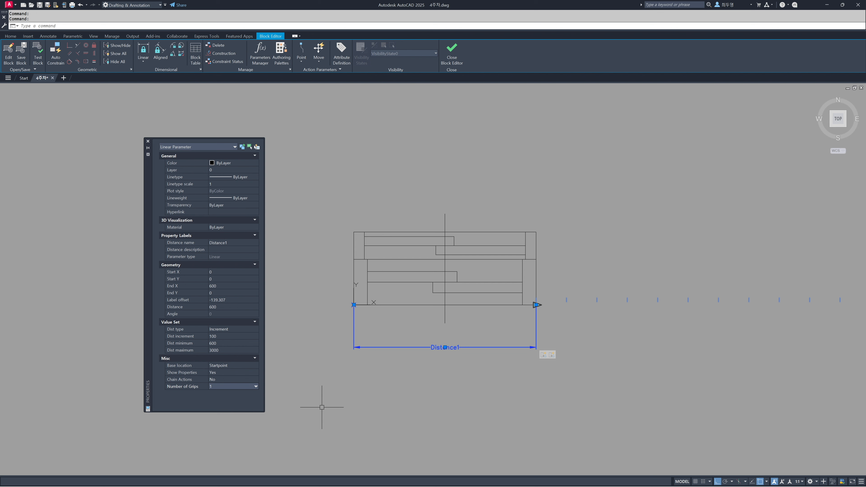
key("Escape")
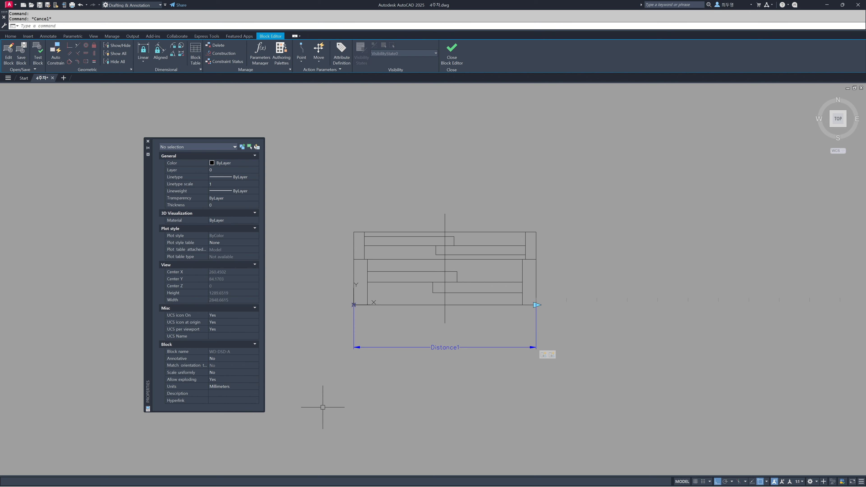
Review both stretch actions and set the distance multiplier of the one framing the window's middle to 0.5.
left_click(543, 355)
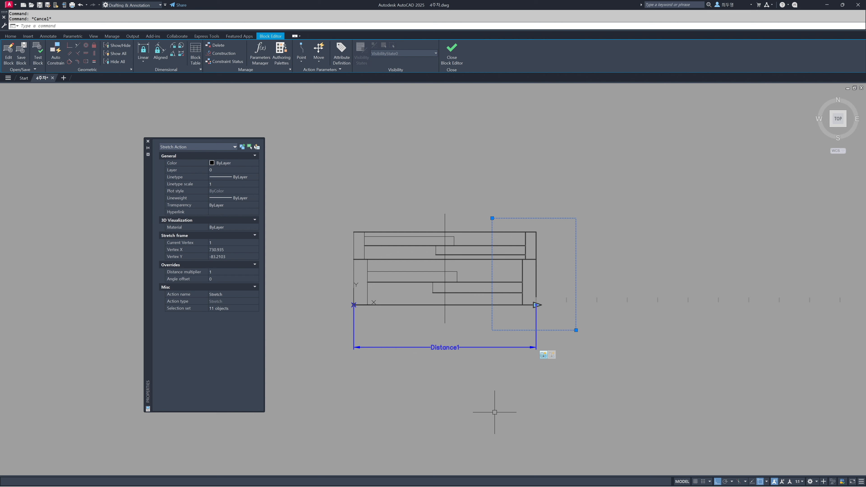
key("Escape")
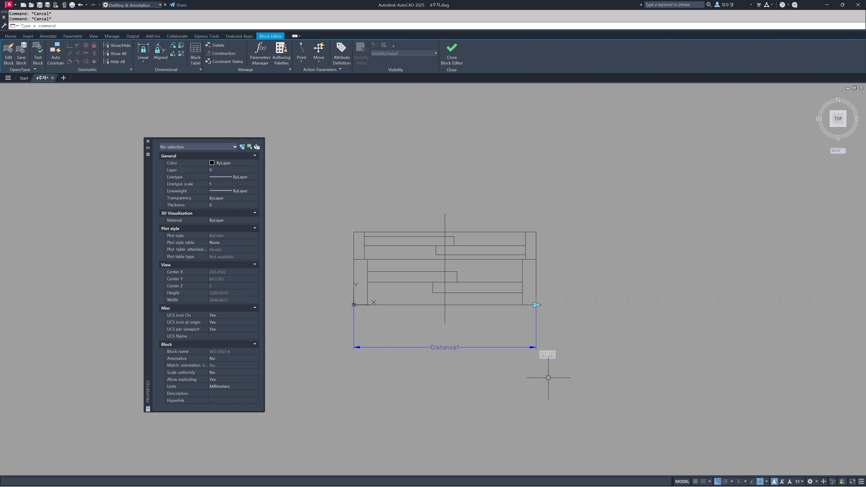
left_click(551, 355)
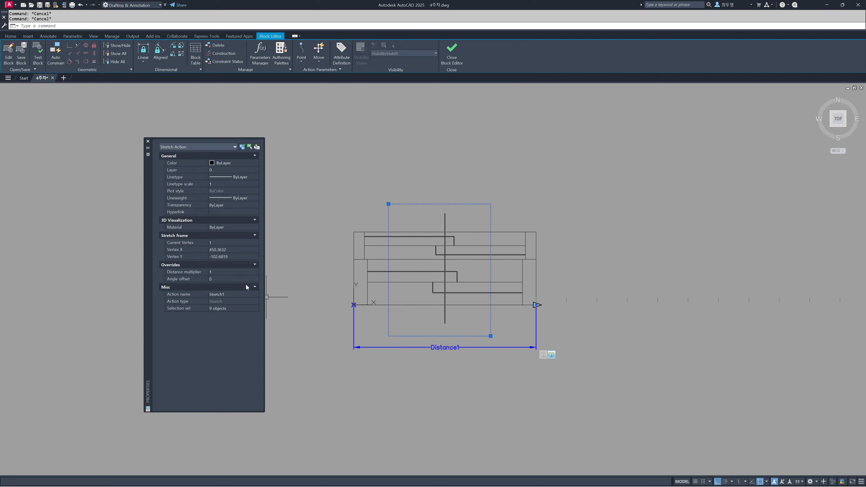
left_click(227, 274)
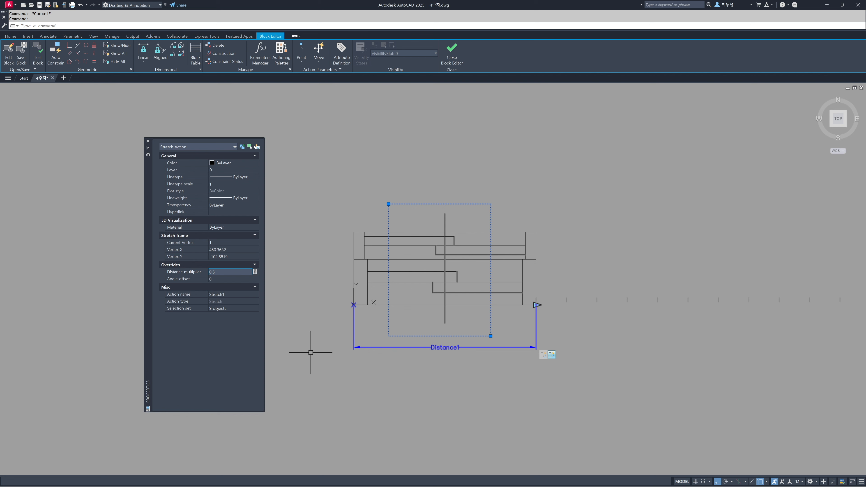
key("Escape")
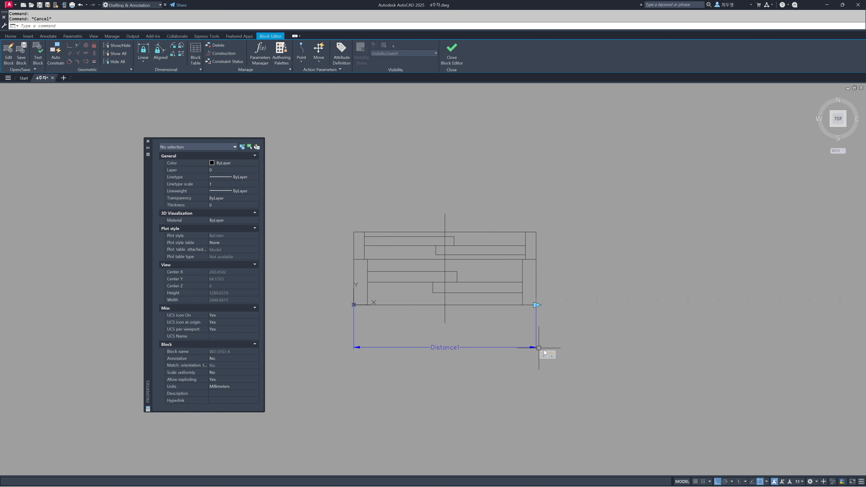
left_click(552, 355)
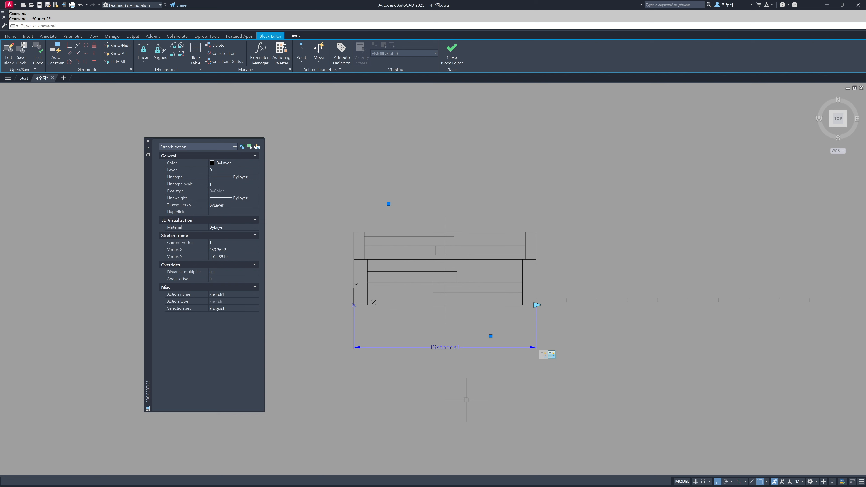
key("Escape")
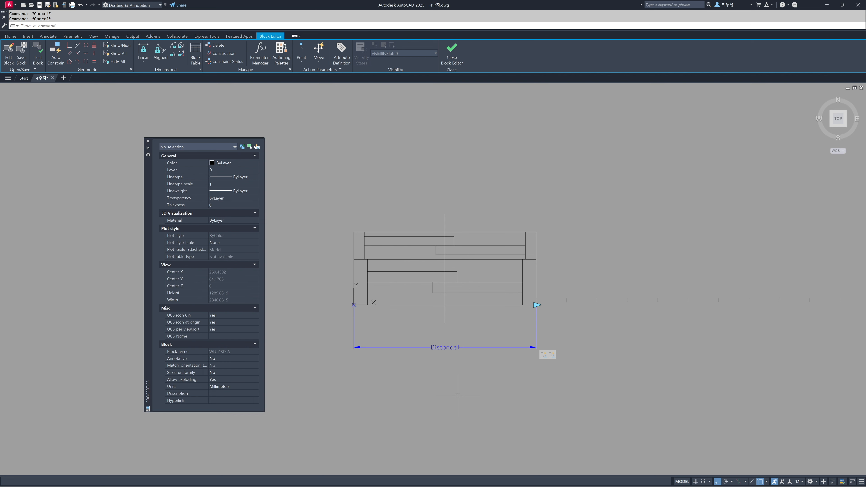
Close the properties and leave the block editor, saving the changes to WD-DSD-A.
left_click(148, 141)
left_click(449, 58)
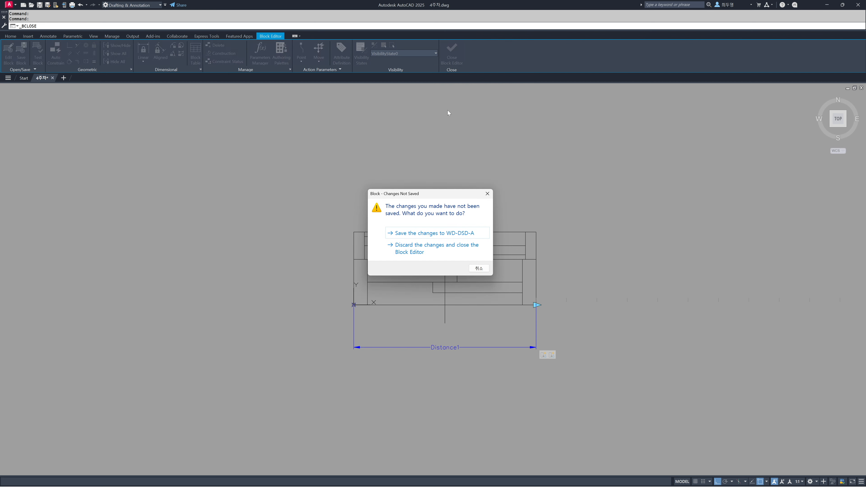
left_click(440, 233)
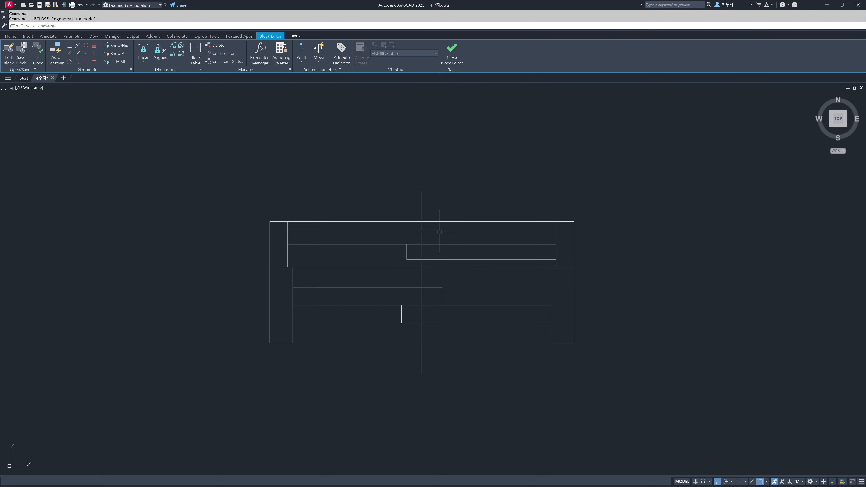
Test the sliding window block by stretching its right grip to several widths, ending at the 3000 mm maximum.
scroll(432, 284, "down", 4)
left_click(428, 294)
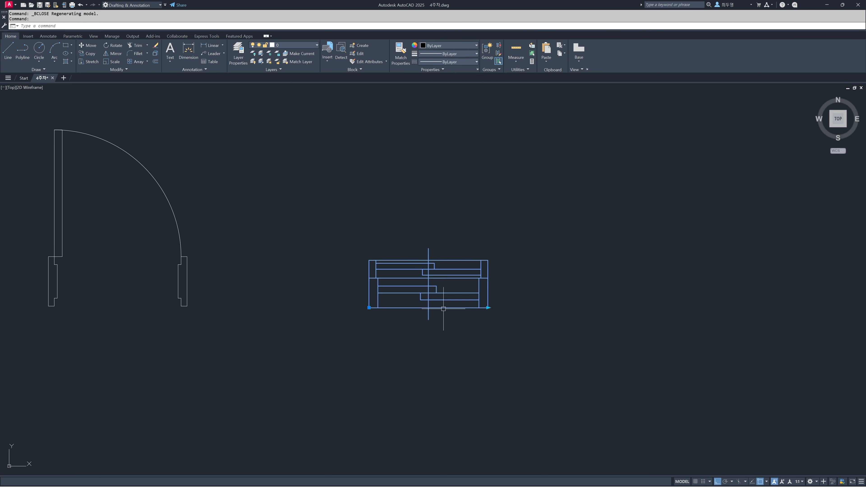
left_click(487, 308)
middle_click_drag(699, 339, 416, 347)
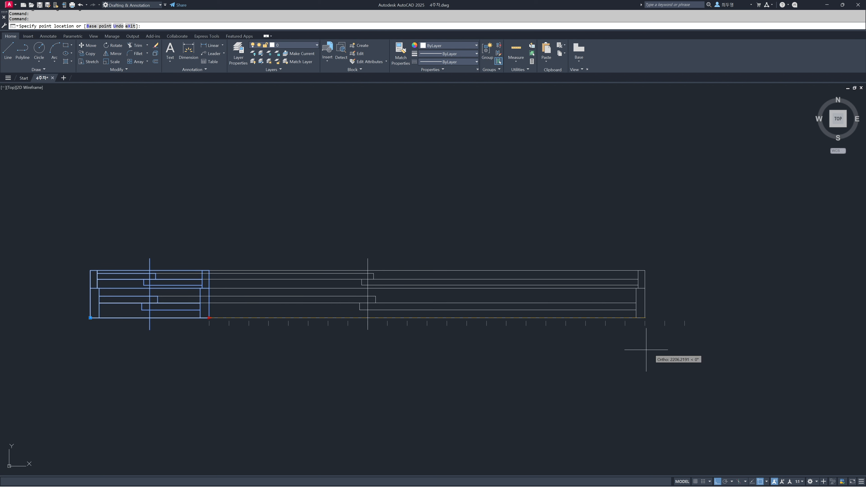
left_click(685, 329)
left_click(684, 318)
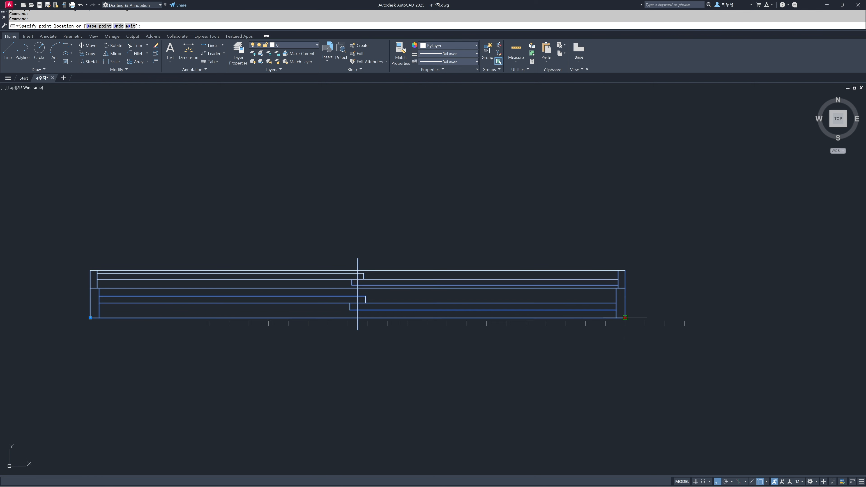
left_click(486, 317)
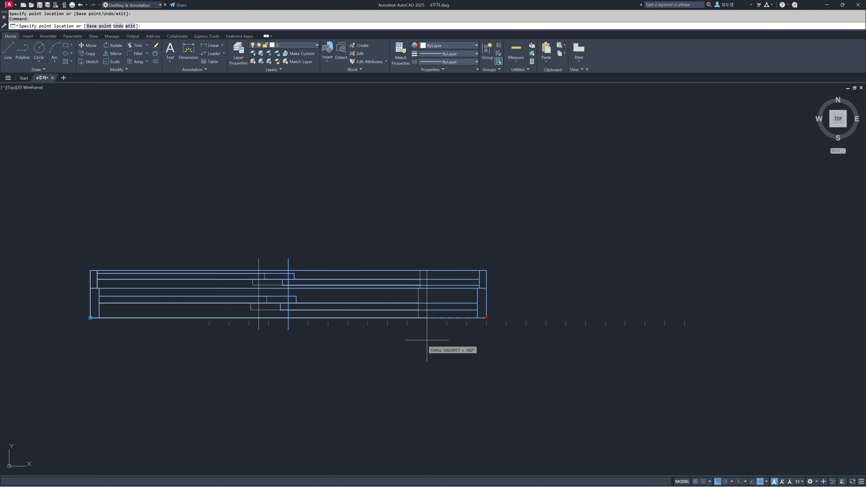
left_click(231, 362)
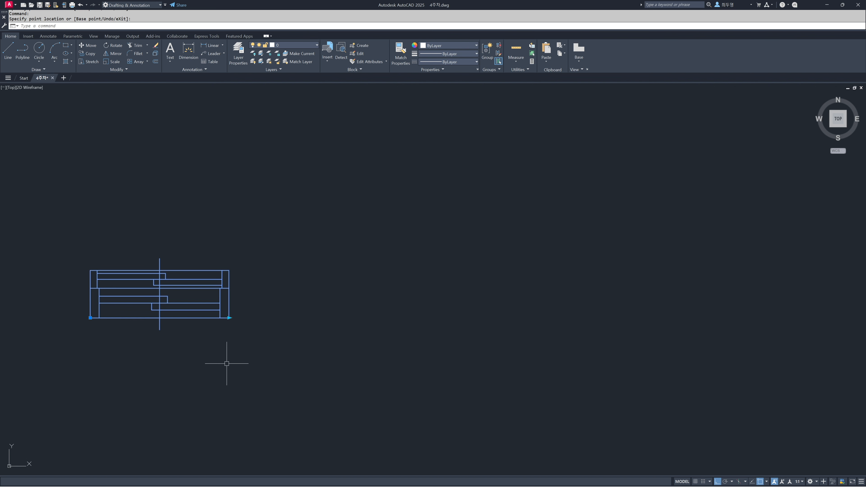
left_click(228, 318)
left_click(754, 350)
Measure the stretched window block's overall width between its upper outer corners.
key("Escape")
key("Escape")
type("DI")
key("Return")
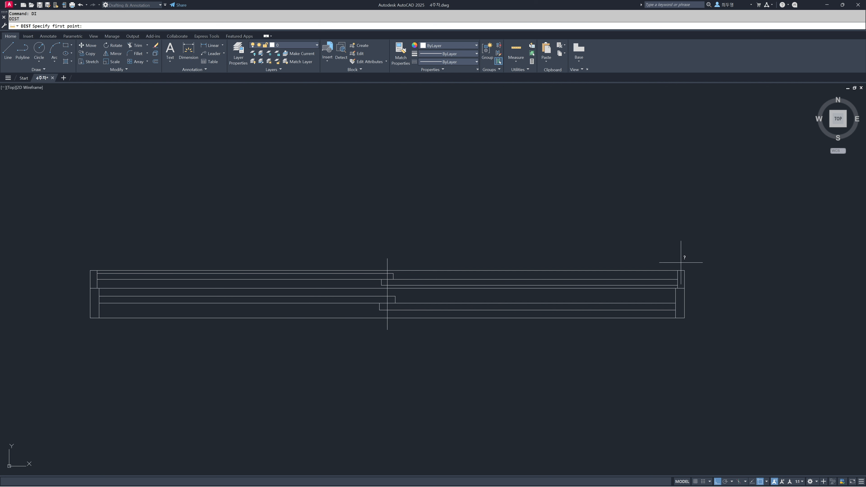
left_click(683, 269)
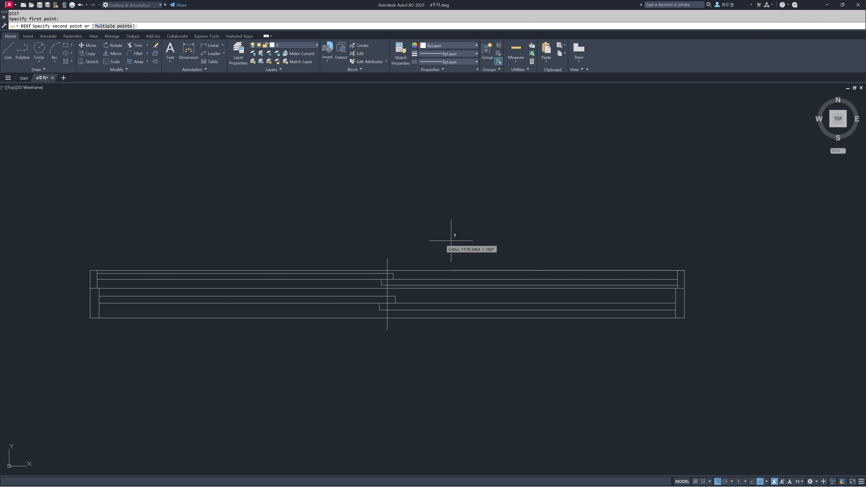
left_click(90, 268)
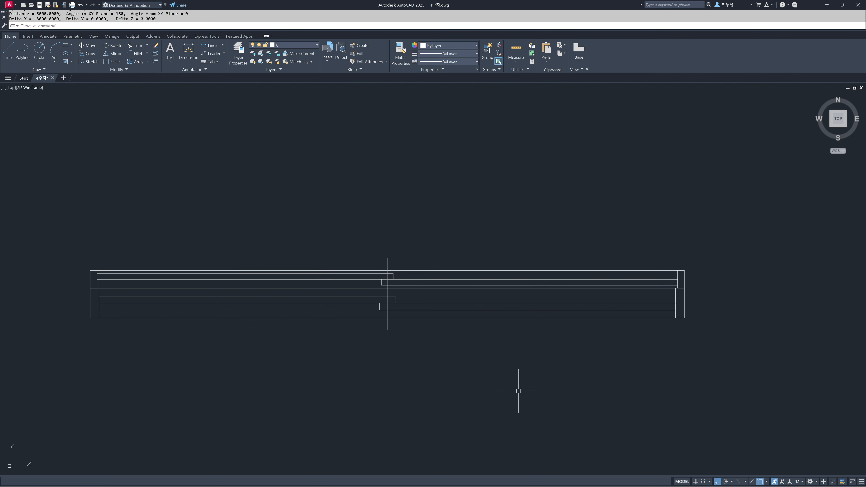
Stretch the window block back to its 600 mm minimum width and deselect it.
left_click(656, 318)
left_click(684, 318)
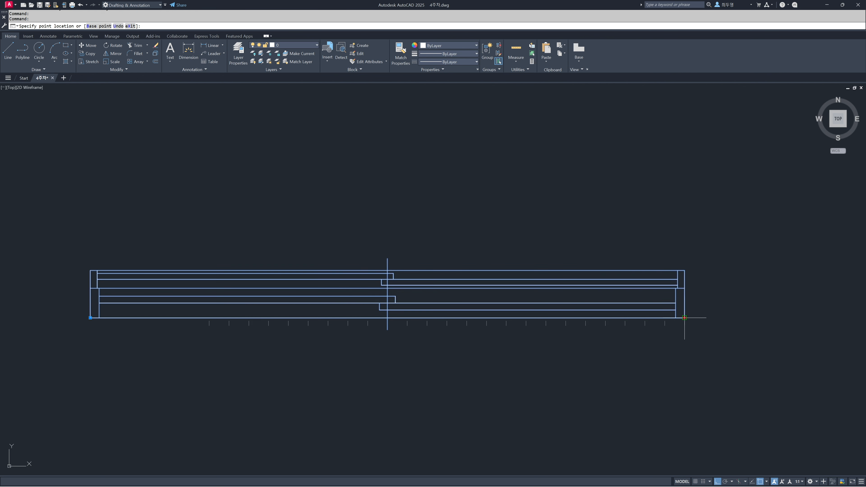
left_click(163, 367)
key("Escape")
Define the wide four-sash window drawing as block WD-DSD-B, with its lower-left corner as base point, and open it in the block editor.
scroll(249, 377, "down", 2)
mouse_move(251, 363)
middle_mouse_down()
mouse_move(410, 361)
mouse_move(675, 326)
middle_mouse_up()
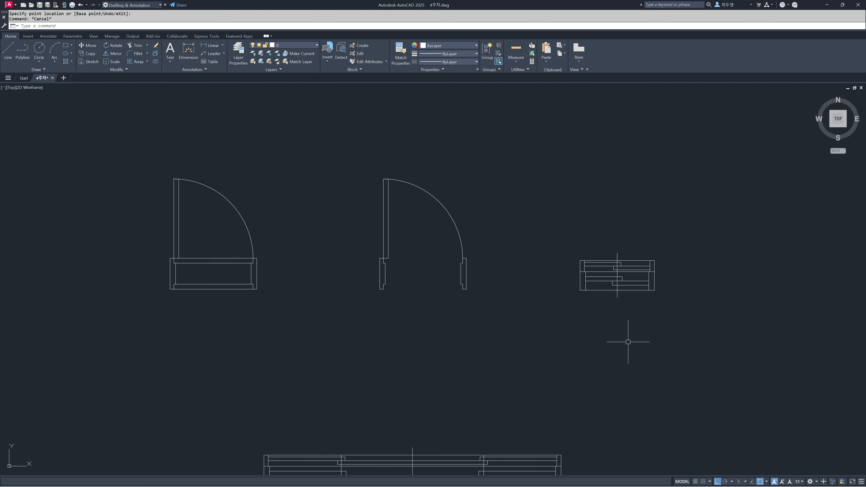
middle_click_drag(528, 383, 533, 326)
middle_click_drag(512, 364, 520, 247)
scroll(416, 302, "up", 2)
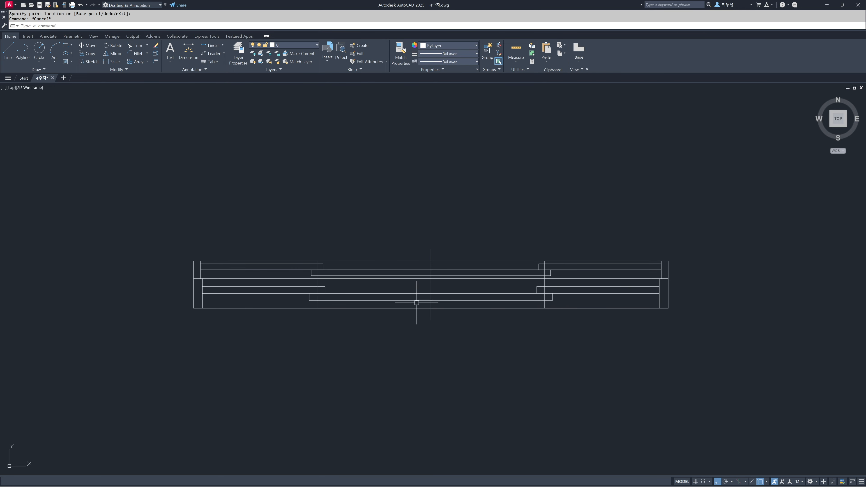
middle_click_drag(484, 344, 485, 345)
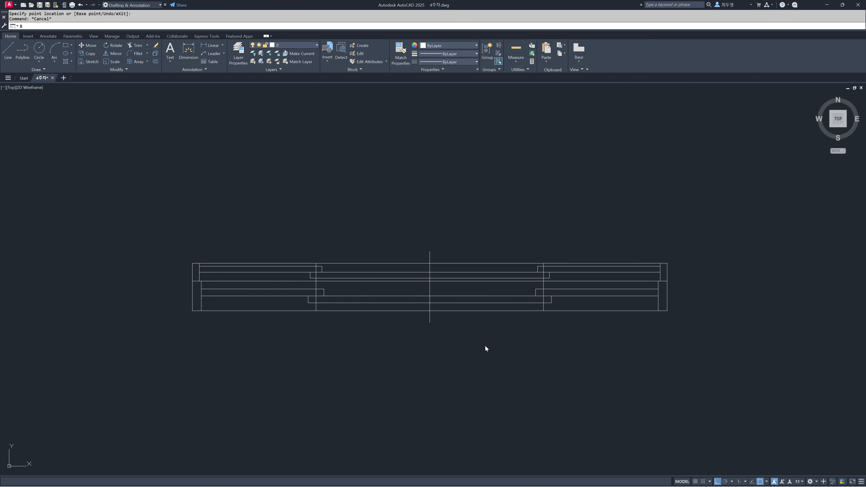
key("Return")
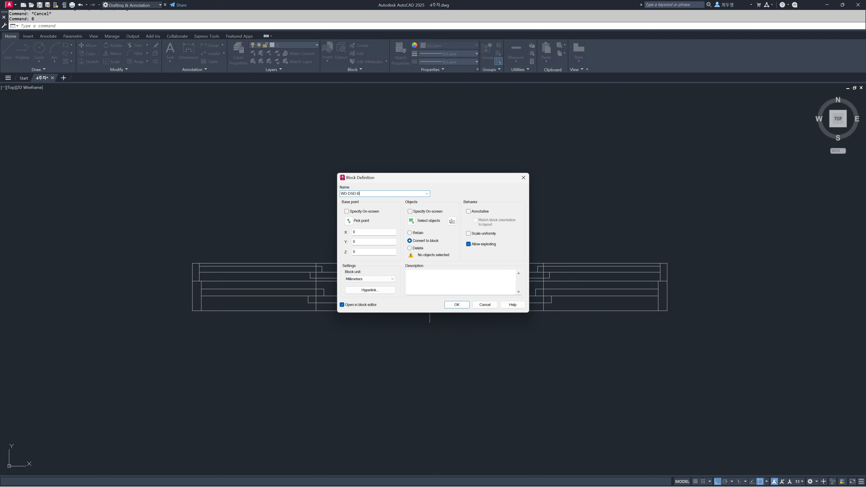
left_click(348, 221)
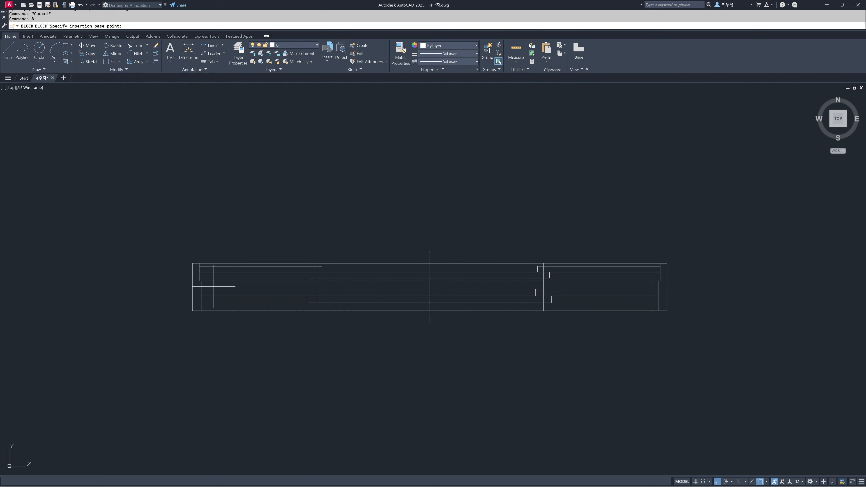
left_click(192, 310)
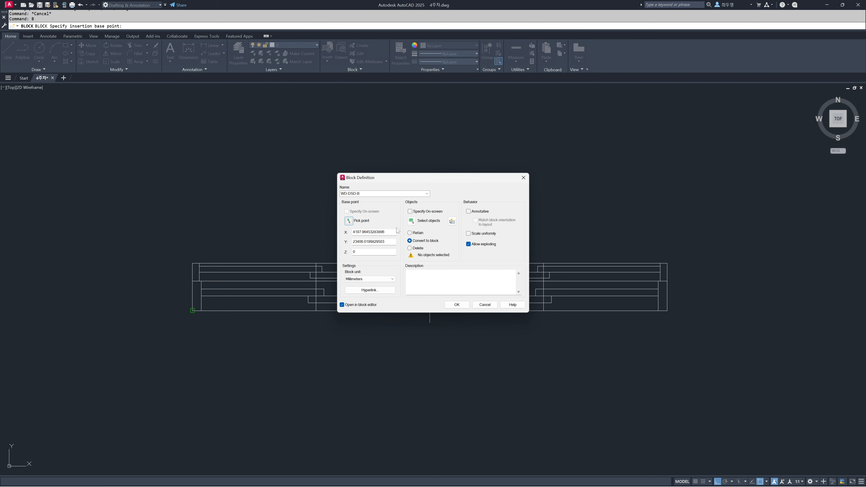
left_click(412, 221)
left_click(144, 188)
left_click(712, 378)
key("Return")
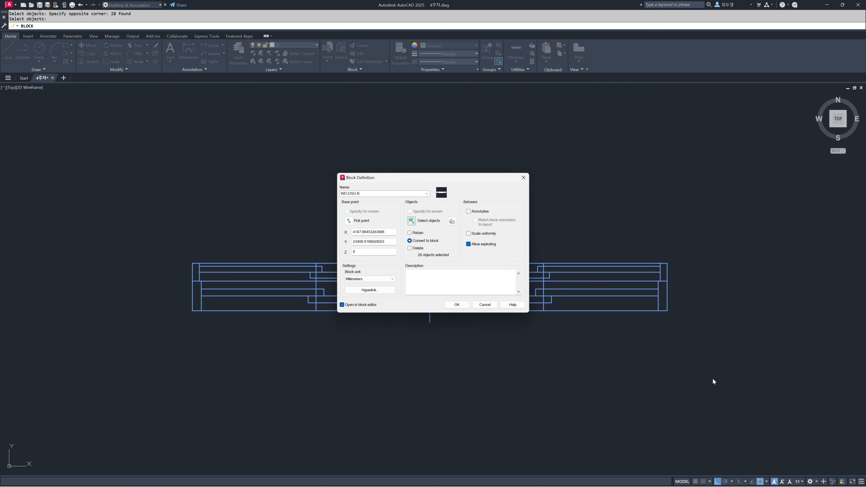
left_click(467, 306)
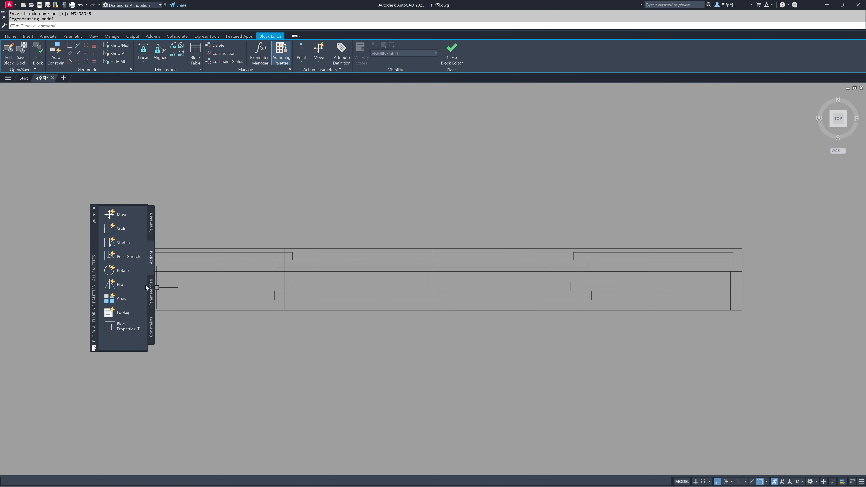
Add a linear parameter across the window's full width, from its lower-left to its lower-right corner, with the label below.
left_click_drag(95, 274, 48, 274)
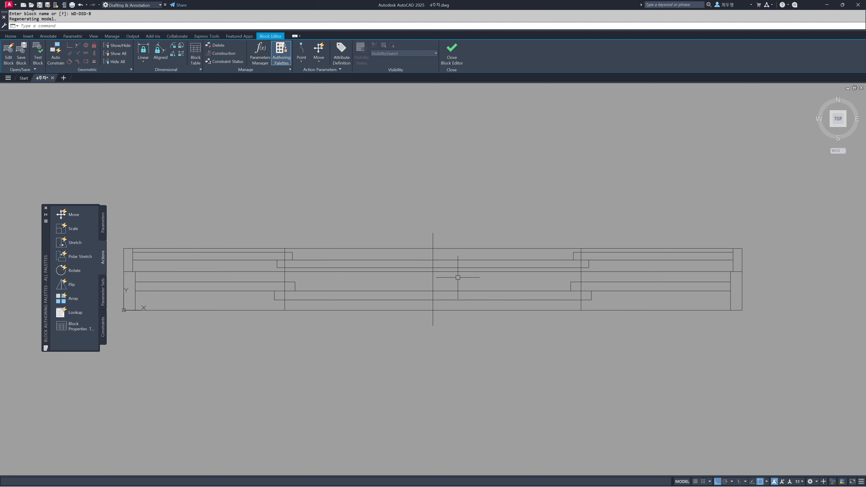
scroll(438, 278, "down", 2)
left_click_drag(41, 234, 135, 234)
left_click(192, 226)
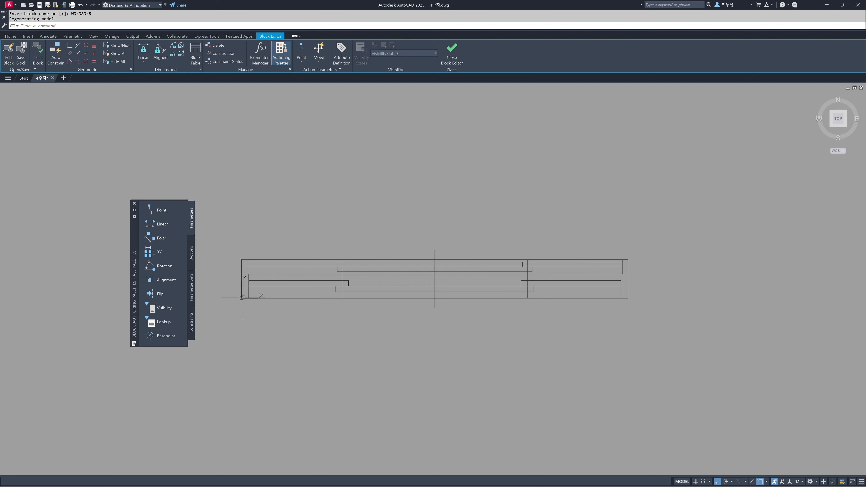
left_click(172, 231)
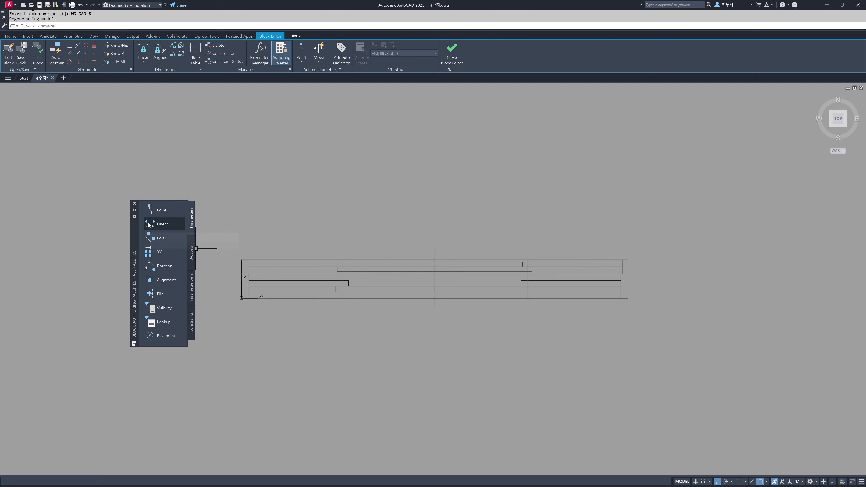
left_click(241, 298)
left_click(628, 298)
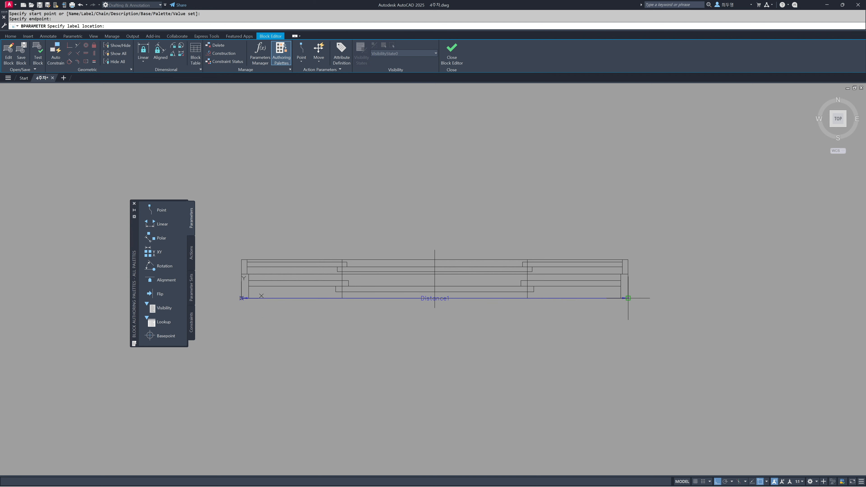
left_click(624, 338)
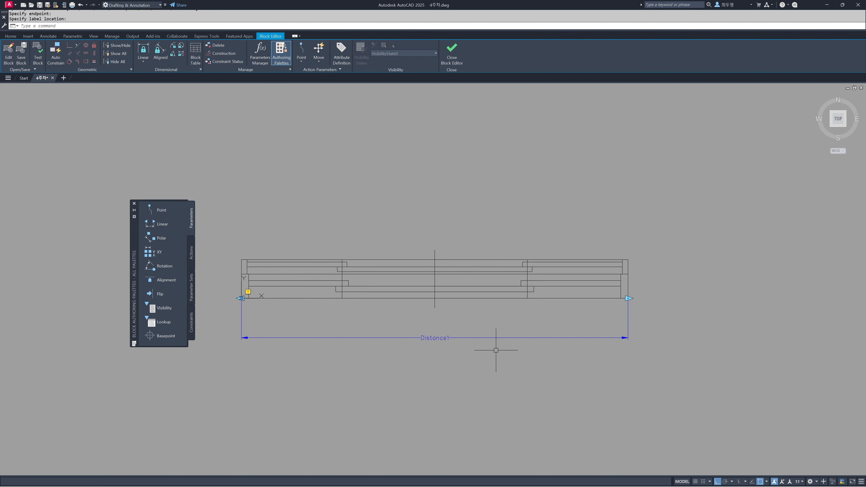
Add a stretch action to the linear parameter's right end point, framing and selecting the window's right end frame with its crossing lines.
left_click(191, 253)
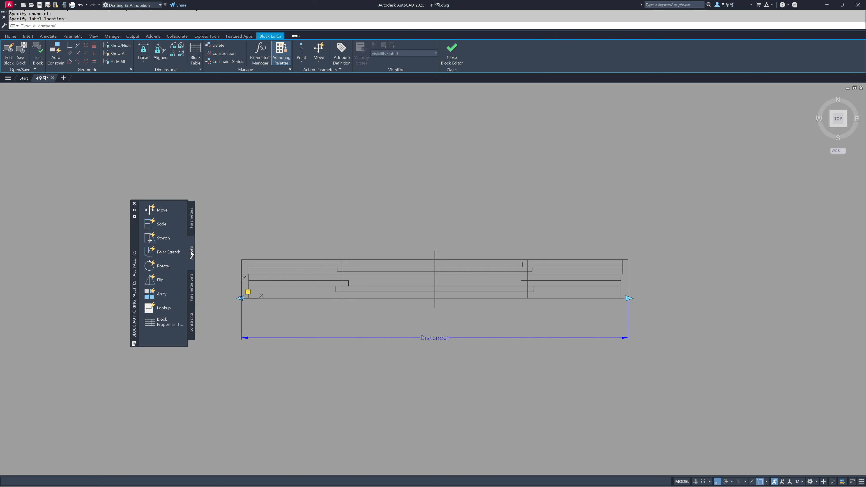
left_click(164, 238)
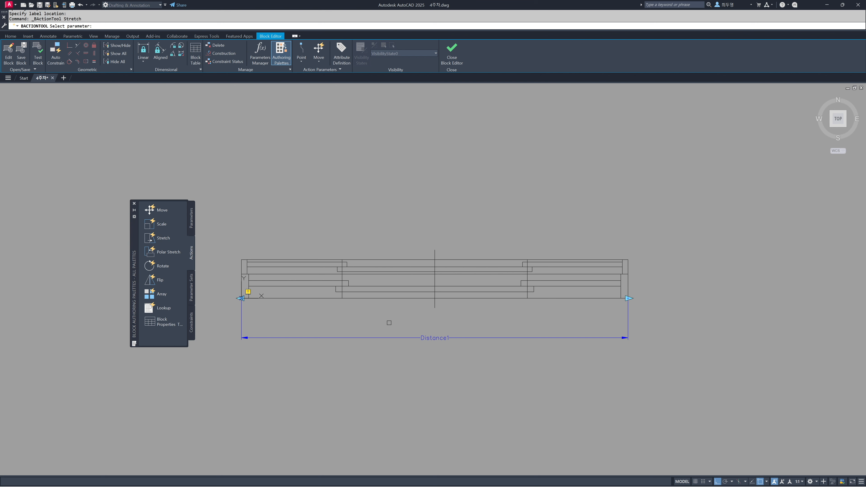
left_click(483, 337)
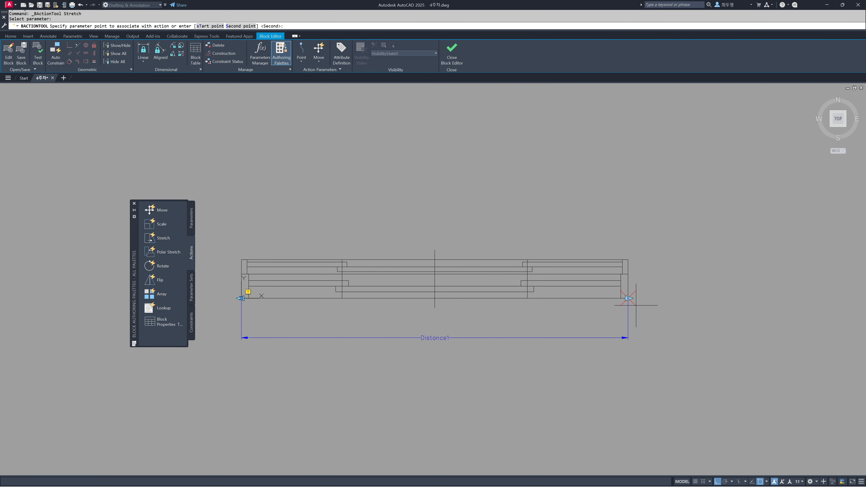
left_click(628, 298)
left_click(673, 323)
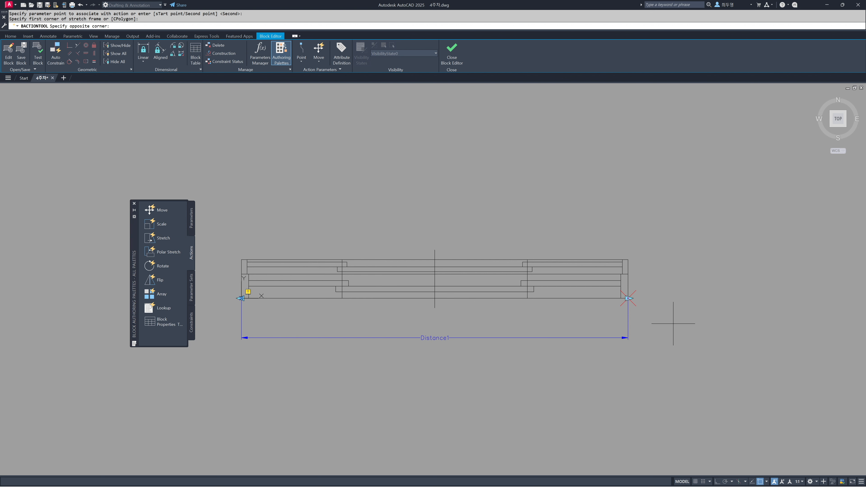
left_click(585, 236)
left_click(656, 314)
left_click(607, 250)
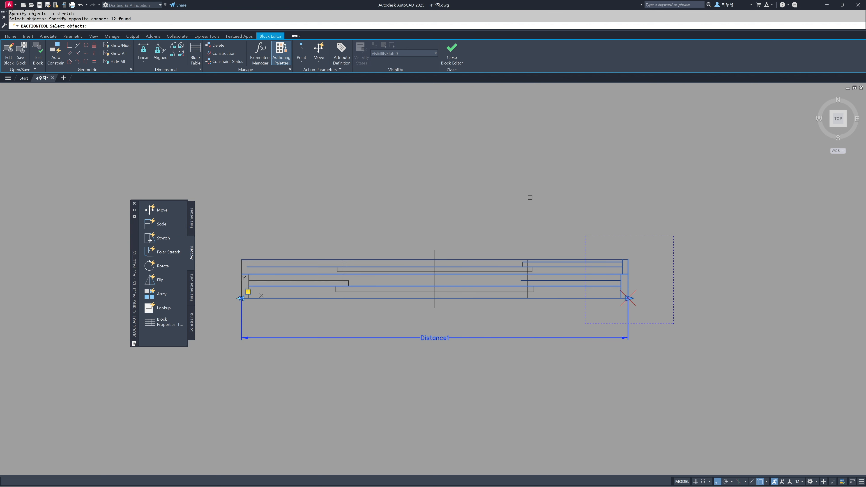
key("Return")
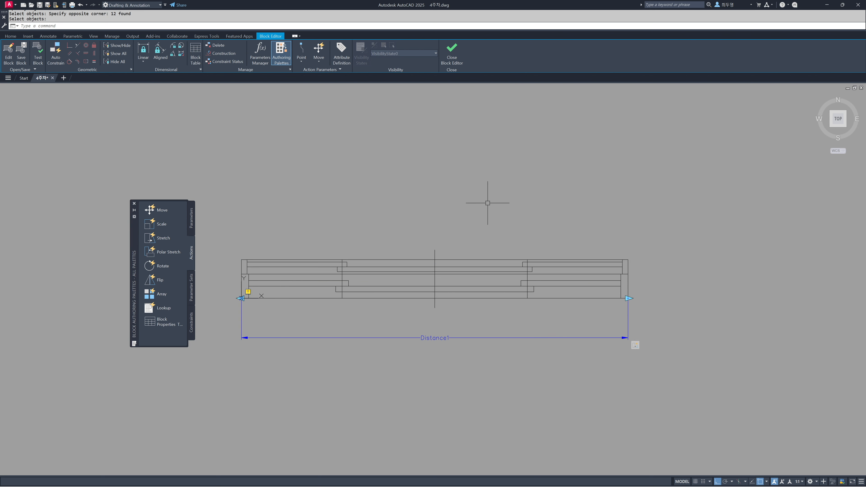
Begin a second stretch action on the parameter's right end point, framing and selecting the objects around the right sash overlap.
left_click(162, 238)
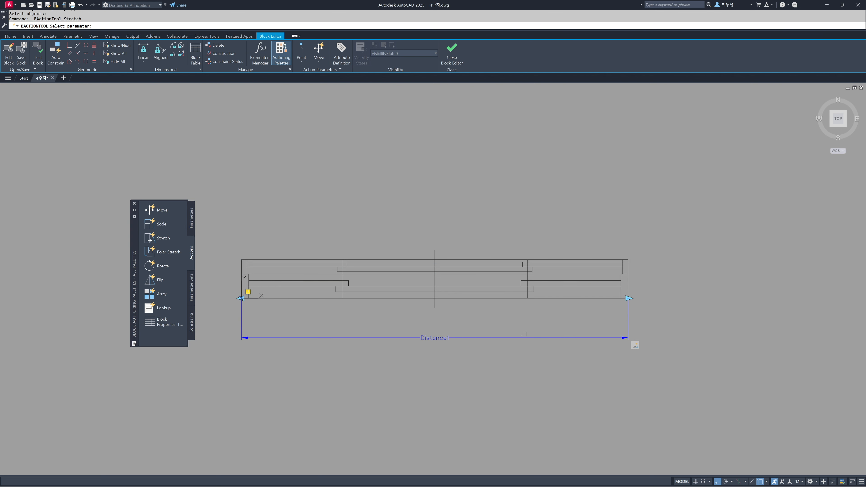
left_click(550, 336)
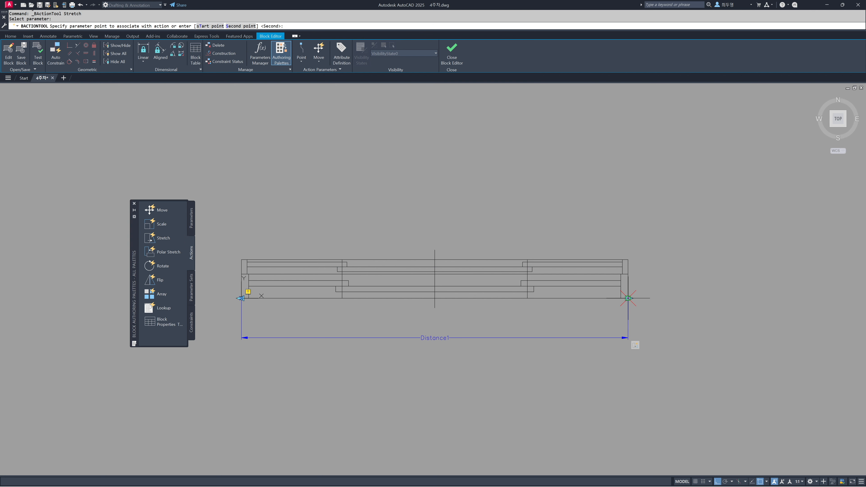
left_click(627, 298)
left_click(575, 324)
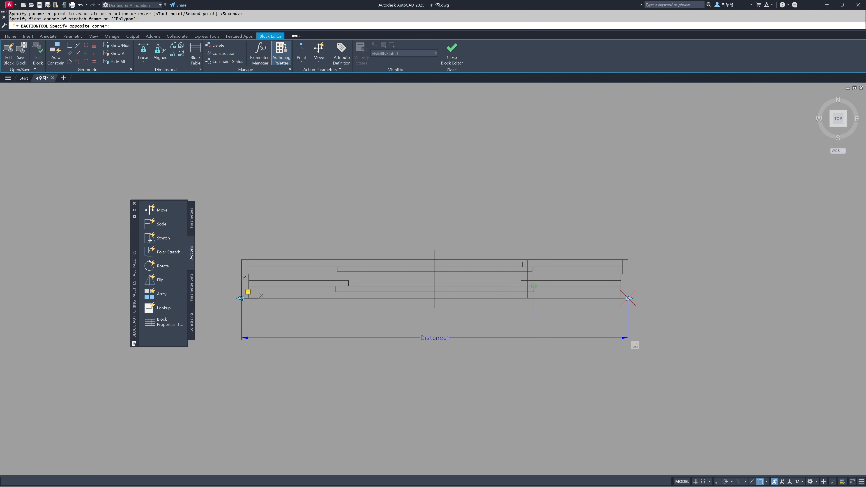
left_click(486, 236)
left_click(557, 311)
left_click(506, 246)
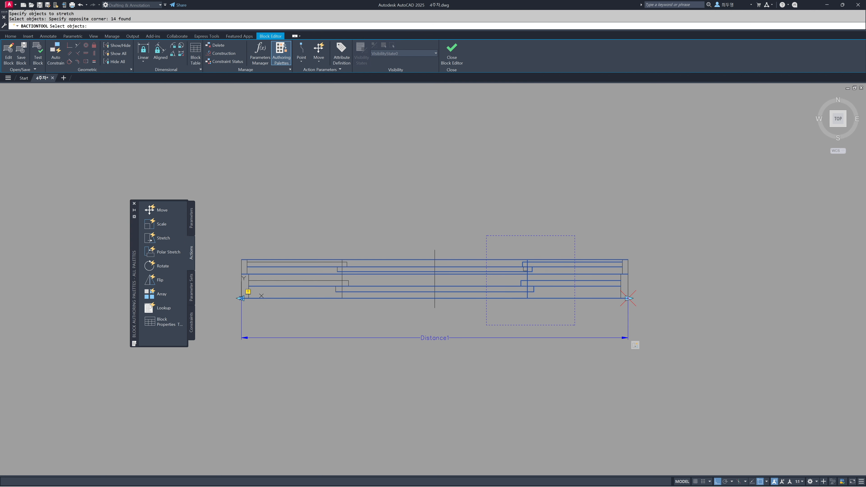
Exclude the five long horizontal frame and track lines from the right-overlap stretch selection and complete the action.
scroll(528, 275, "up", 2)
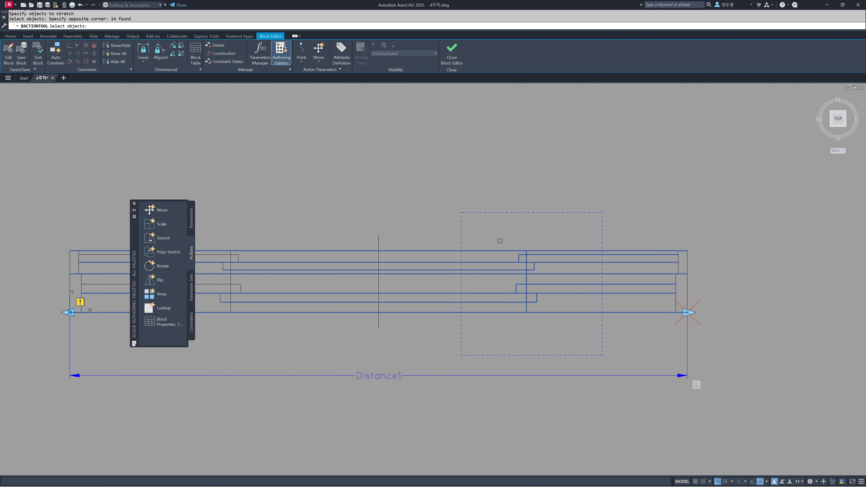
left_click(501, 251, "shift")
left_click(502, 262, "shift")
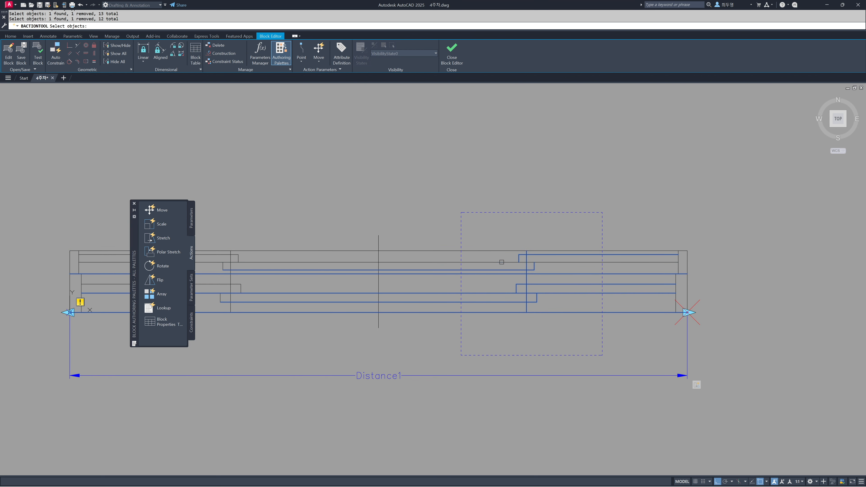
left_click(502, 273, "shift")
left_click(495, 293, "shift")
left_click(496, 312, "shift")
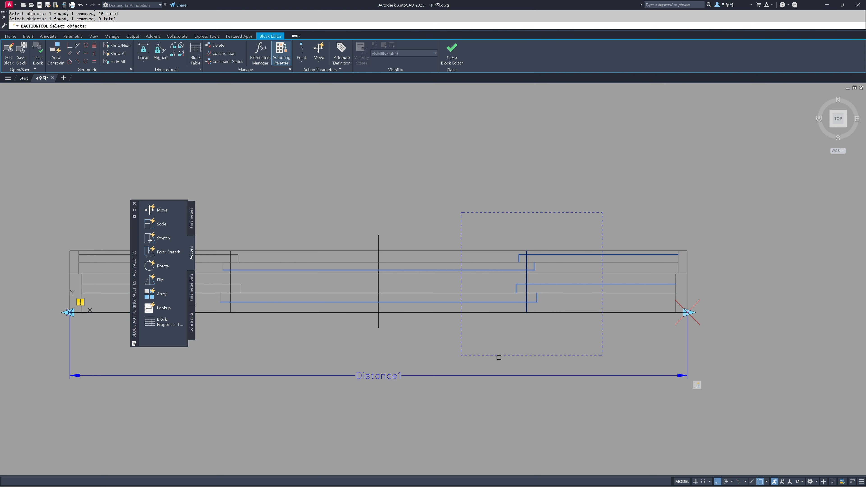
key("Return")
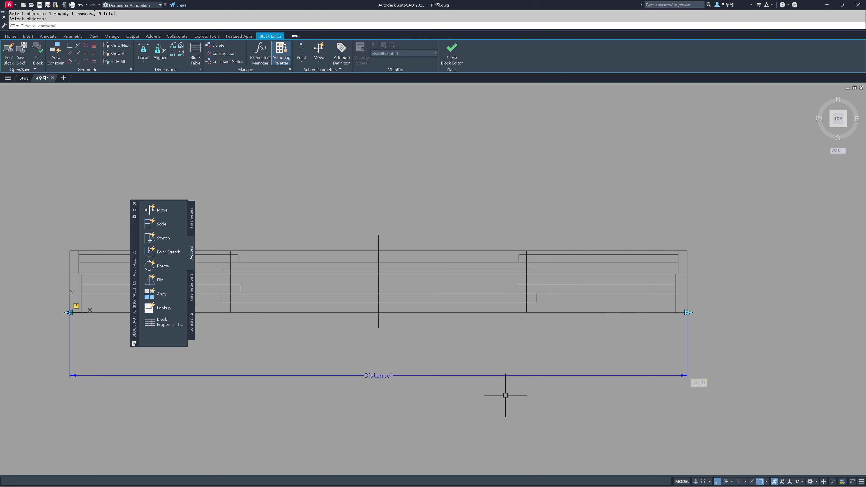
Begin a third stretch action on the parameter's right end point, framing and selecting the objects around the window's centre line.
left_click(163, 238)
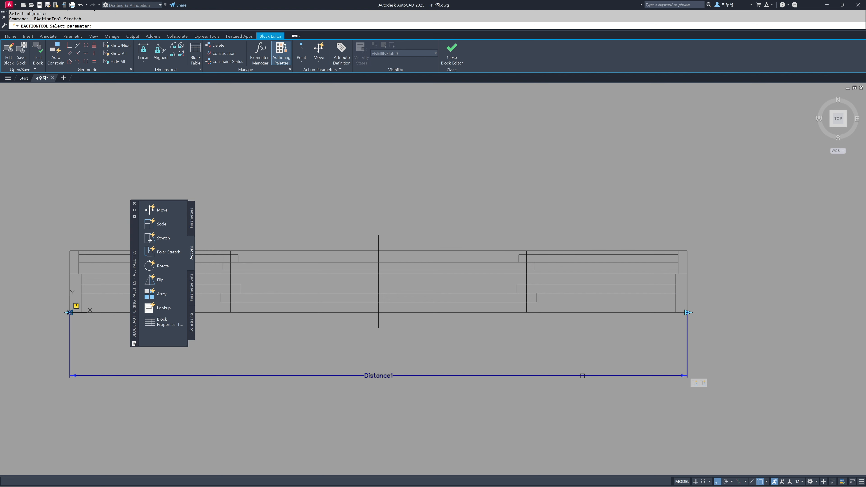
left_click(582, 377)
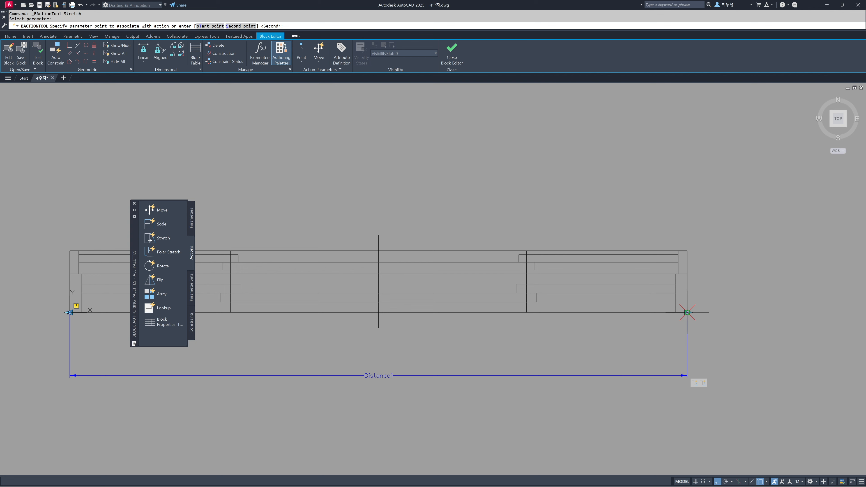
left_click(687, 313)
left_click(444, 351)
left_click(309, 211)
left_click(423, 342)
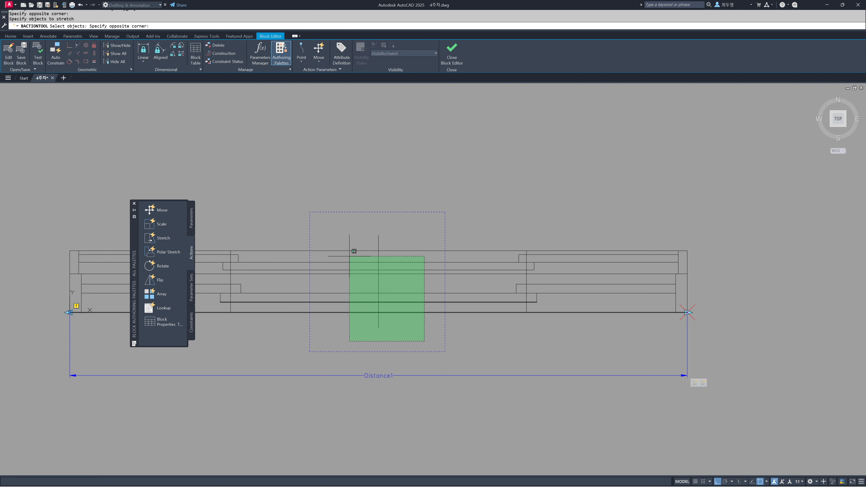
left_click(325, 224)
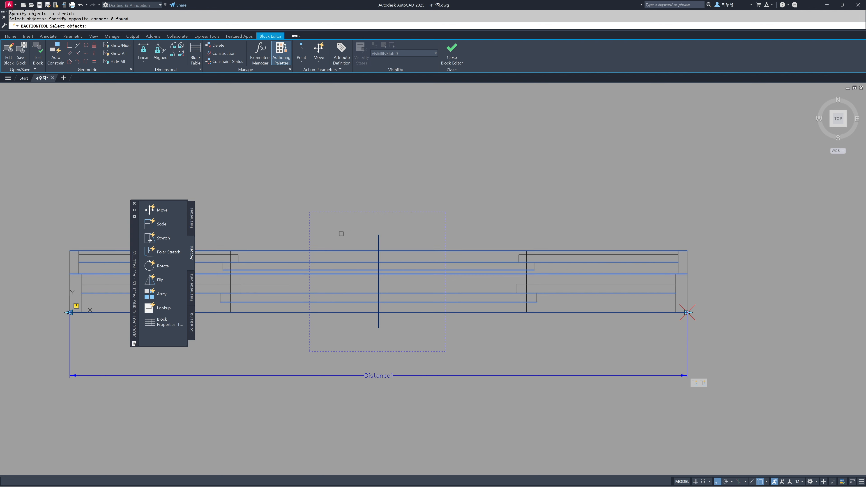
Exclude the five long horizontal lines from the centre stretch selection, keeping the centre line and middle sash lines, and complete the action.
left_click(347, 251, "shift")
left_click(347, 262, "shift")
left_click(341, 274, "shift")
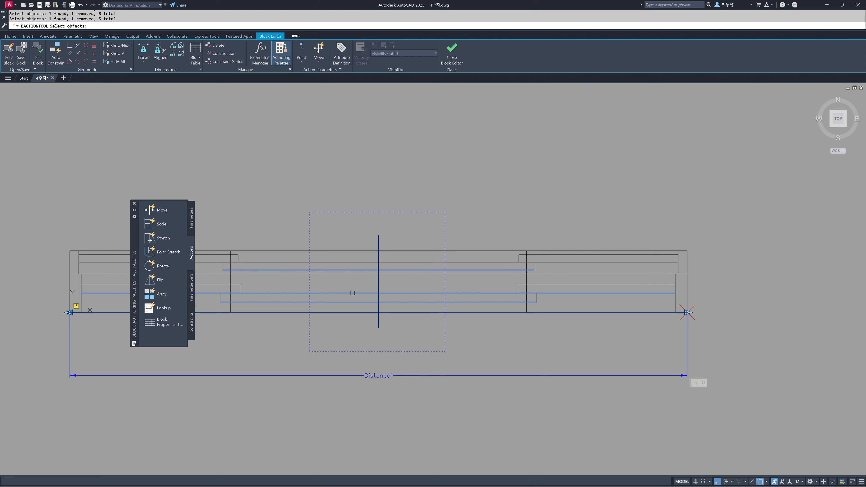
left_click(352, 293, "shift")
left_click(354, 312, "shift")
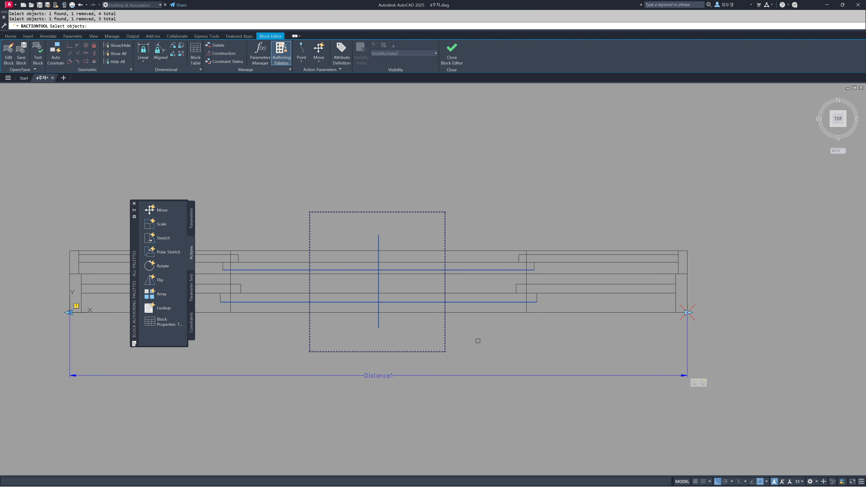
key("Return")
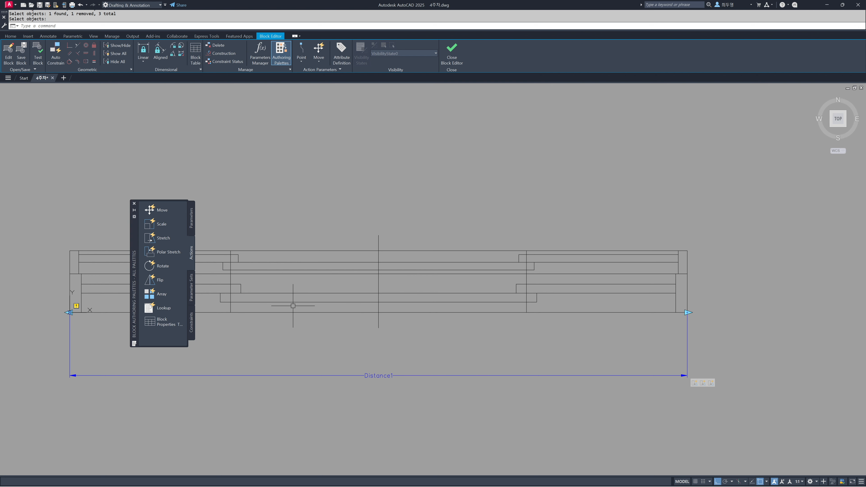
Begin a fourth stretch action on the parameter's right end point, framing and selecting the objects around the left sash overlap.
scroll(311, 307, "down", 2)
middle_click_drag(314, 306, 453, 311)
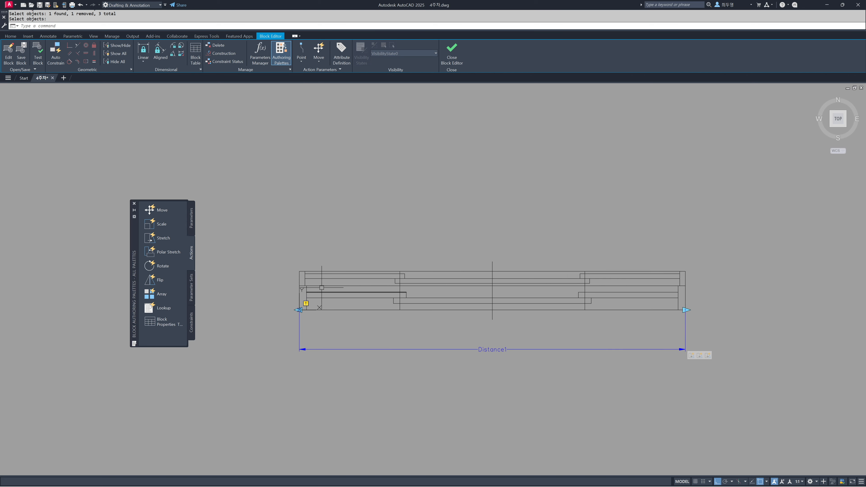
left_click(163, 238)
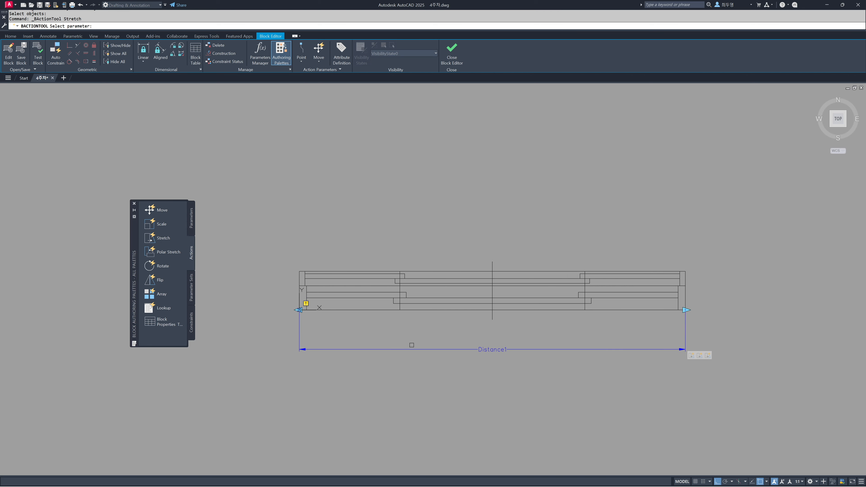
left_click(425, 349)
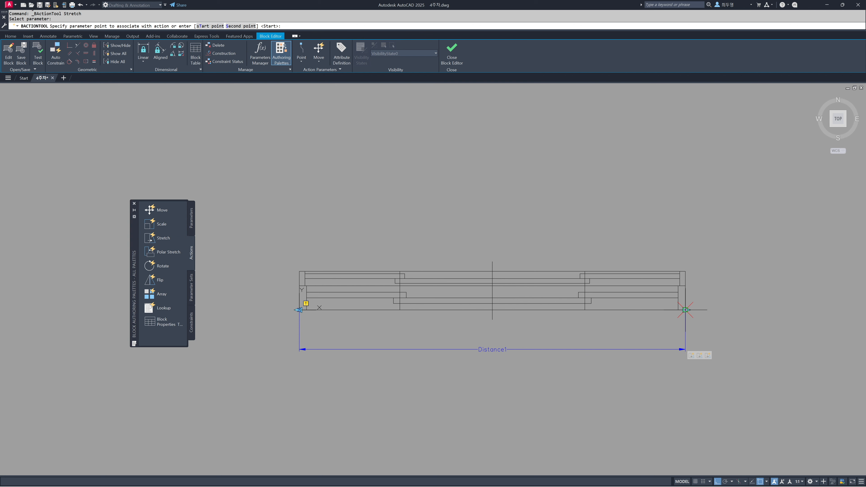
left_click(685, 309)
left_click(448, 334)
left_click(358, 239)
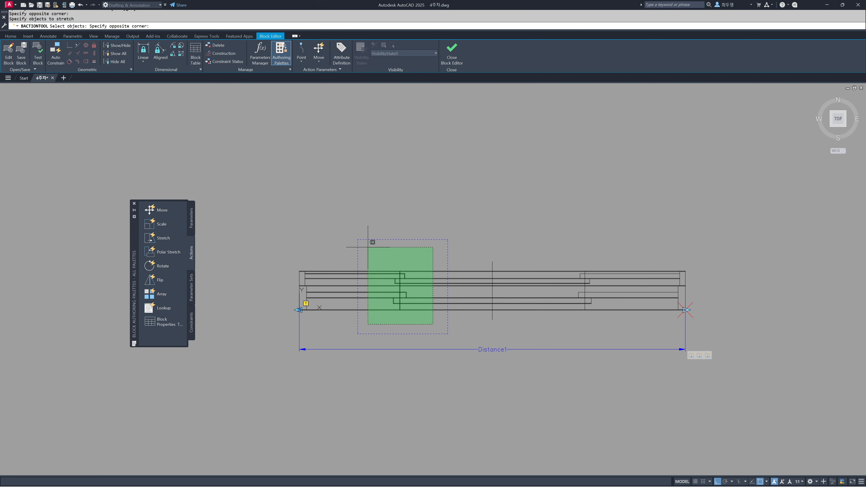
left_click(351, 232)
Exclude the five long horizontal frame and track lines from the left-overlap stretch selection and complete the action.
scroll(382, 285, "up", 4)
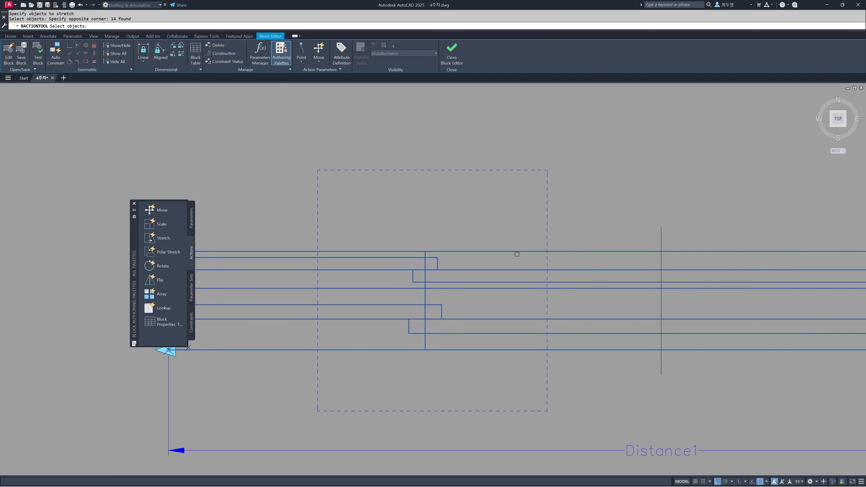
left_click(486, 251, "shift")
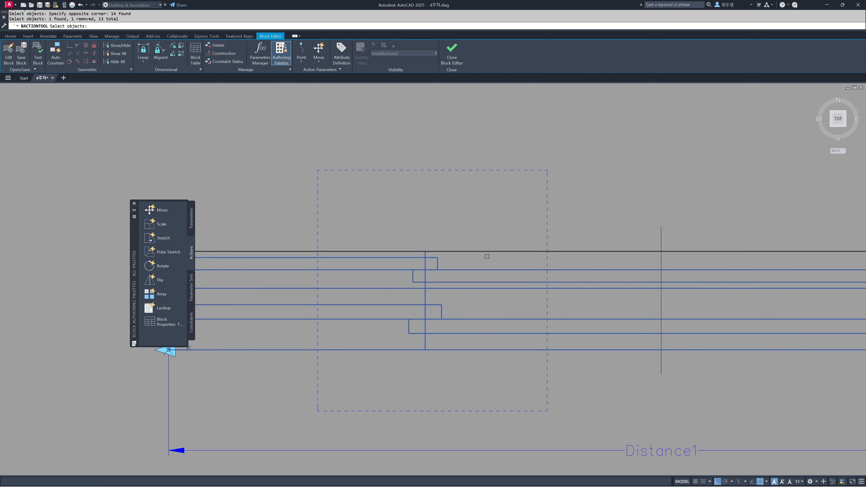
left_click(485, 270, "shift")
left_click(486, 288, "shift")
left_click(484, 318, "shift")
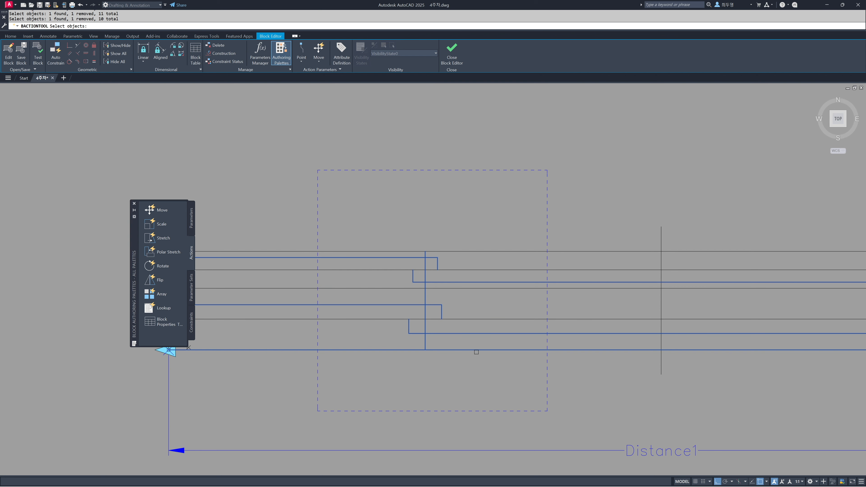
left_click(476, 350, "shift")
key("Return")
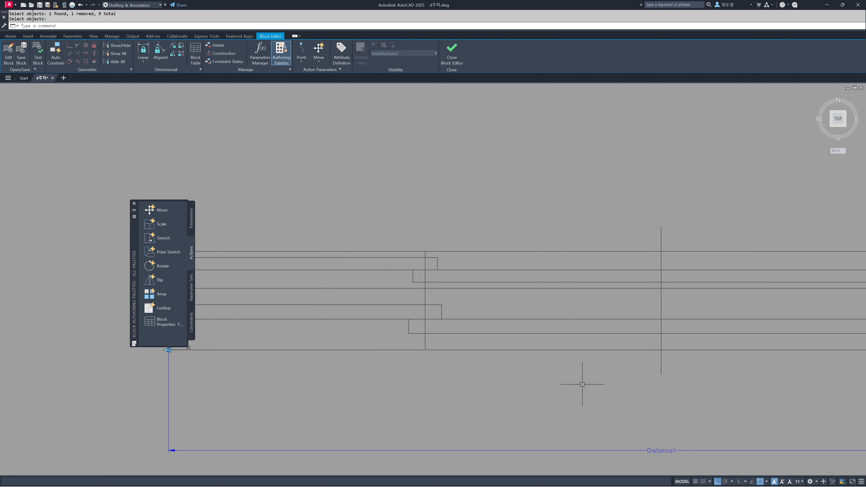
Close the block authoring palettes and open the properties of the window's linear parameter.
scroll(520, 342, "down", 3)
middle_click_drag(613, 353, 560, 327)
scroll(531, 322, "up", 2)
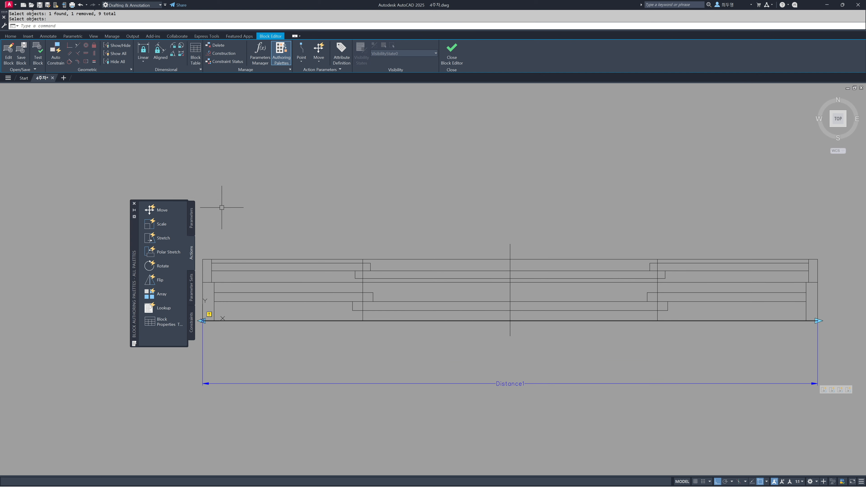
left_click(134, 204)
mouse_move(494, 359)
middle_mouse_down()
mouse_move(441, 344)
mouse_move(437, 331)
middle_mouse_up()
left_click(479, 352)
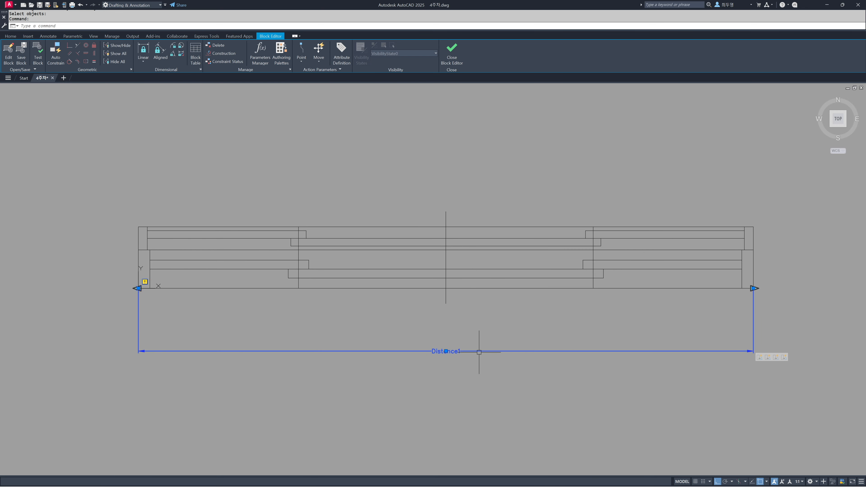
type("MO")
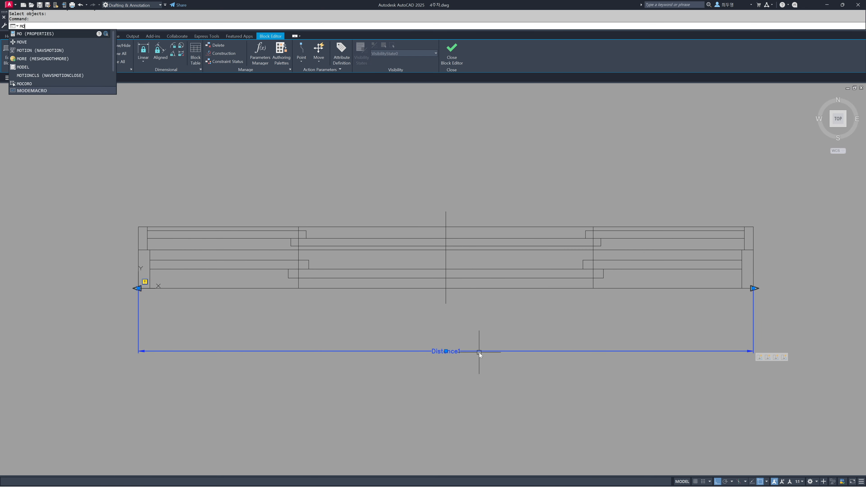
key("Return")
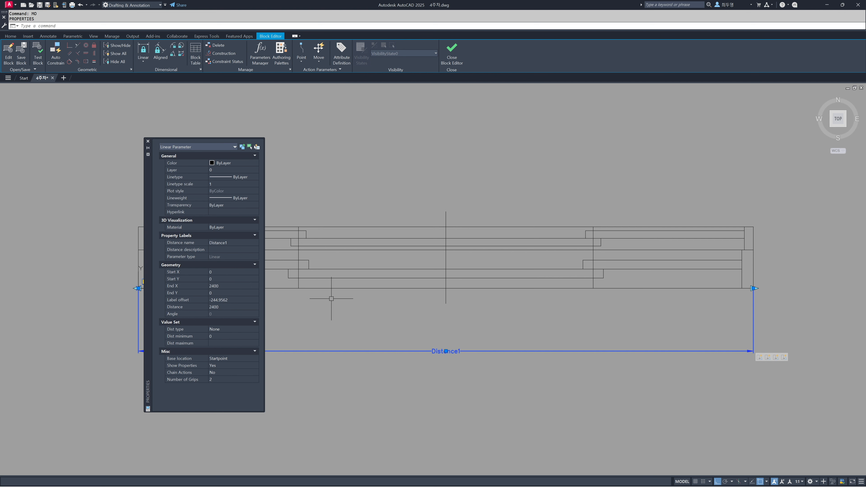
Set the linear parameter's distance type to Increment, with increment 100, minimum 2400 and maximum 4000.
scroll(444, 296, "down", 2)
middle_click_drag(446, 293, 528, 289)
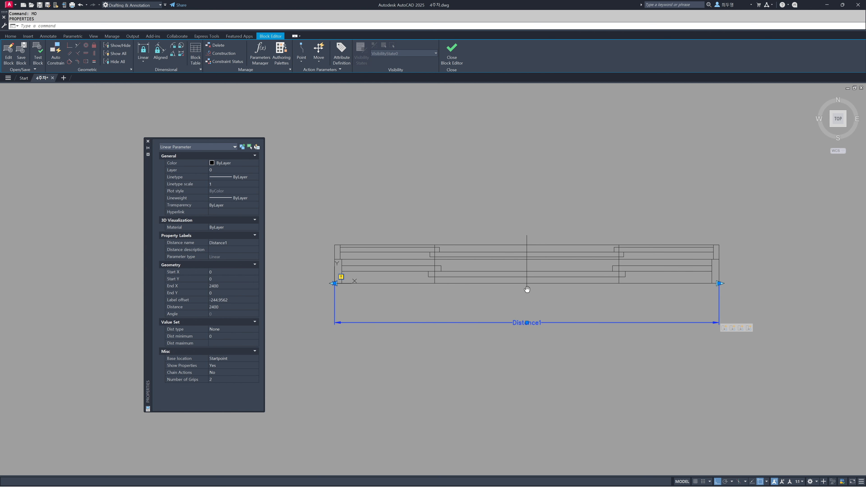
left_click(228, 330)
left_click(228, 330)
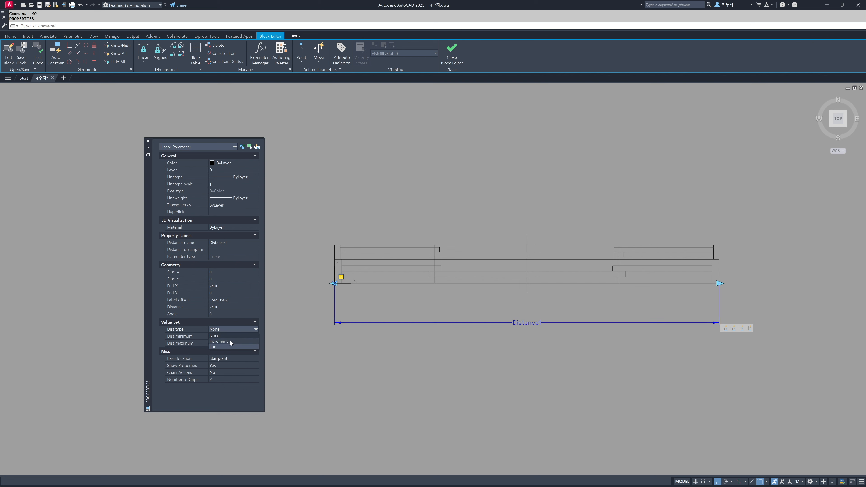
left_click(228, 341)
left_click(224, 336)
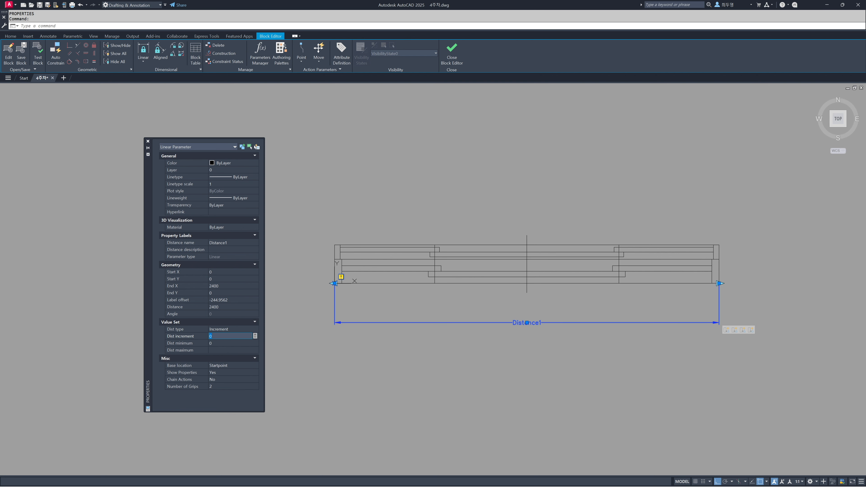
key("Tab")
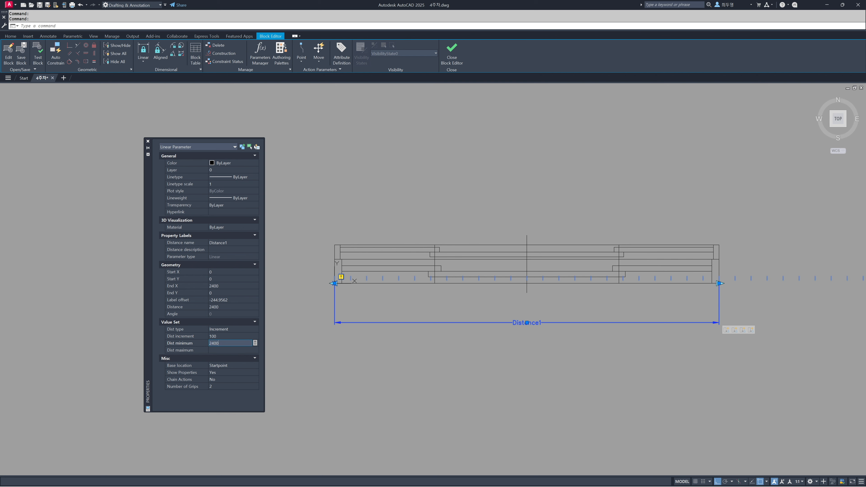
type("2400")
key("Tab")
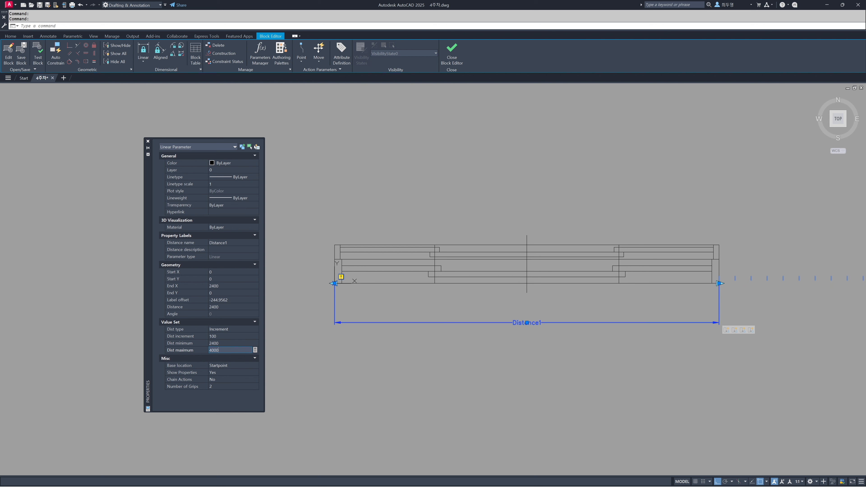
Set the linear parameter's number of grips to 1 and clear the selection.
left_click(227, 387)
left_click(227, 387)
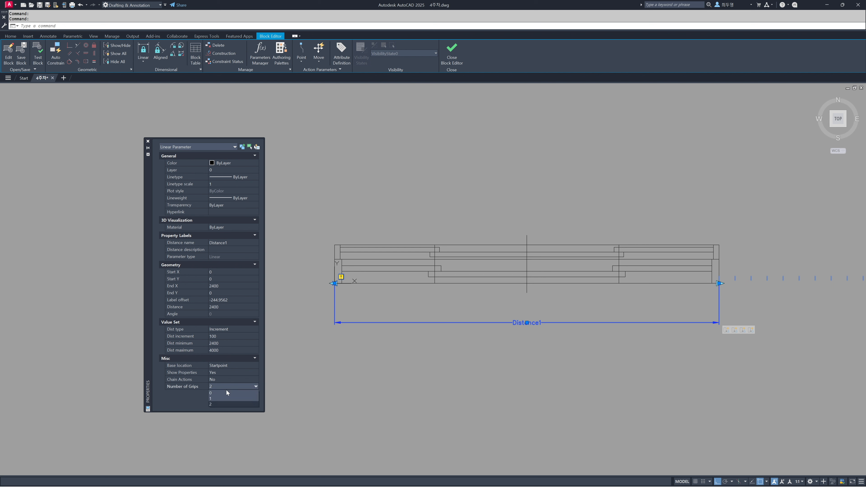
left_click(226, 399)
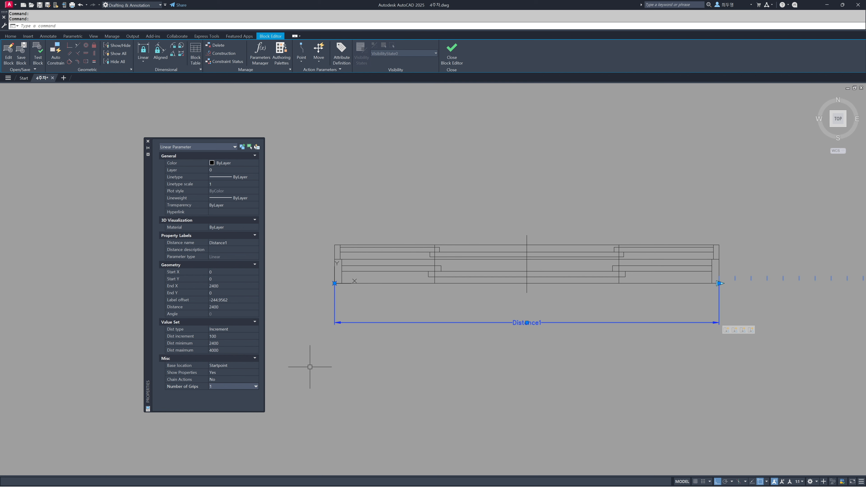
key("Escape")
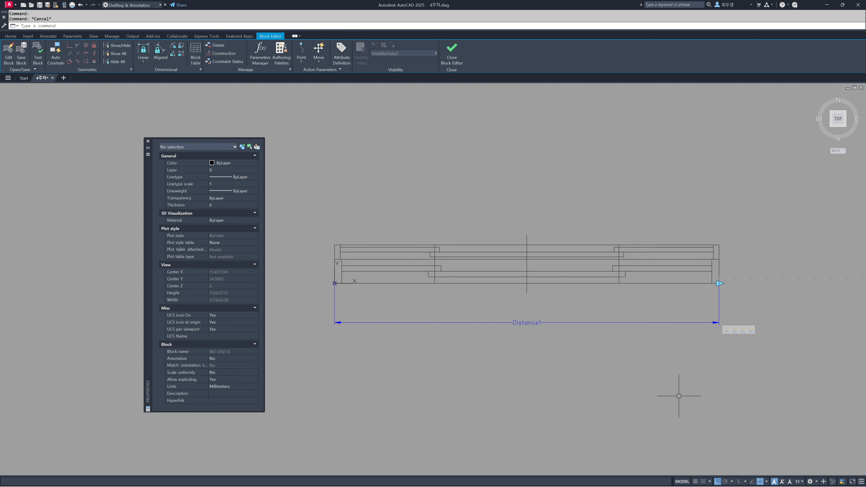
Set the distance multiplier of the second stretch action, around the right sash overlap, to 0.75.
left_click(726, 329)
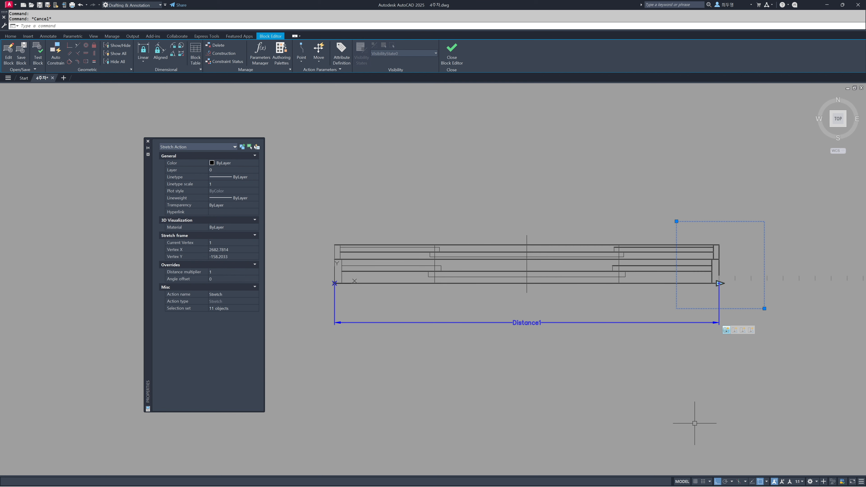
key("Escape")
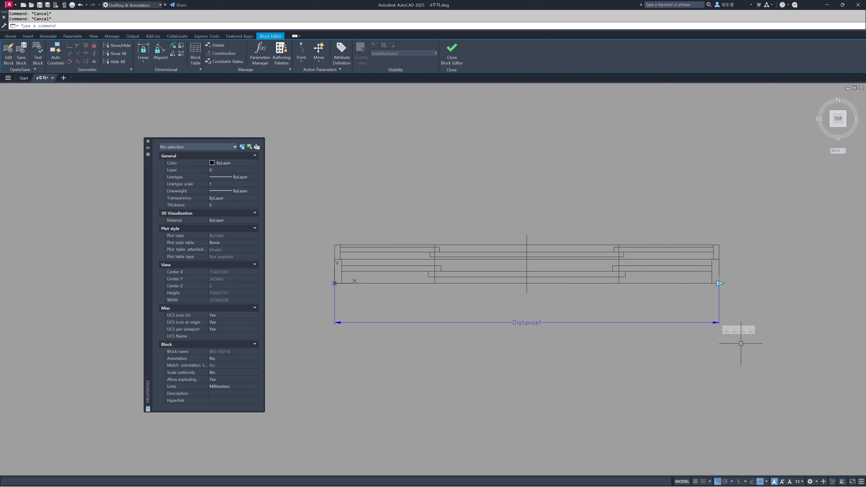
left_click(734, 330)
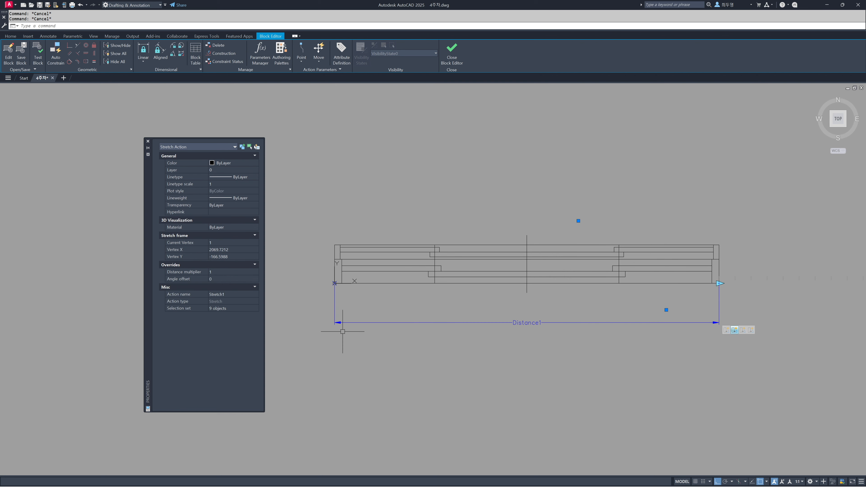
left_click(225, 272)
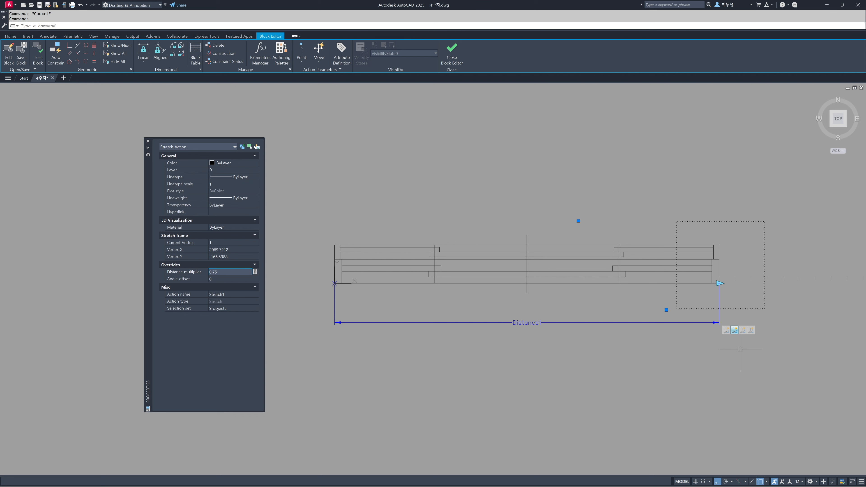
key("Escape")
Set the distance multiplier of the third stretch action, around the window's centre line, to 0.5.
left_click(743, 330)
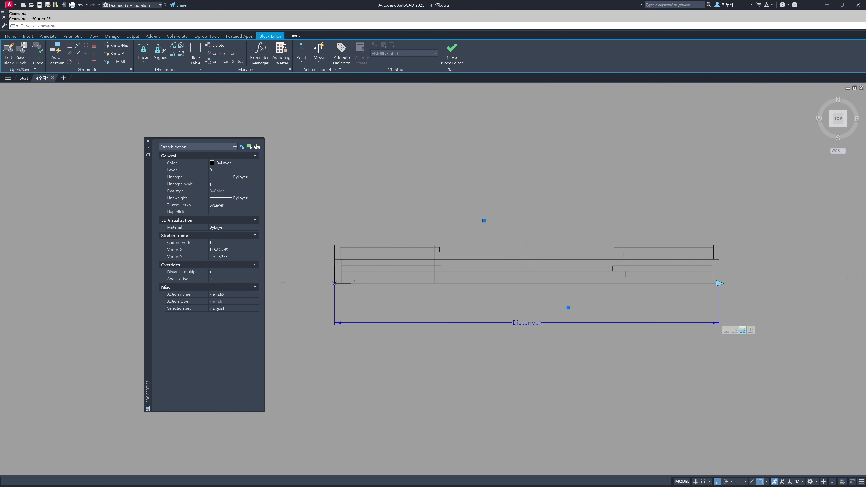
left_click(237, 275)
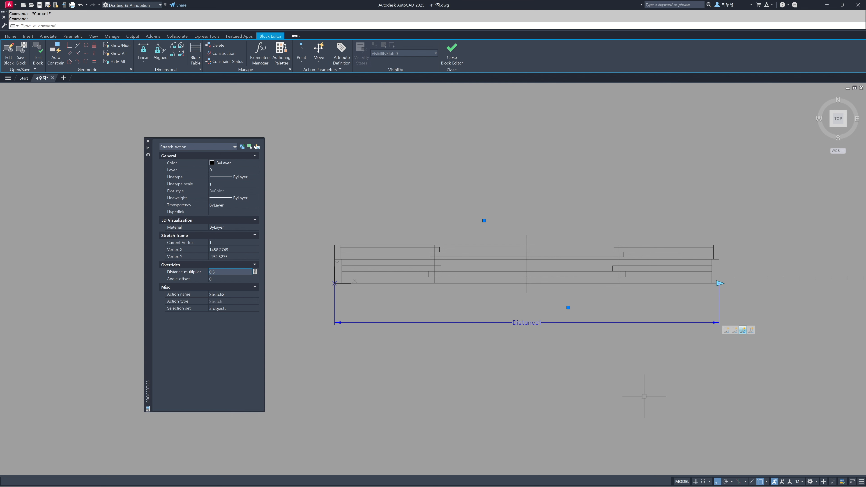
key("Escape")
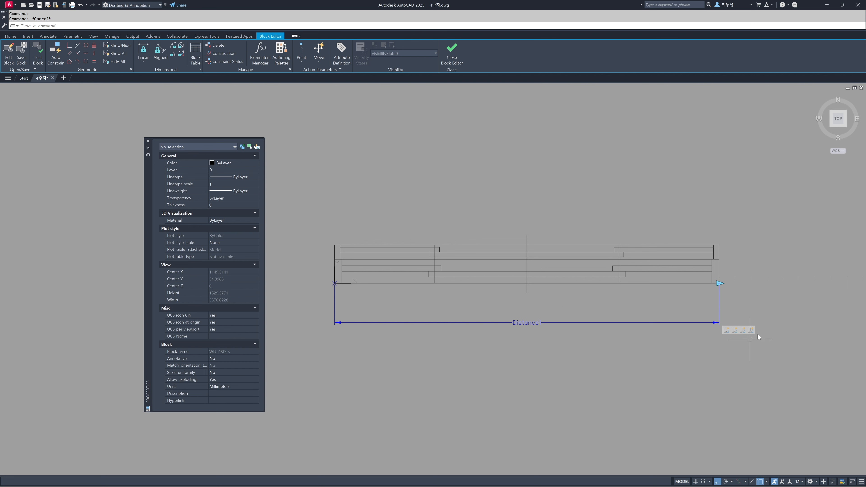
Set the distance multiplier of the fourth stretch action, around the left sash overlap, to 0.25 and close the properties.
left_click(752, 330)
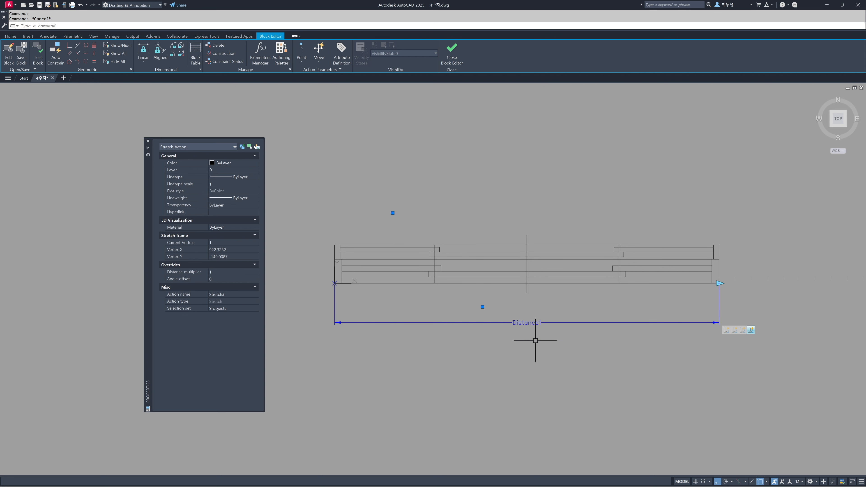
left_click(227, 273)
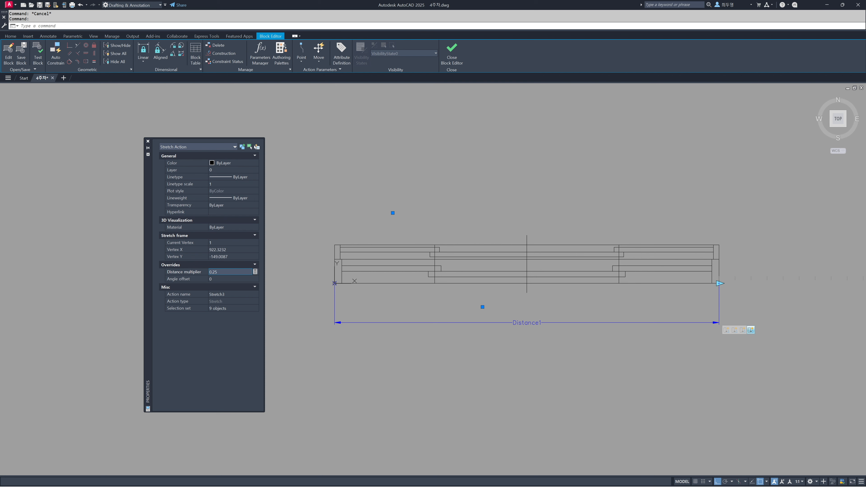
left_click(148, 141)
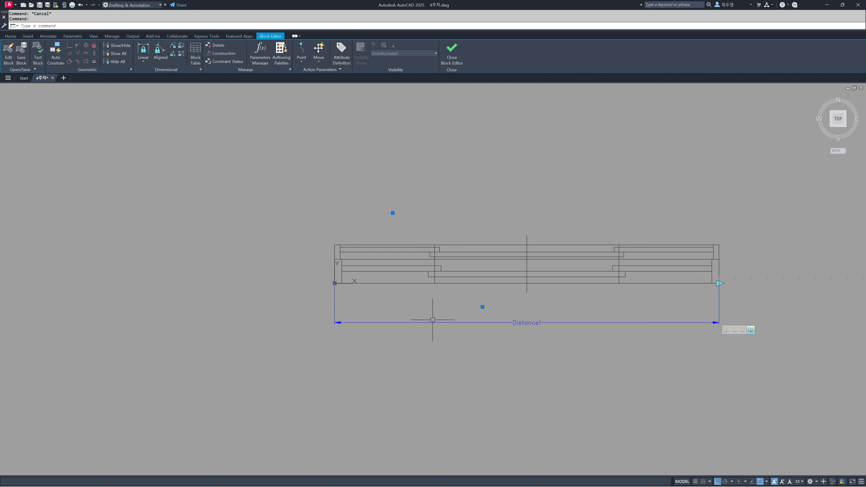
Close the Block Editor, saving the changes to the WD-DSD-B block.
key("Escape")
left_click(450, 61)
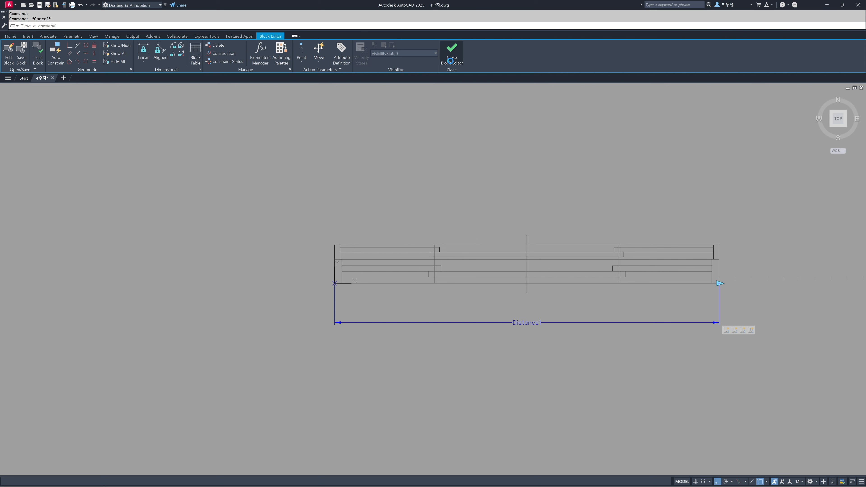
left_click(446, 235)
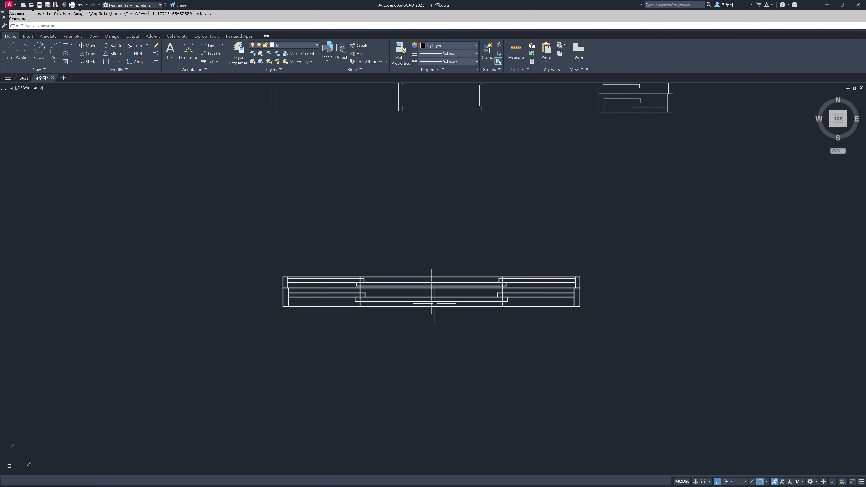
Stretch the WD-DSD-B window block in the drawing to its maximum width of 4000.
left_click(456, 307)
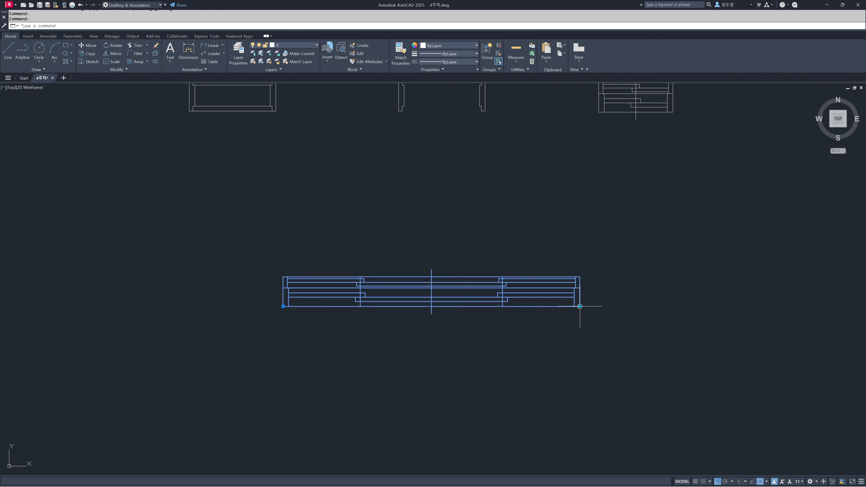
scroll(504, 334, "down", 2)
middle_click_drag(504, 332, 333, 329)
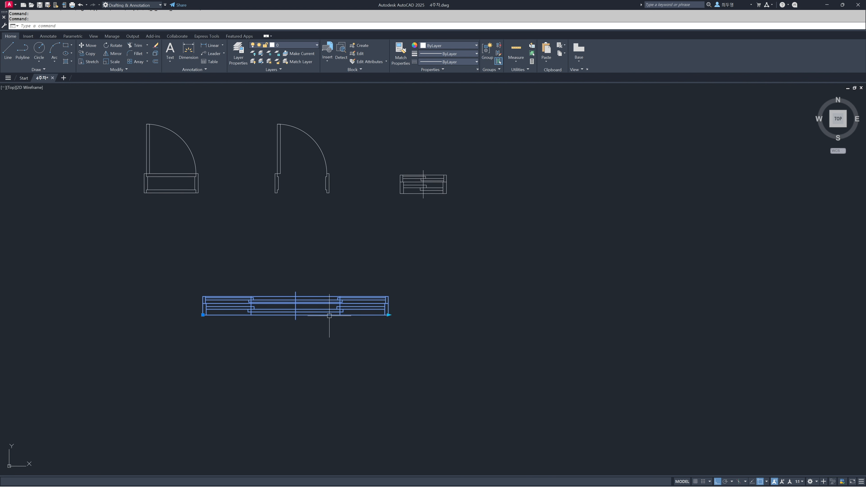
scroll(333, 324, "up", 2)
left_click(423, 315)
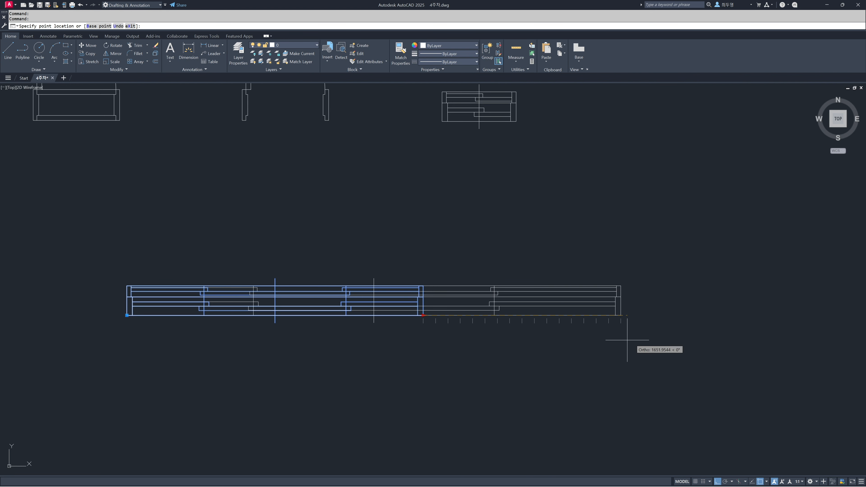
left_click(641, 342)
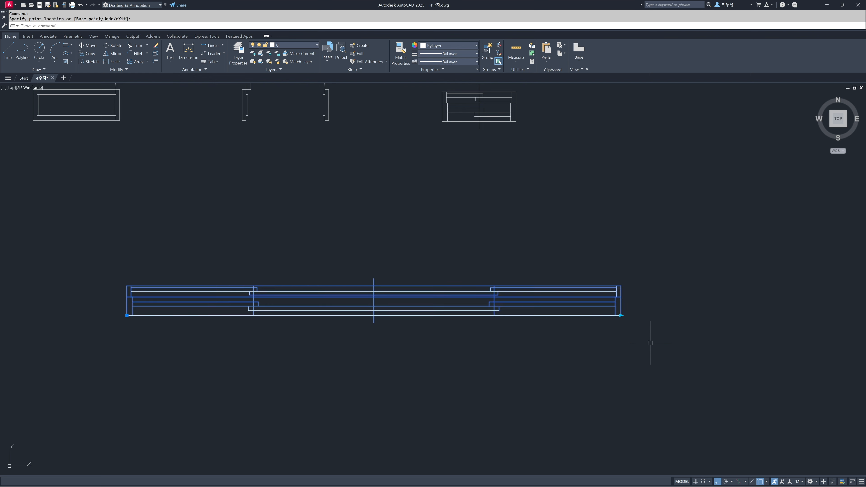
Test the window block's width grip by shrinking it in stages to the 2400 minimum and stretching it back to 4000.
left_click(621, 315)
left_click(508, 324)
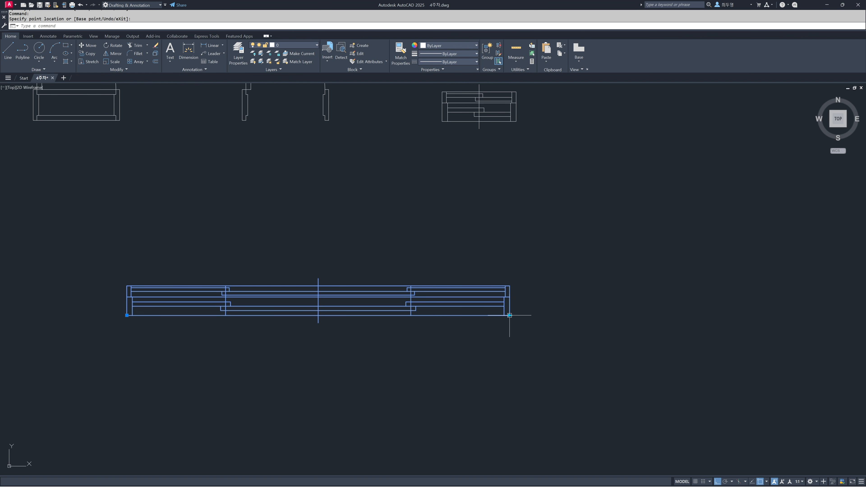
left_click(509, 315)
left_click(448, 348)
left_click(448, 316)
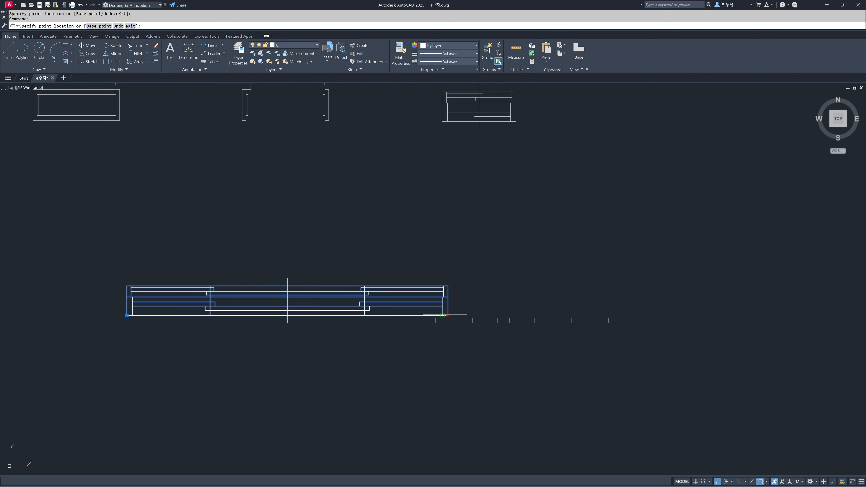
left_click(423, 344)
left_click(423, 315)
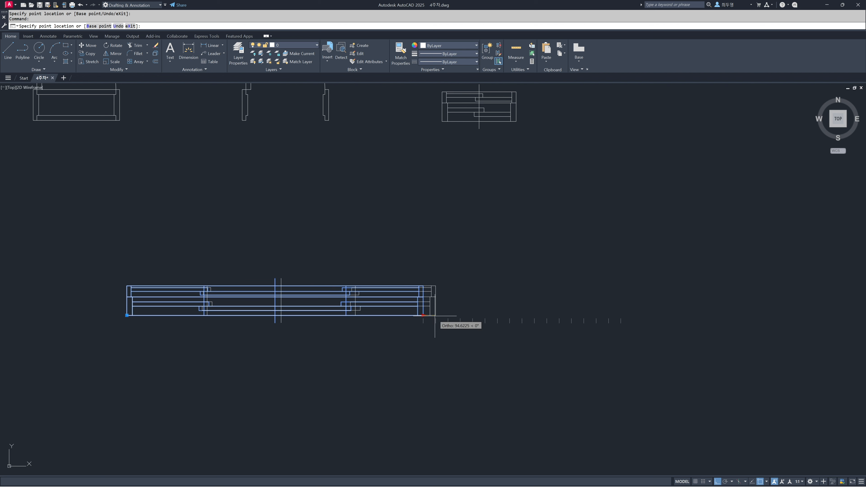
left_click(639, 316)
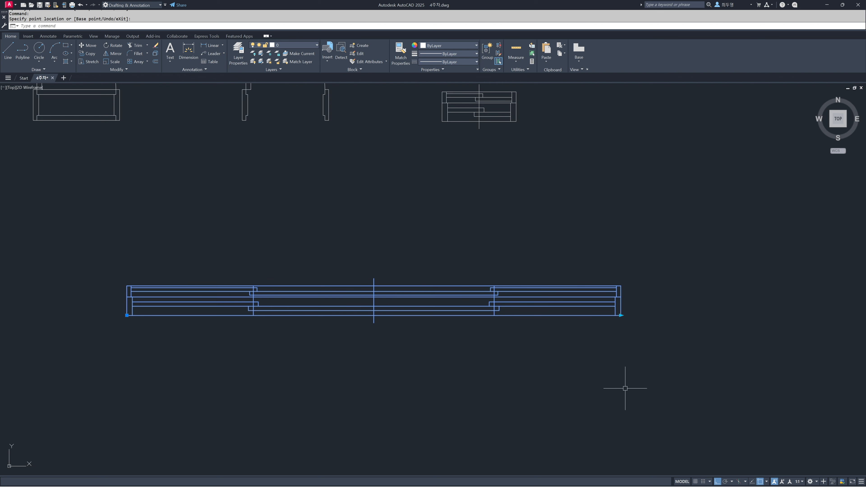
Measure the stretched window block's overall width between its two upper corners with the DIST command.
key("Escape")
key("Escape")
type("DI")
key("Return")
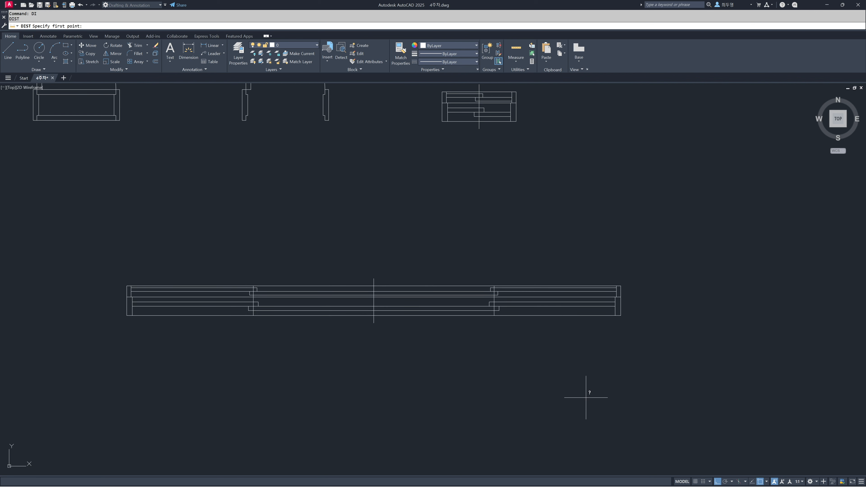
left_click(620, 285)
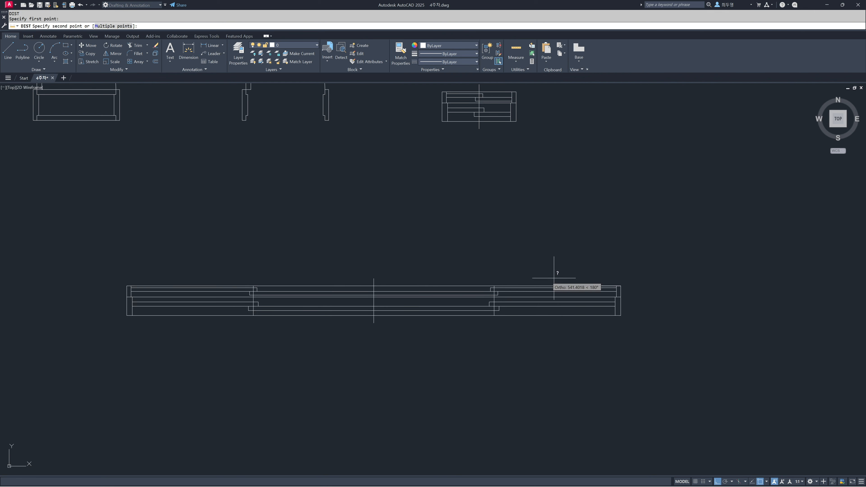
left_click(126, 286)
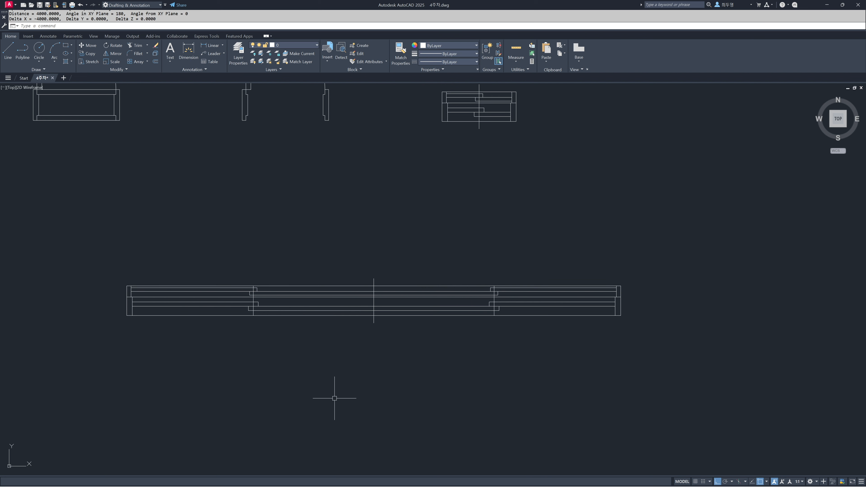
key("Escape")
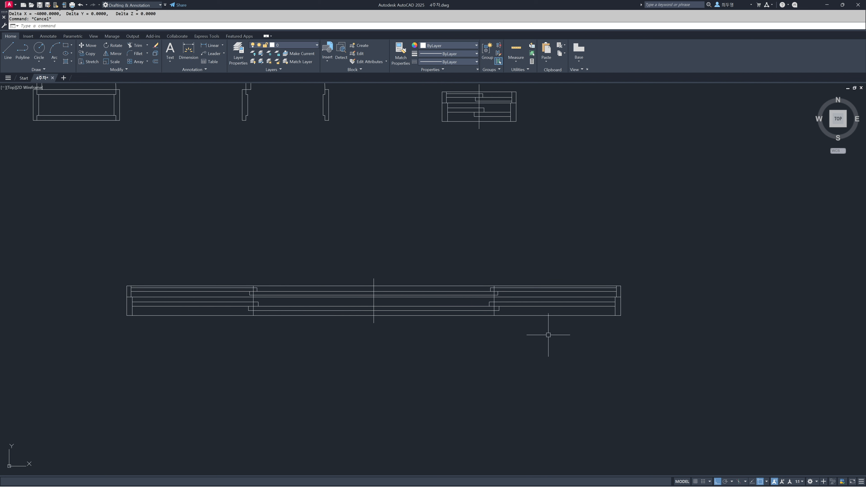
left_click(595, 317)
left_click(620, 315)
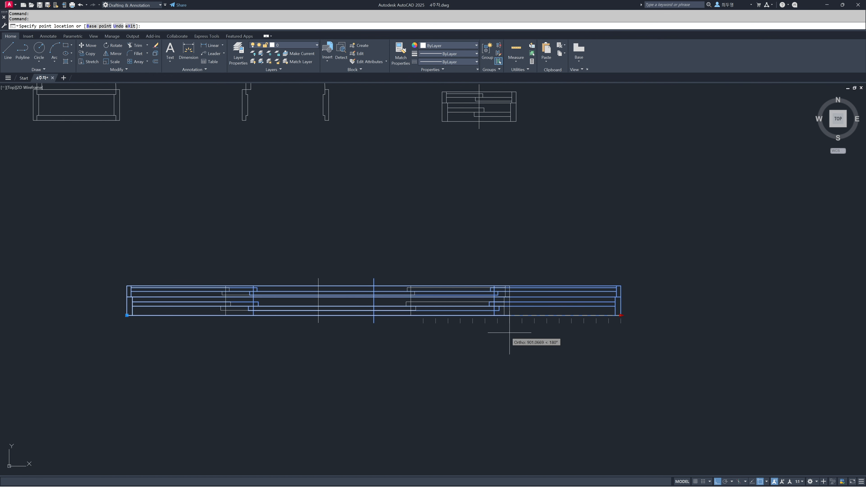
key("Escape")
key("Escape")
scroll(444, 353, "down", 2)
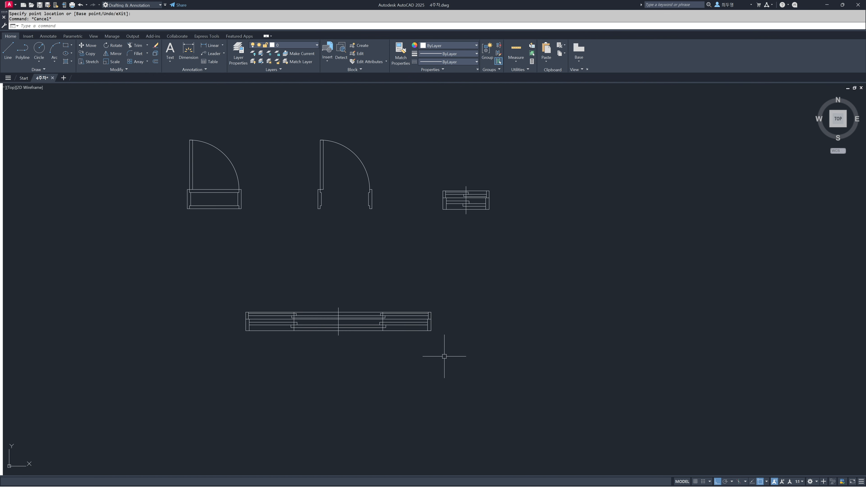
middle_click_drag(392, 278, 464, 320)
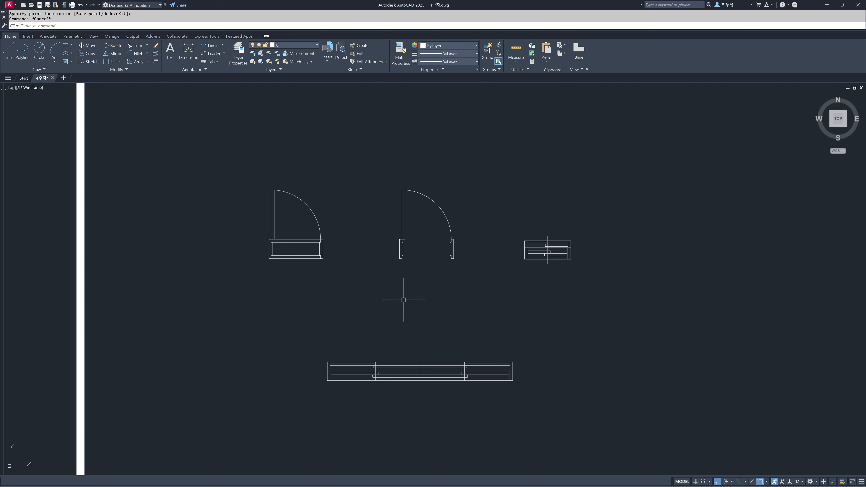
middle_click_drag(410, 303, 429, 306)
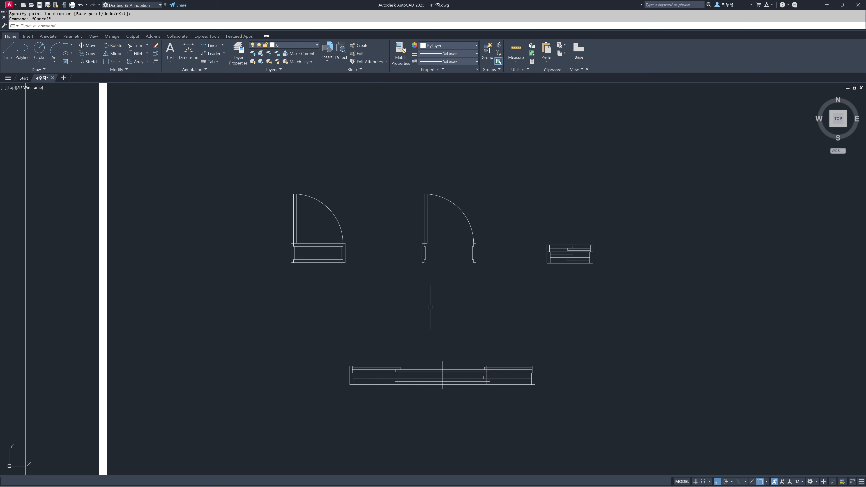